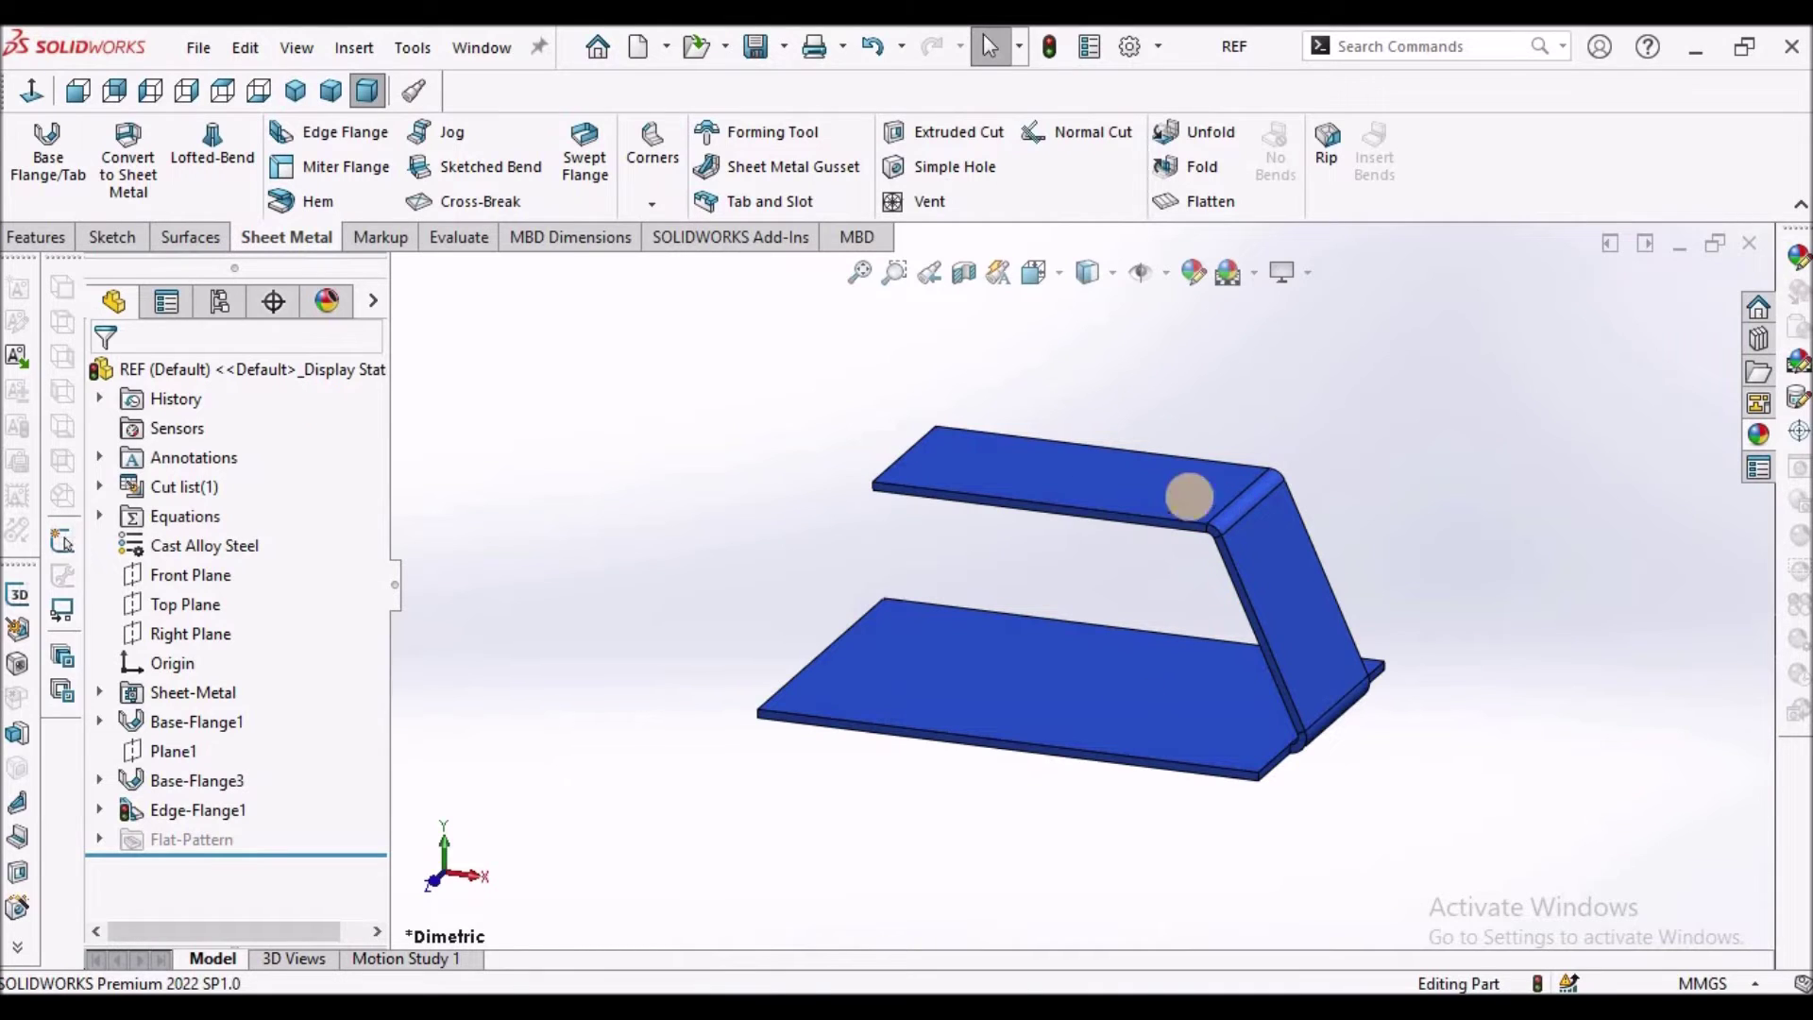
Step: Orbit and zoom around the reference part, then show it in Dimetric orientation
{"action": "middle_click_drag", "start_coordinate": [1016, 525], "coordinate": [1170, 627]}
{"action": "scroll", "coordinate": [1147, 623], "scroll_direction": "down", "scroll_amount": 3}
{"action": "key", "text": "ctrl+shift+z"}
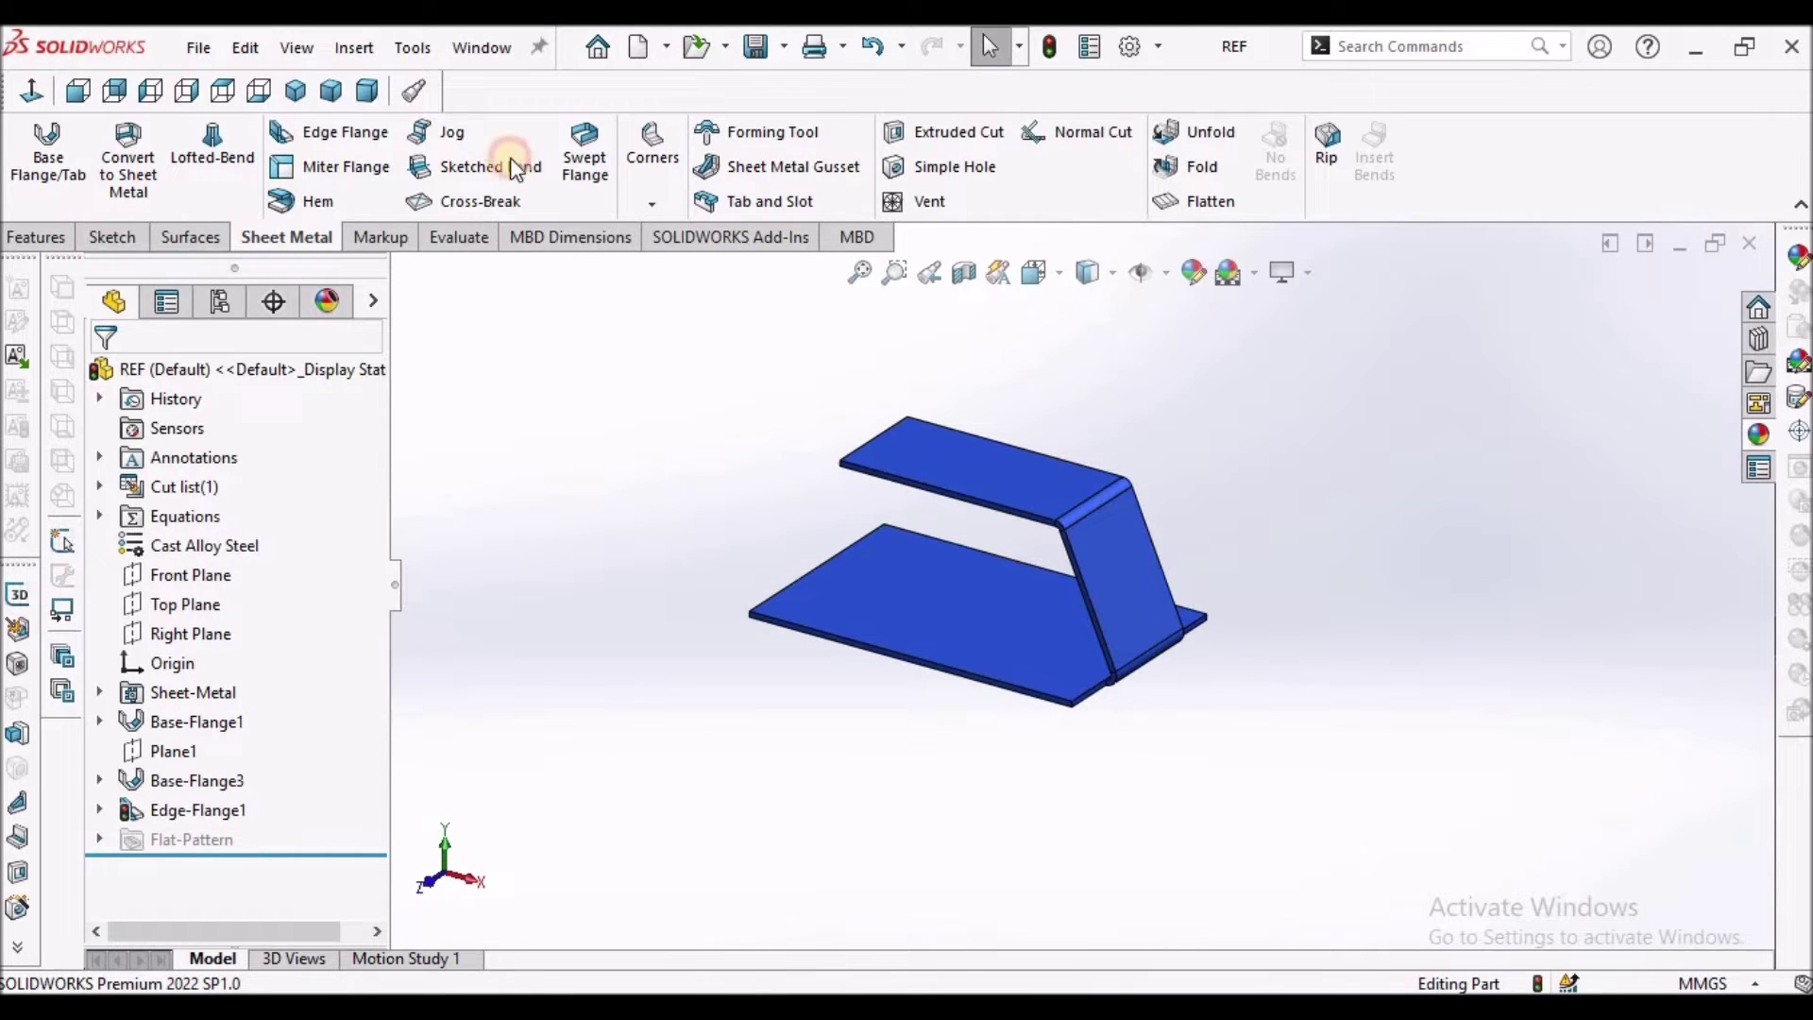
{"action": "left_click", "coordinate": [367, 90]}
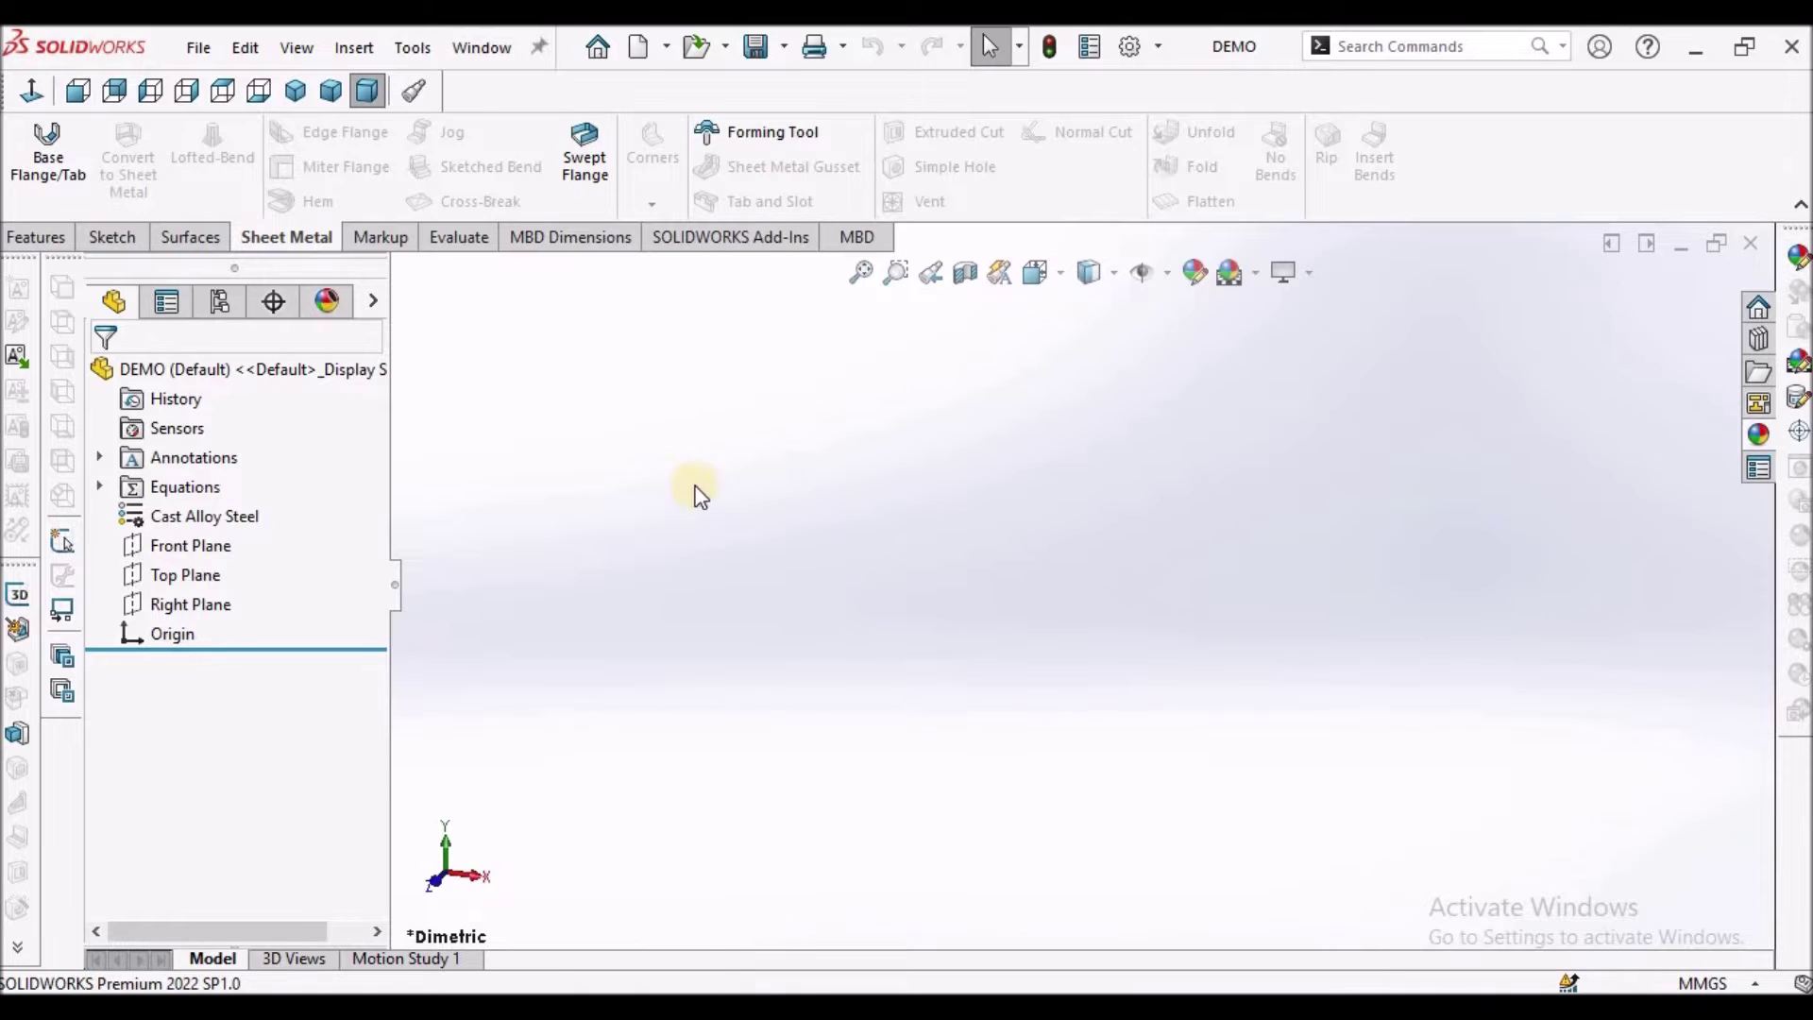
Step: Start a sketch on the Top Plane and draw a center rectangle at the origin
{"action": "left_click", "coordinate": [187, 575]}
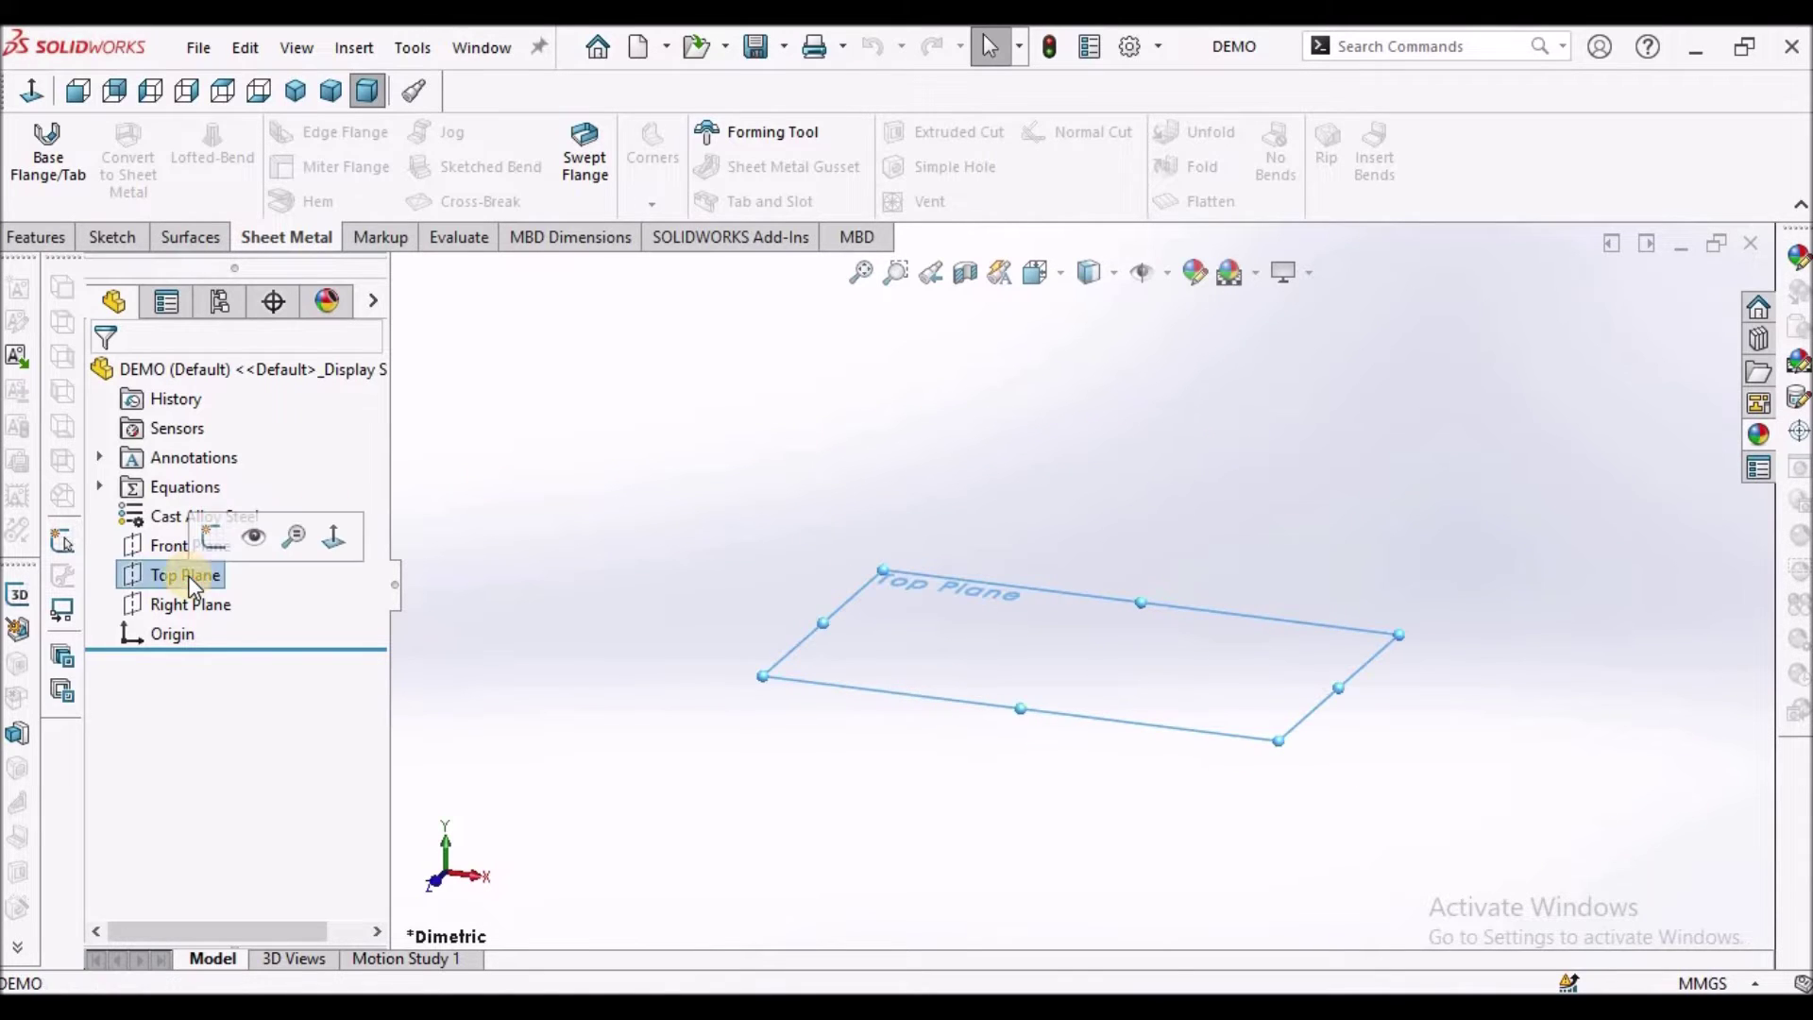
{"action": "left_click", "coordinate": [111, 237]}
{"action": "left_click", "coordinate": [32, 147]}
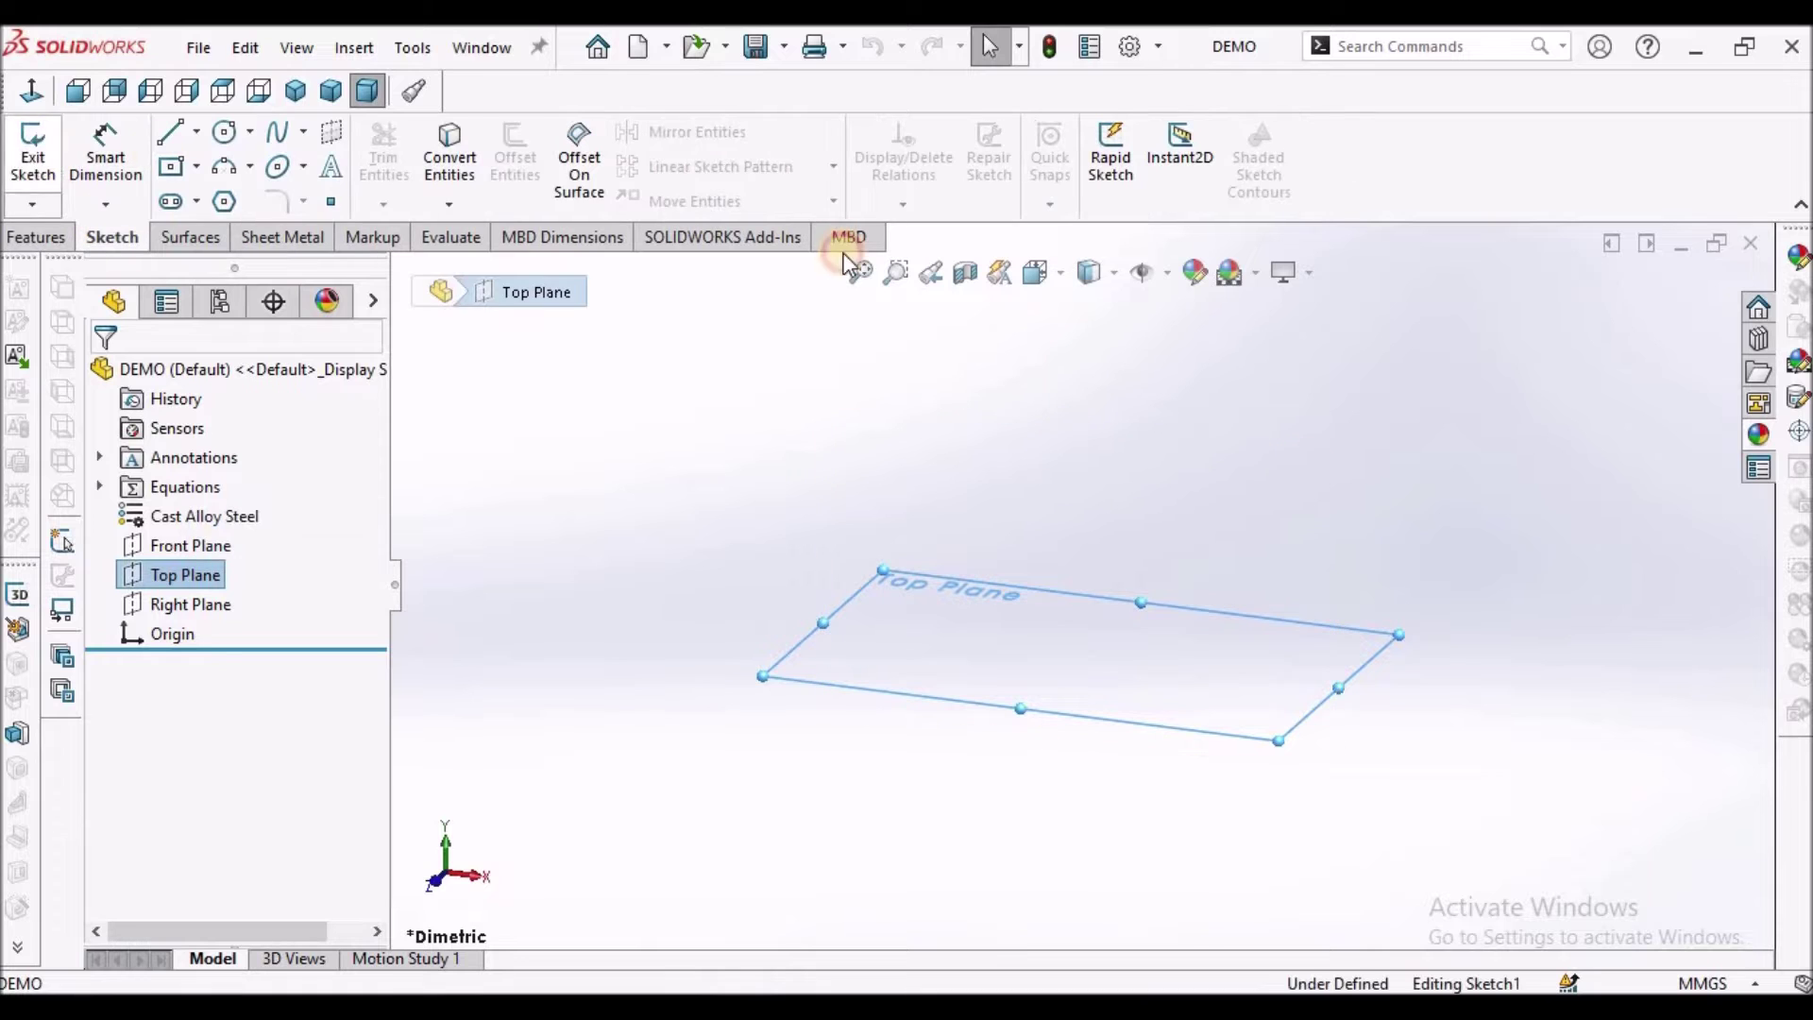
{"action": "left_click", "coordinate": [171, 166]}
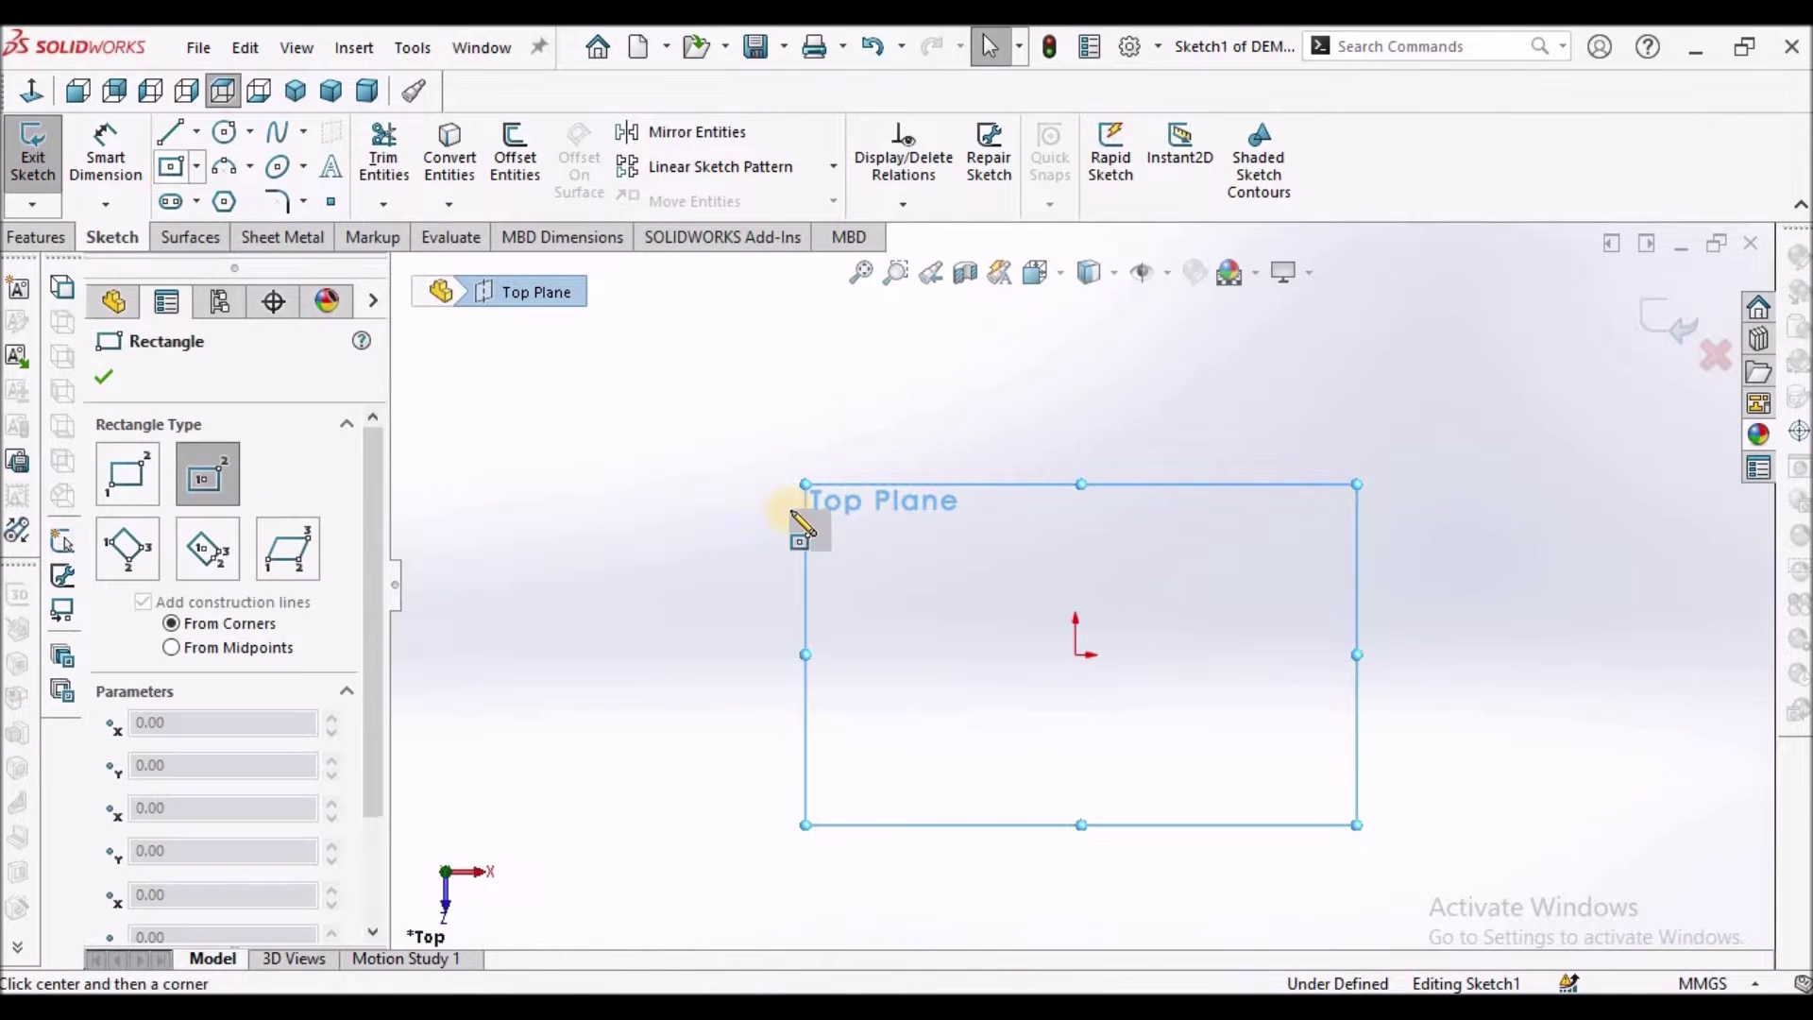
{"action": "left_click", "coordinate": [1077, 654]}
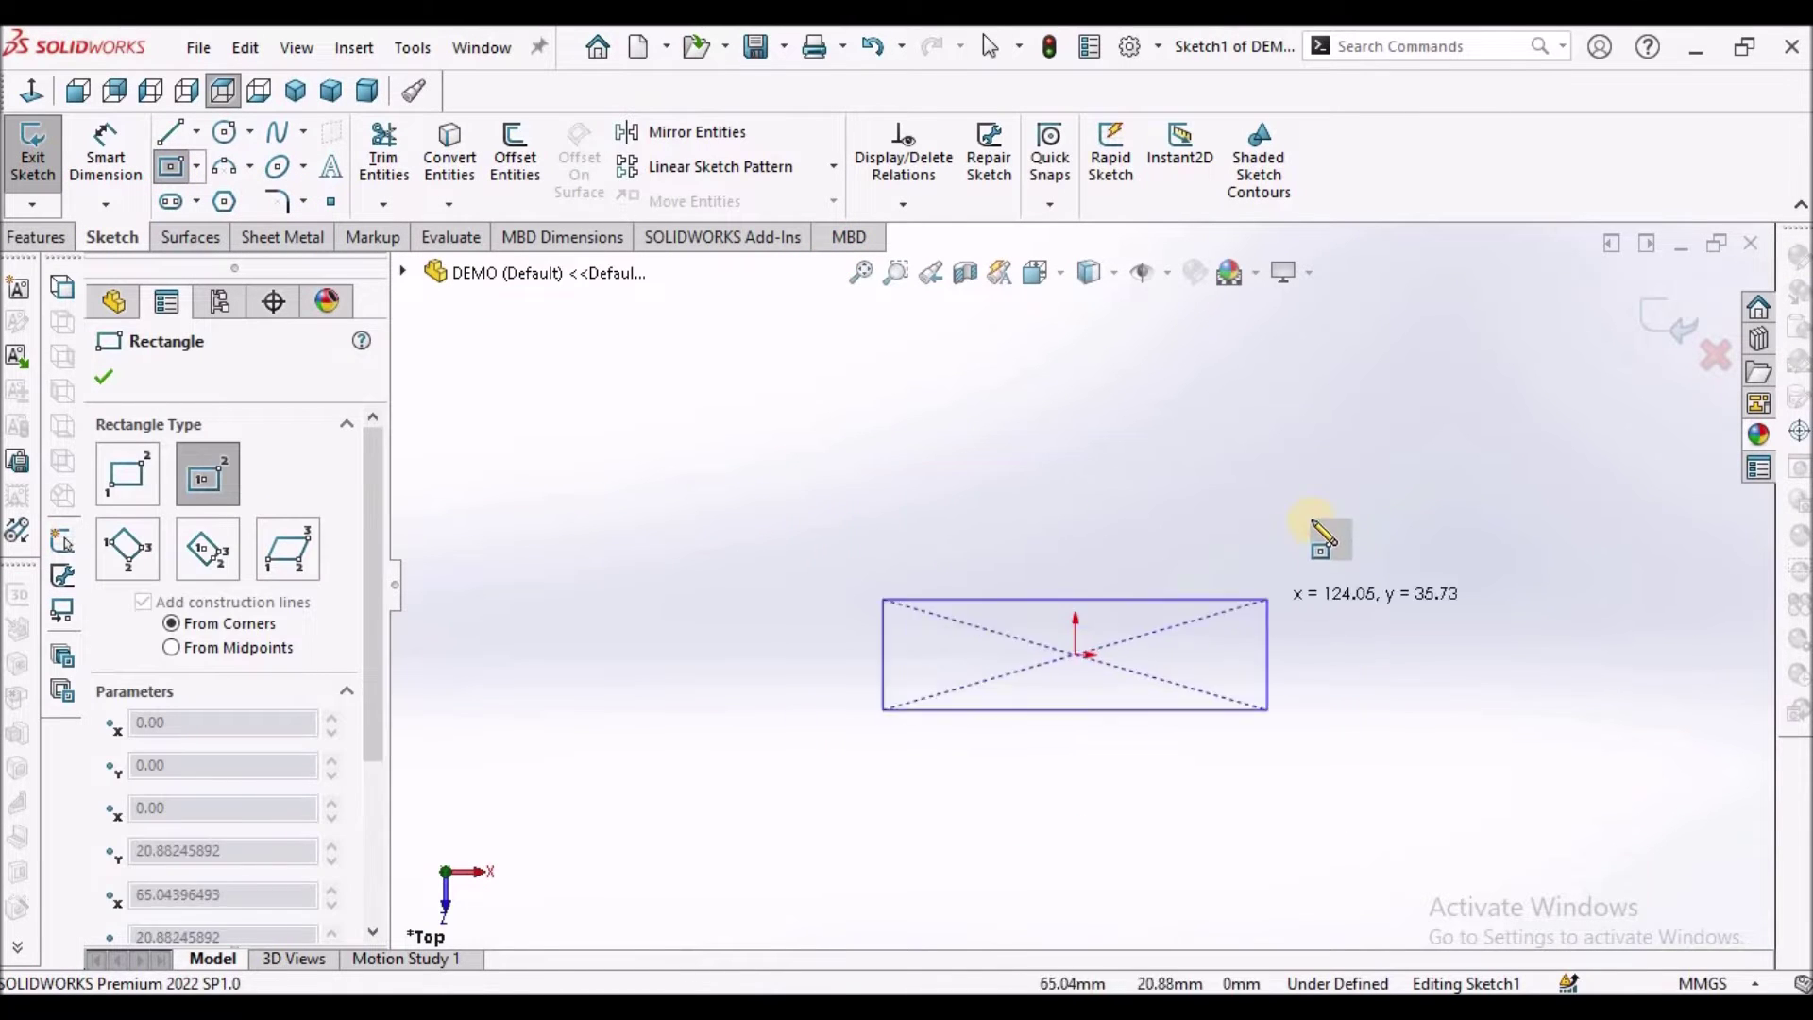
{"action": "left_click", "coordinate": [1311, 518]}
{"action": "right_click", "coordinate": [1005, 427]}
{"action": "left_click", "coordinate": [1027, 429]}
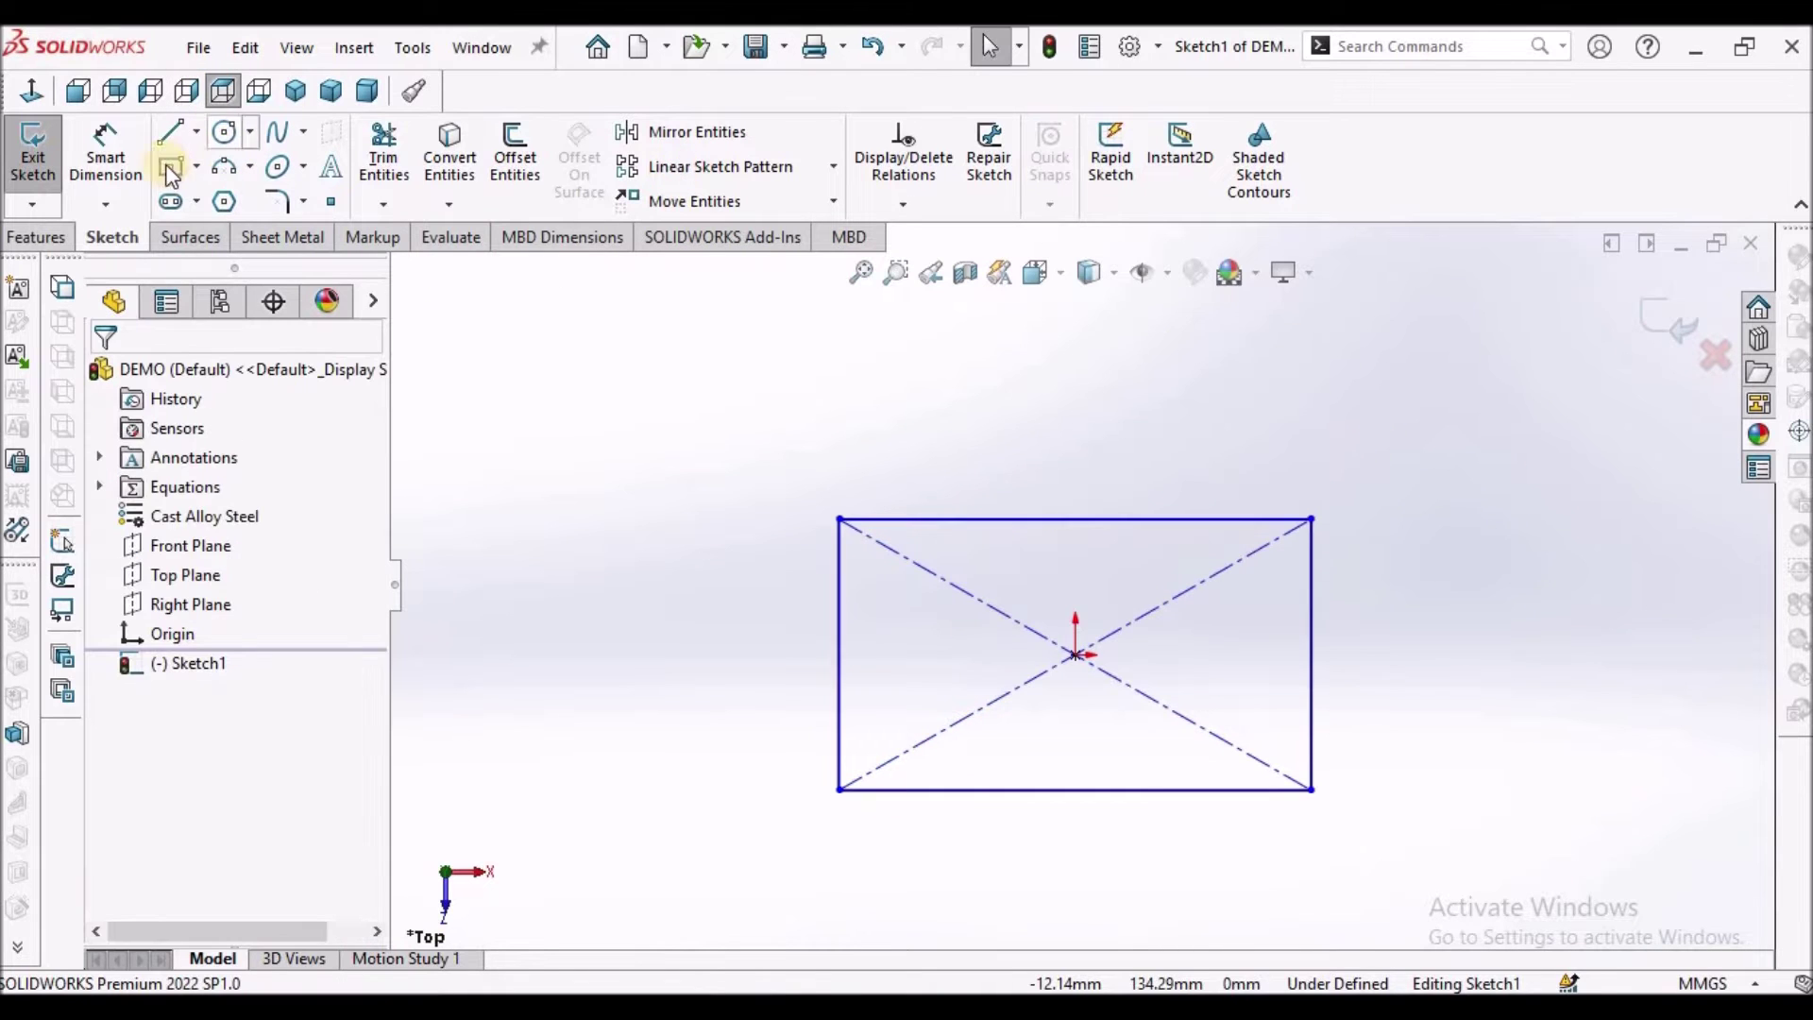
Step: Dimension the rectangle 120 mm wide and 80 mm deep, then view it in Dimetric
{"action": "left_click", "coordinate": [105, 151]}
{"action": "left_click", "coordinate": [1051, 790]}
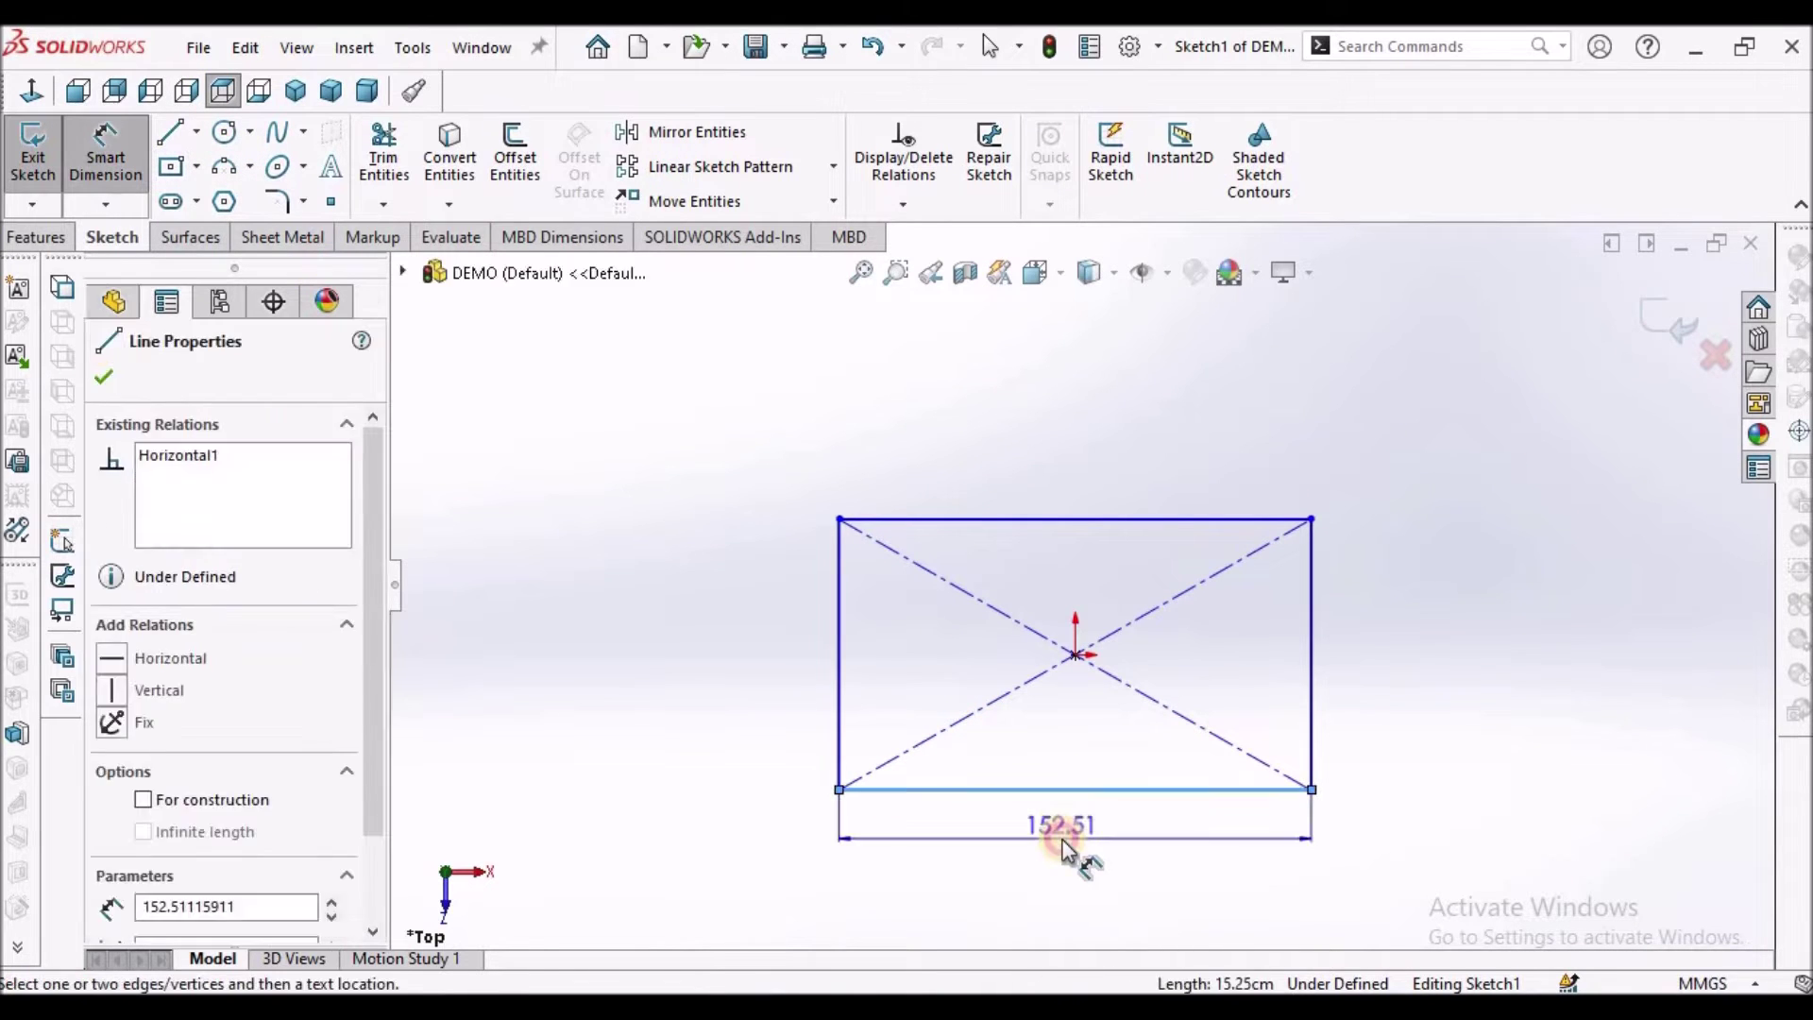
{"action": "left_click", "coordinate": [1062, 832]}
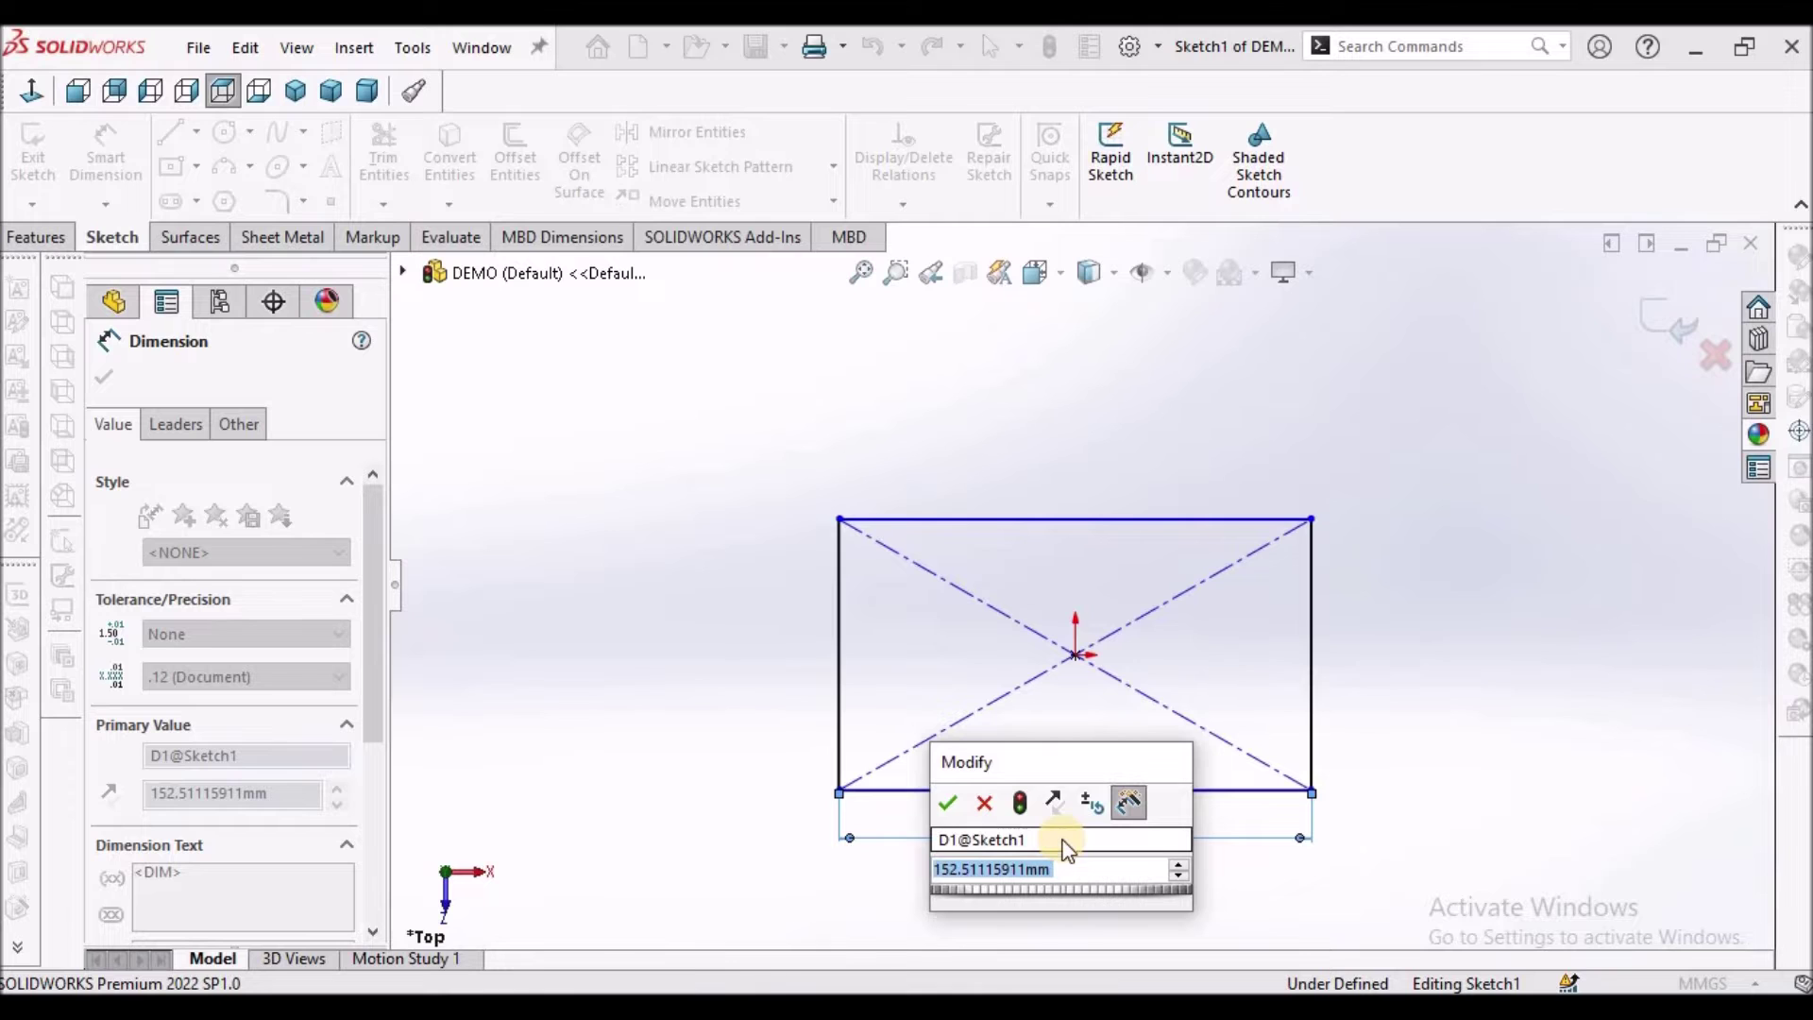
{"action": "type", "text": "120"}
{"action": "key", "text": "Return"}
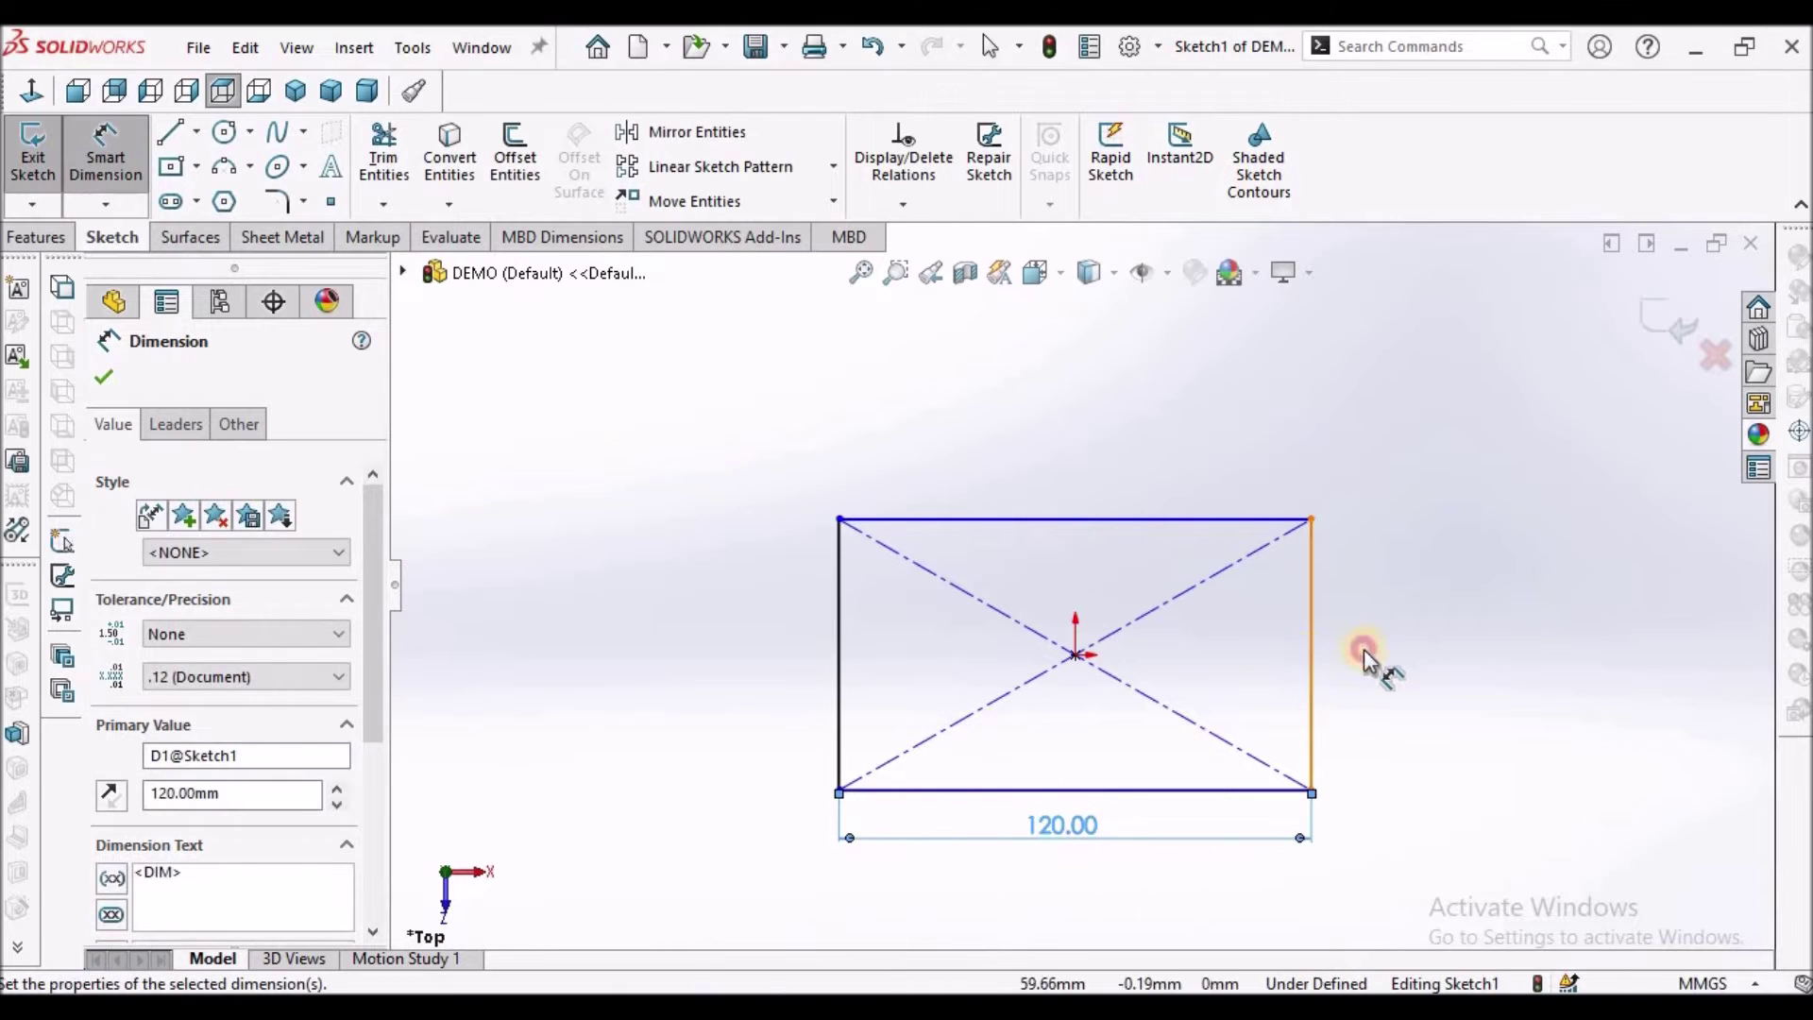
{"action": "left_click", "coordinate": [1366, 656]}
{"action": "left_click", "coordinate": [1369, 649]}
{"action": "key", "text": "Return"}
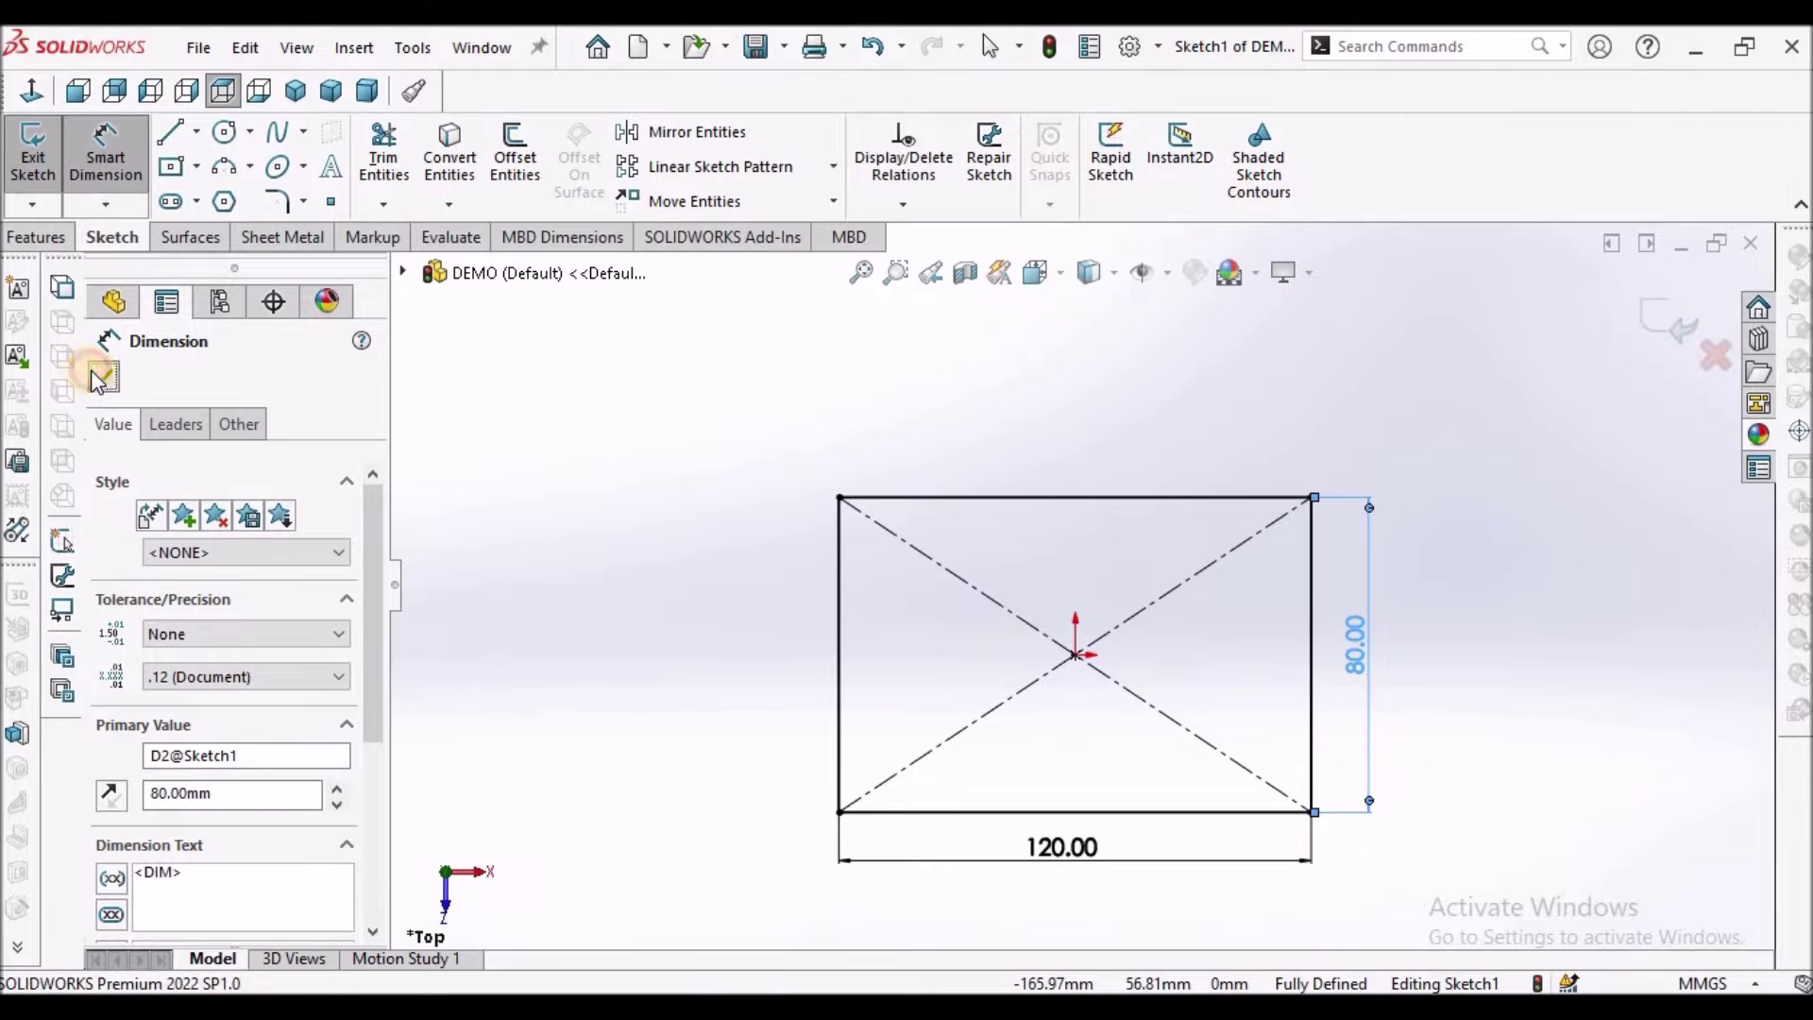
{"action": "left_click", "coordinate": [104, 376]}
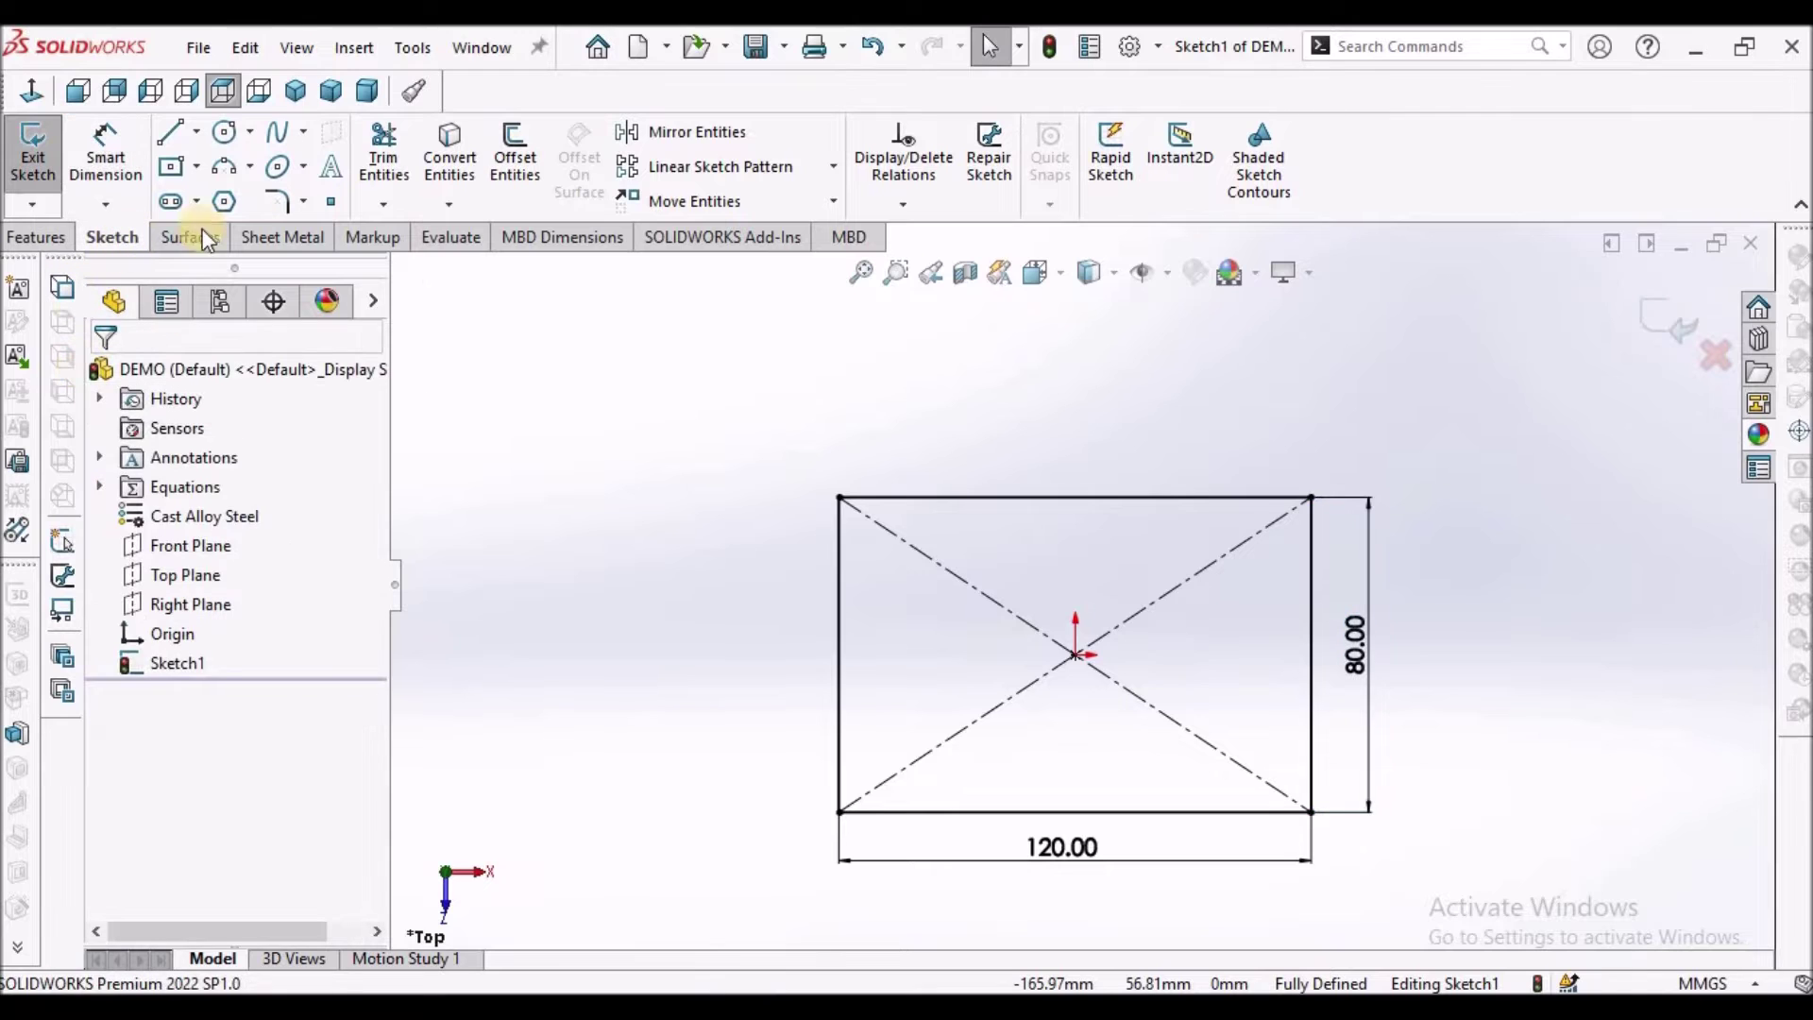
{"action": "left_click", "coordinate": [367, 90]}
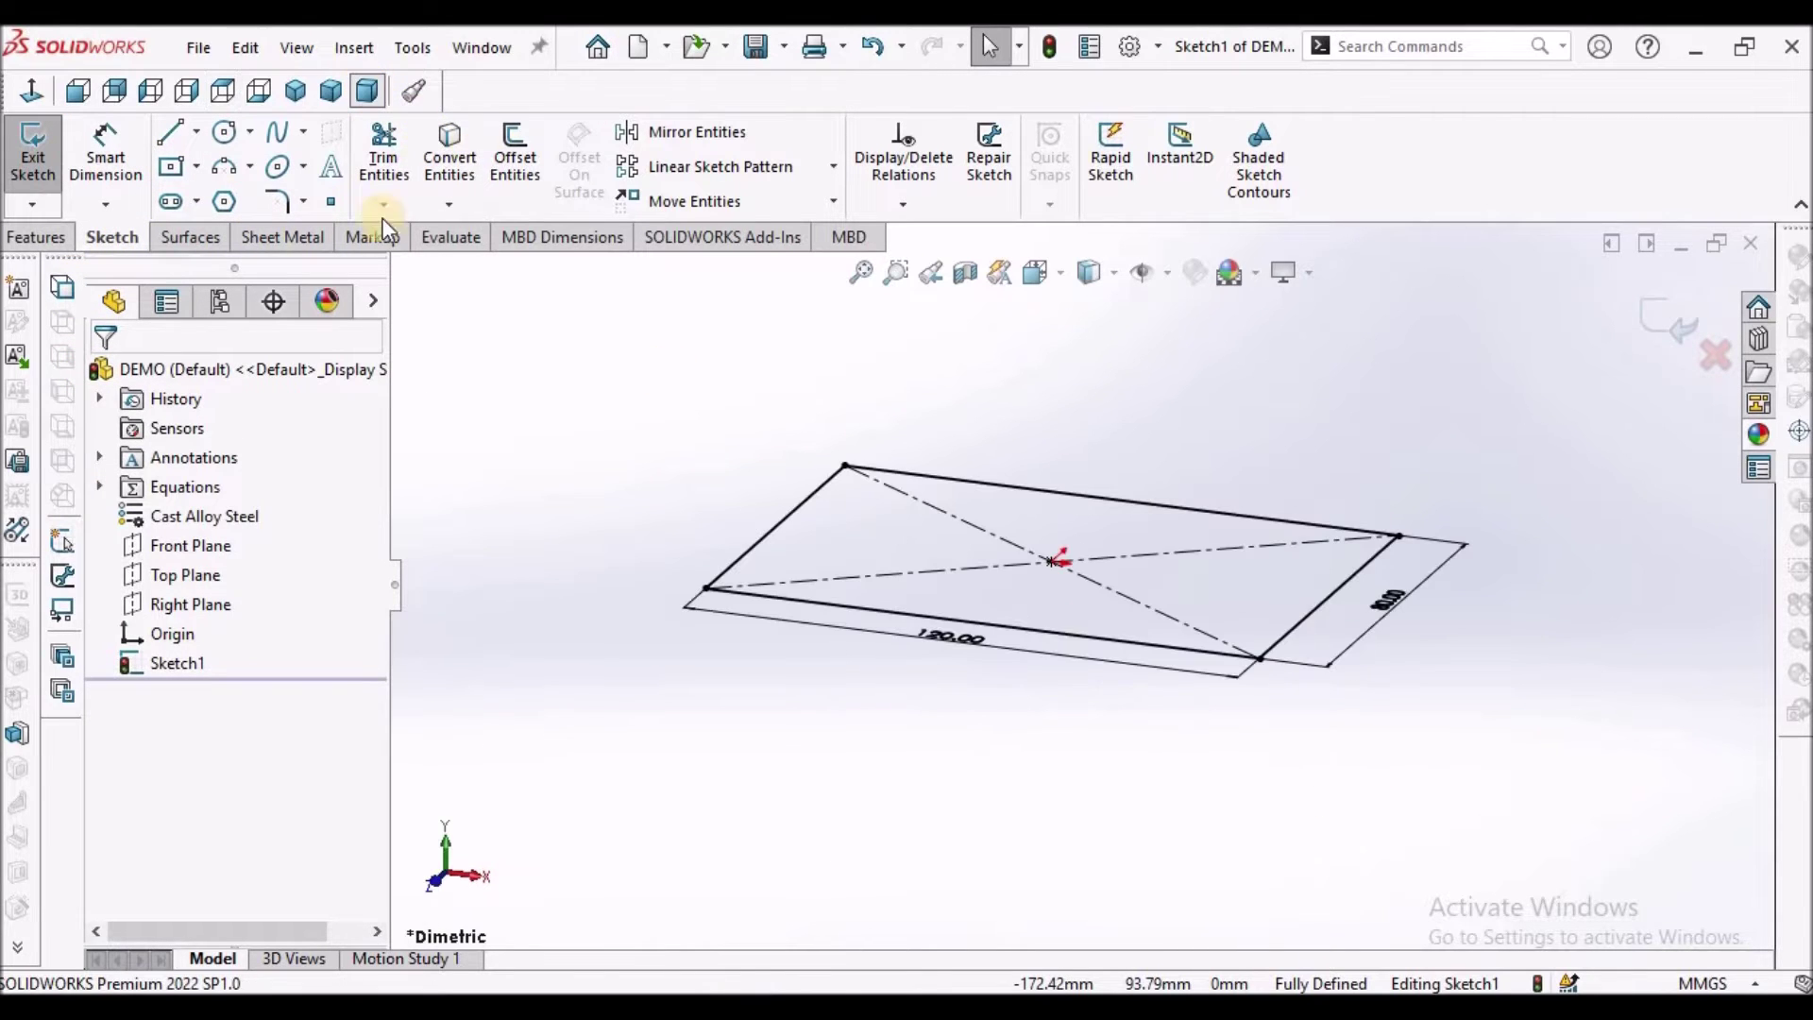
{"action": "left_click", "coordinate": [303, 238]}
Step: Create a 2.00 mm thick Base Flange from the rectangle, then select the Top Plane
{"action": "left_click", "coordinate": [36, 154]}
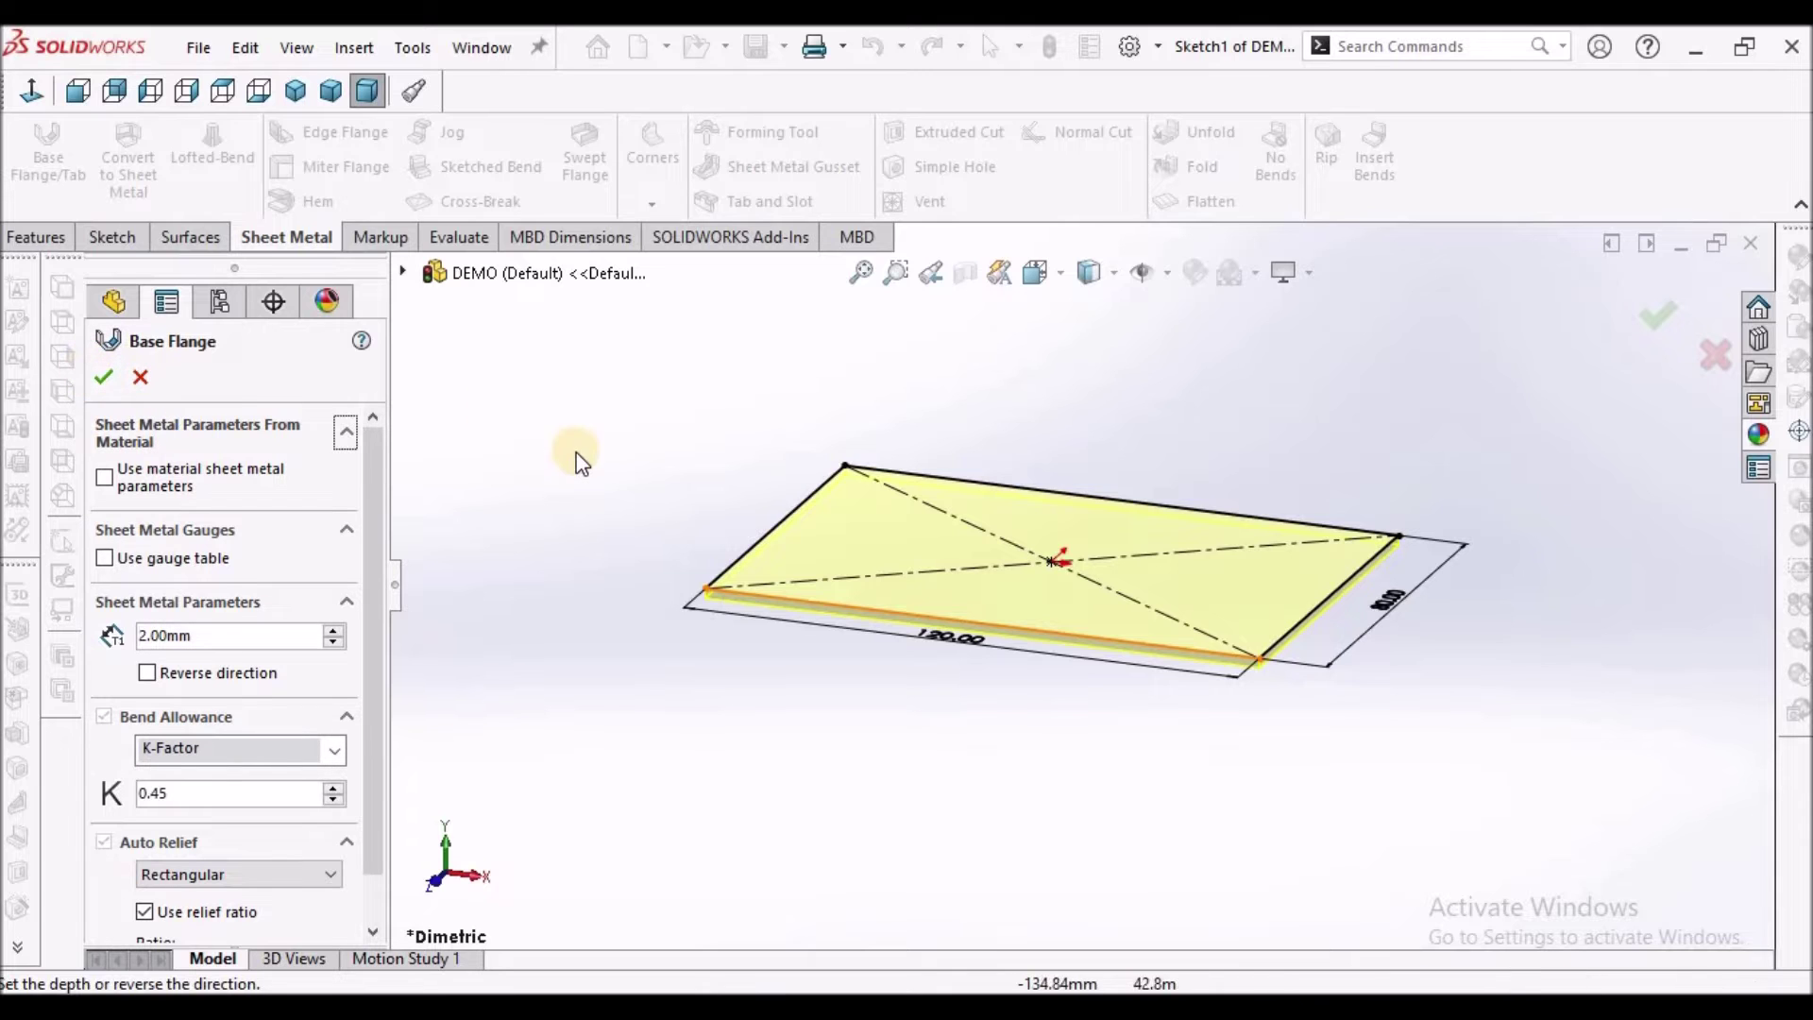
{"action": "left_click", "coordinate": [103, 377]}
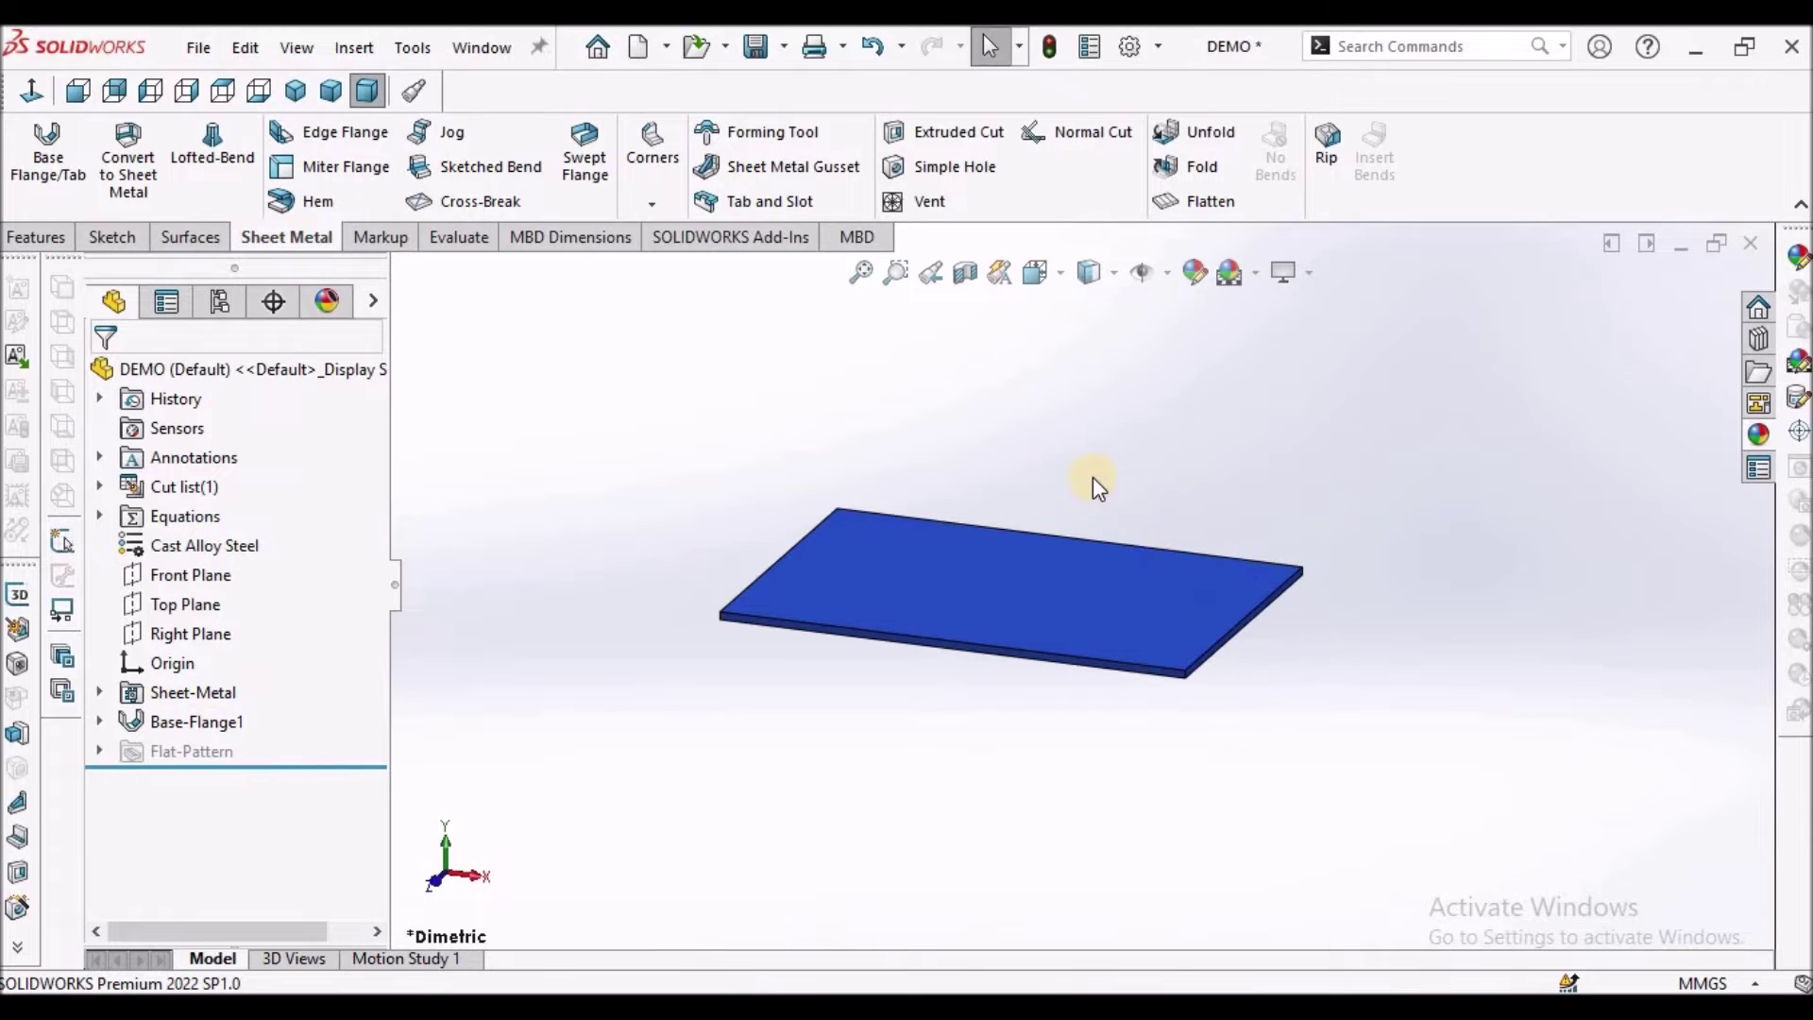
{"action": "left_click", "coordinate": [185, 604]}
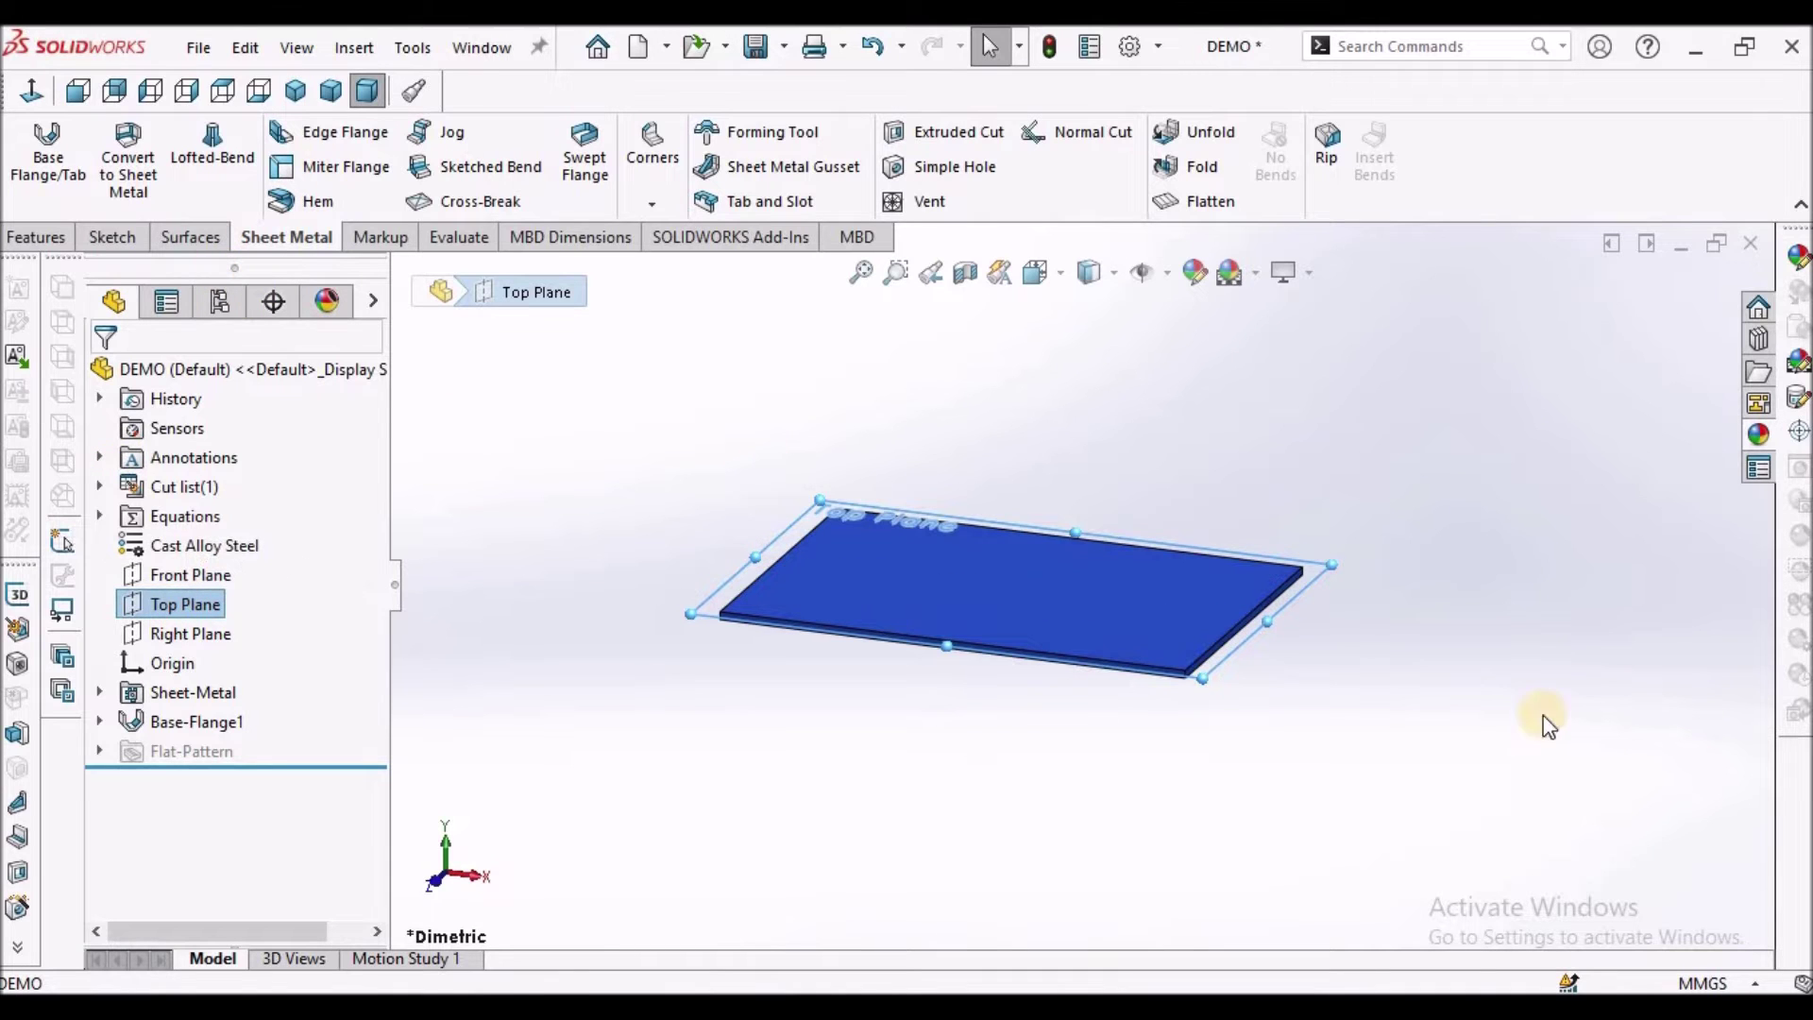
Step: Create Plane1 offset 50 mm from the Top Plane and select it
{"action": "left_click", "coordinate": [38, 238]}
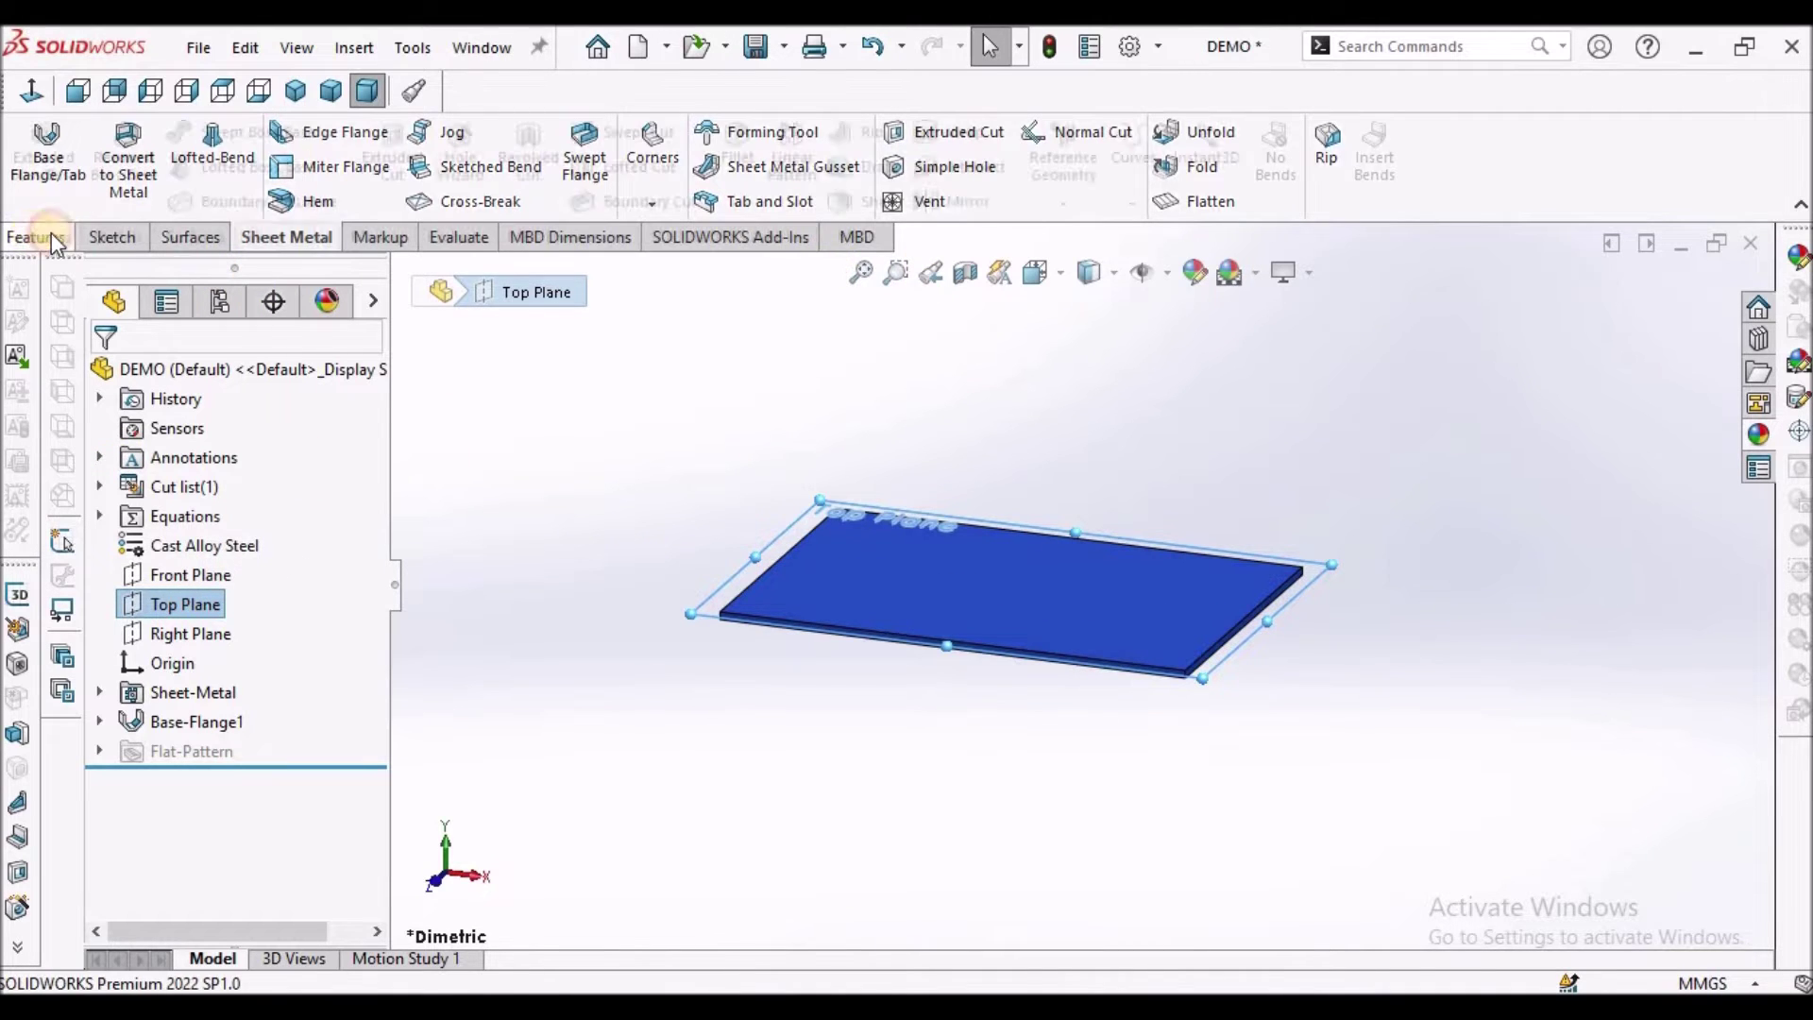
{"action": "left_click", "coordinate": [1075, 205]}
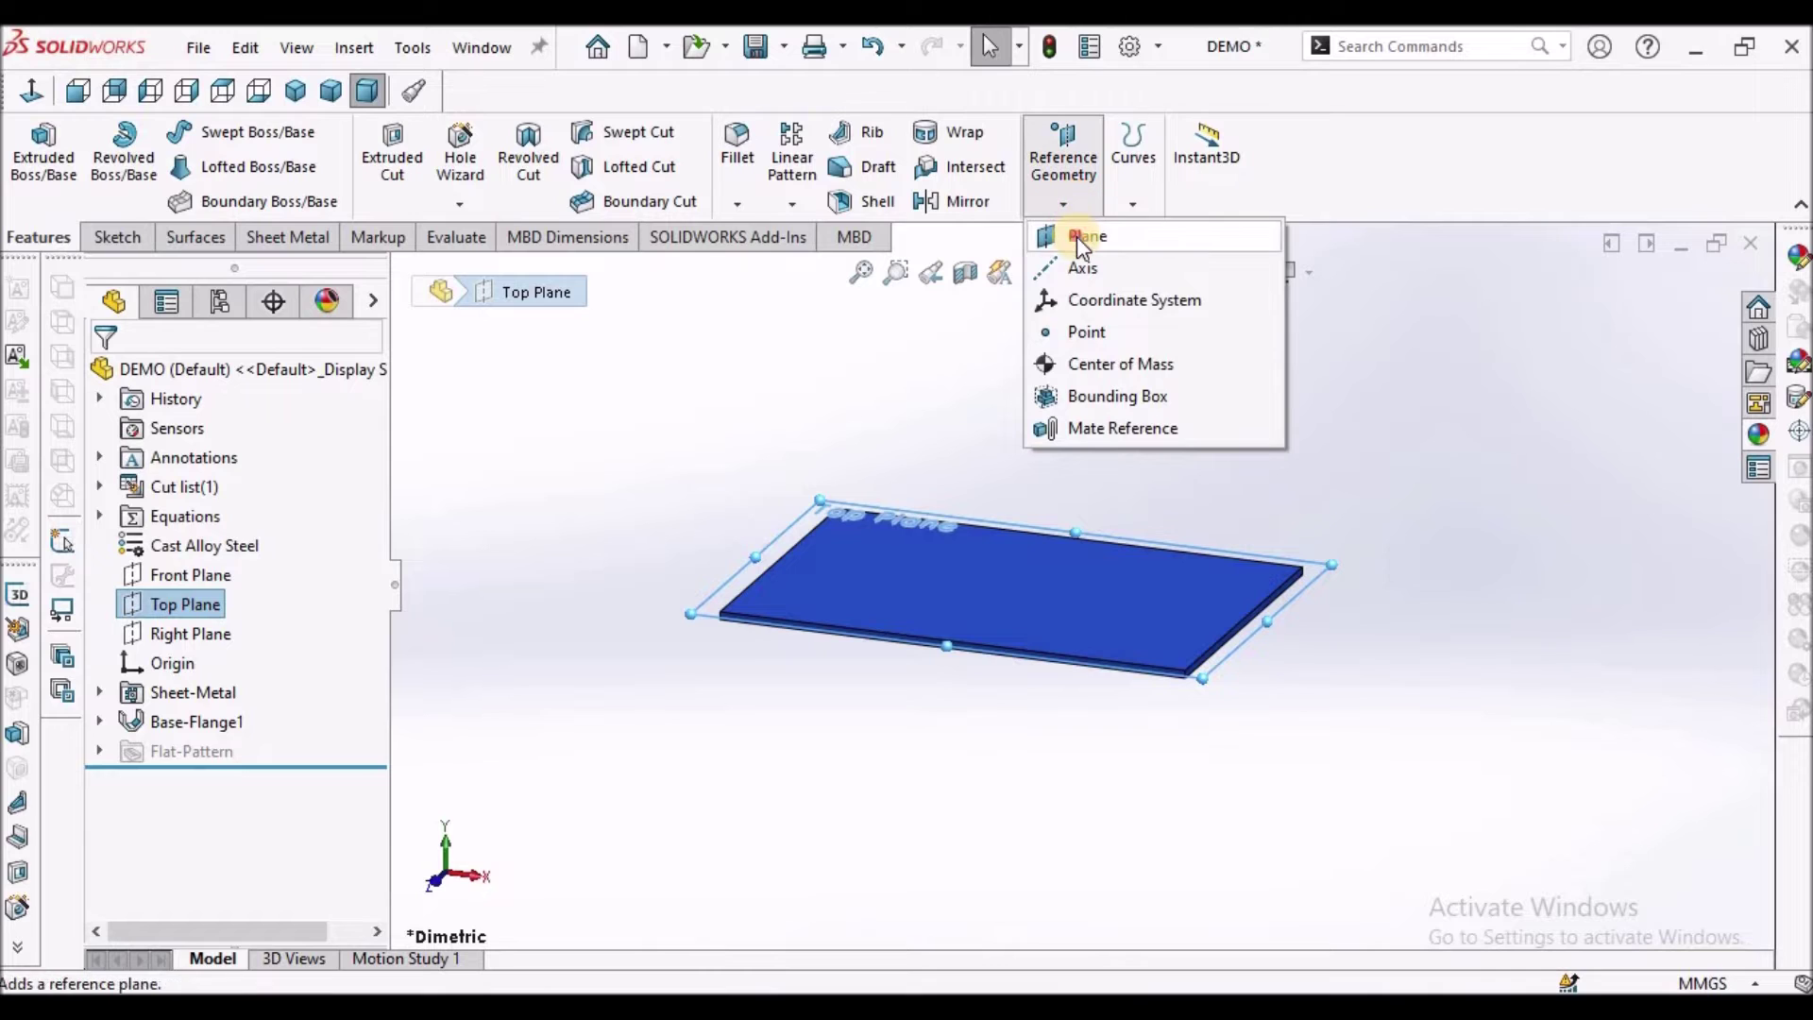
{"action": "left_click", "coordinate": [1081, 236]}
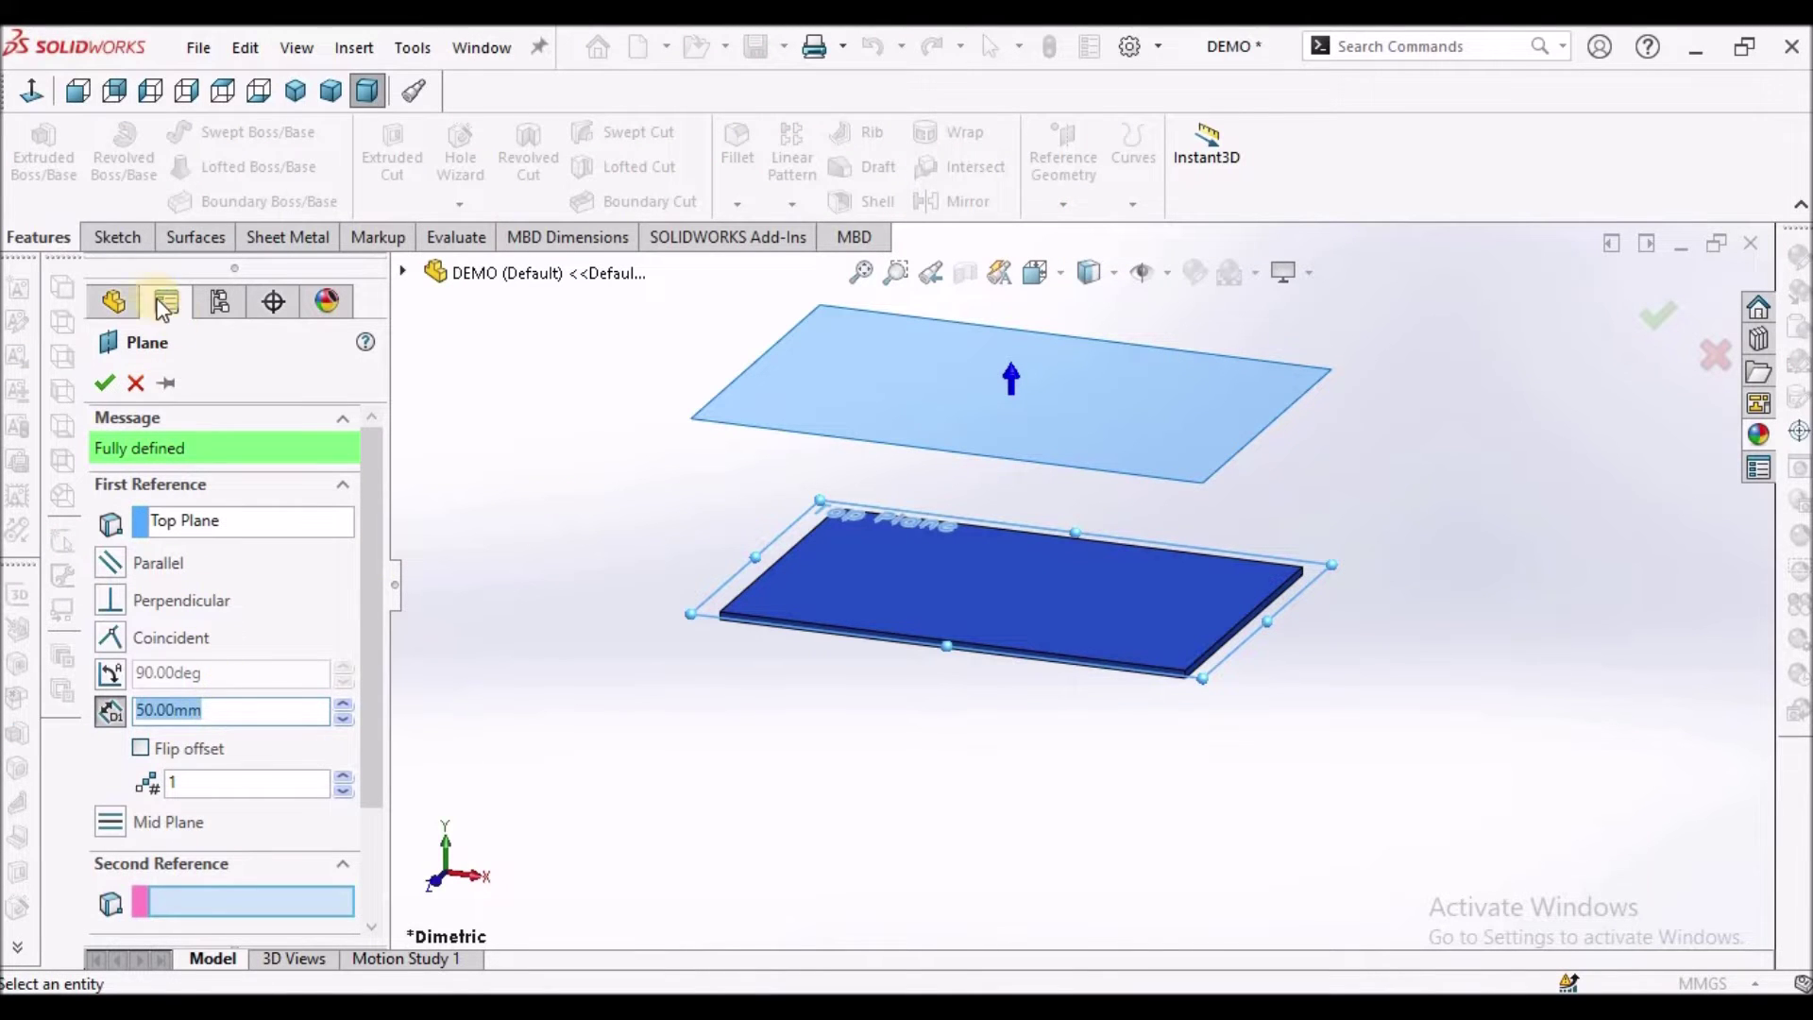
{"action": "left_click", "coordinate": [99, 389]}
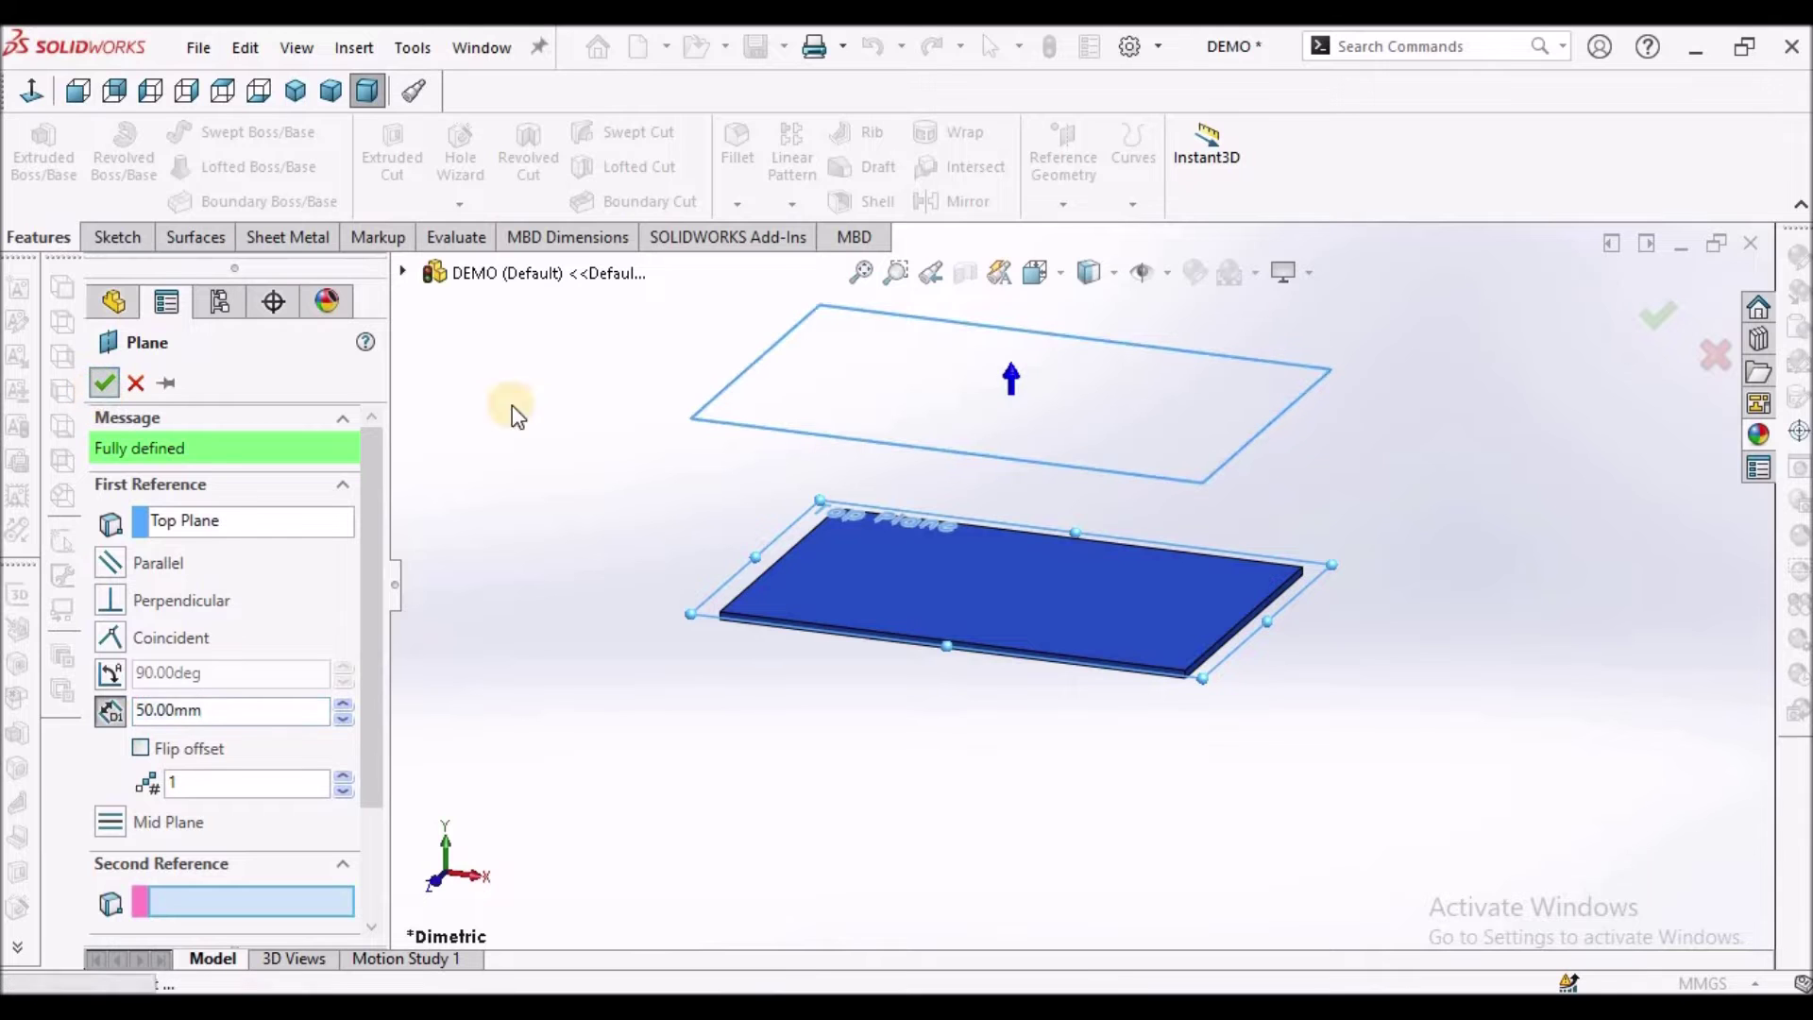
{"action": "scroll", "coordinate": [841, 498], "scroll_direction": "up", "scroll_amount": 3}
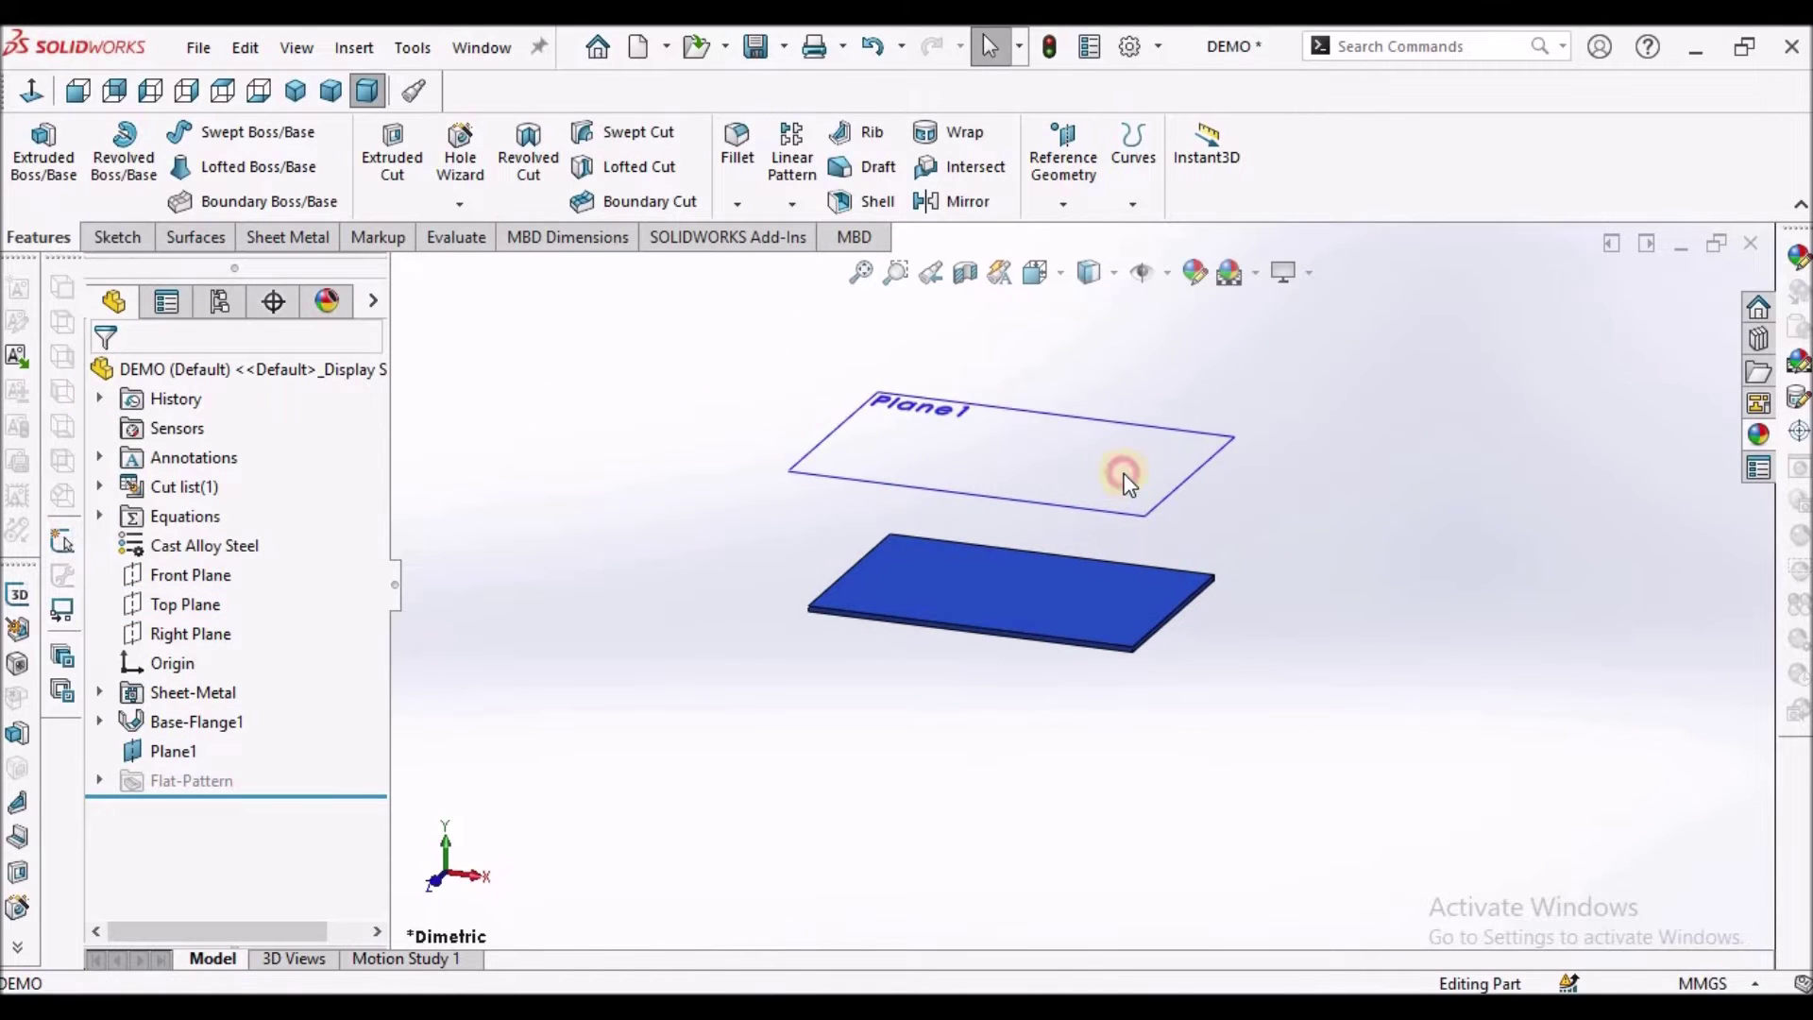
{"action": "left_click", "coordinate": [1124, 477]}
Step: Start a sketch on Plane1 with Hidden Lines Removed display, zoomed to fit
{"action": "left_click", "coordinate": [117, 237]}
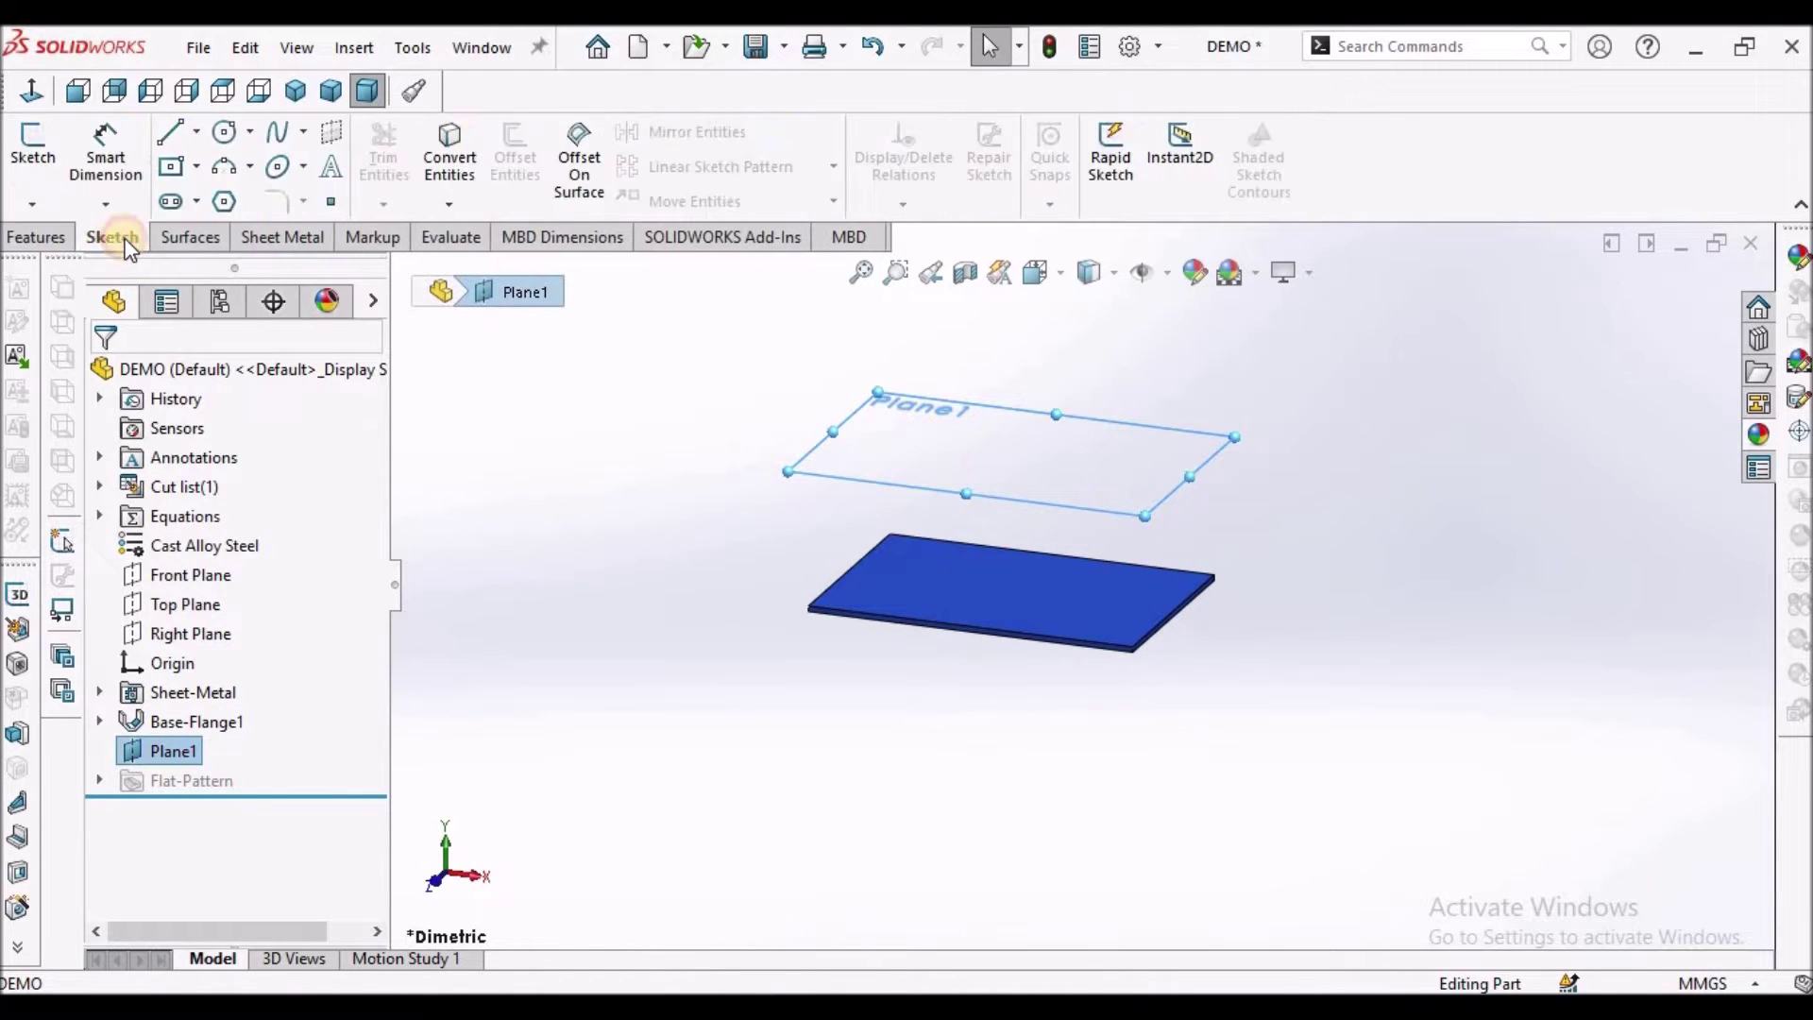
{"action": "left_click", "coordinate": [32, 142]}
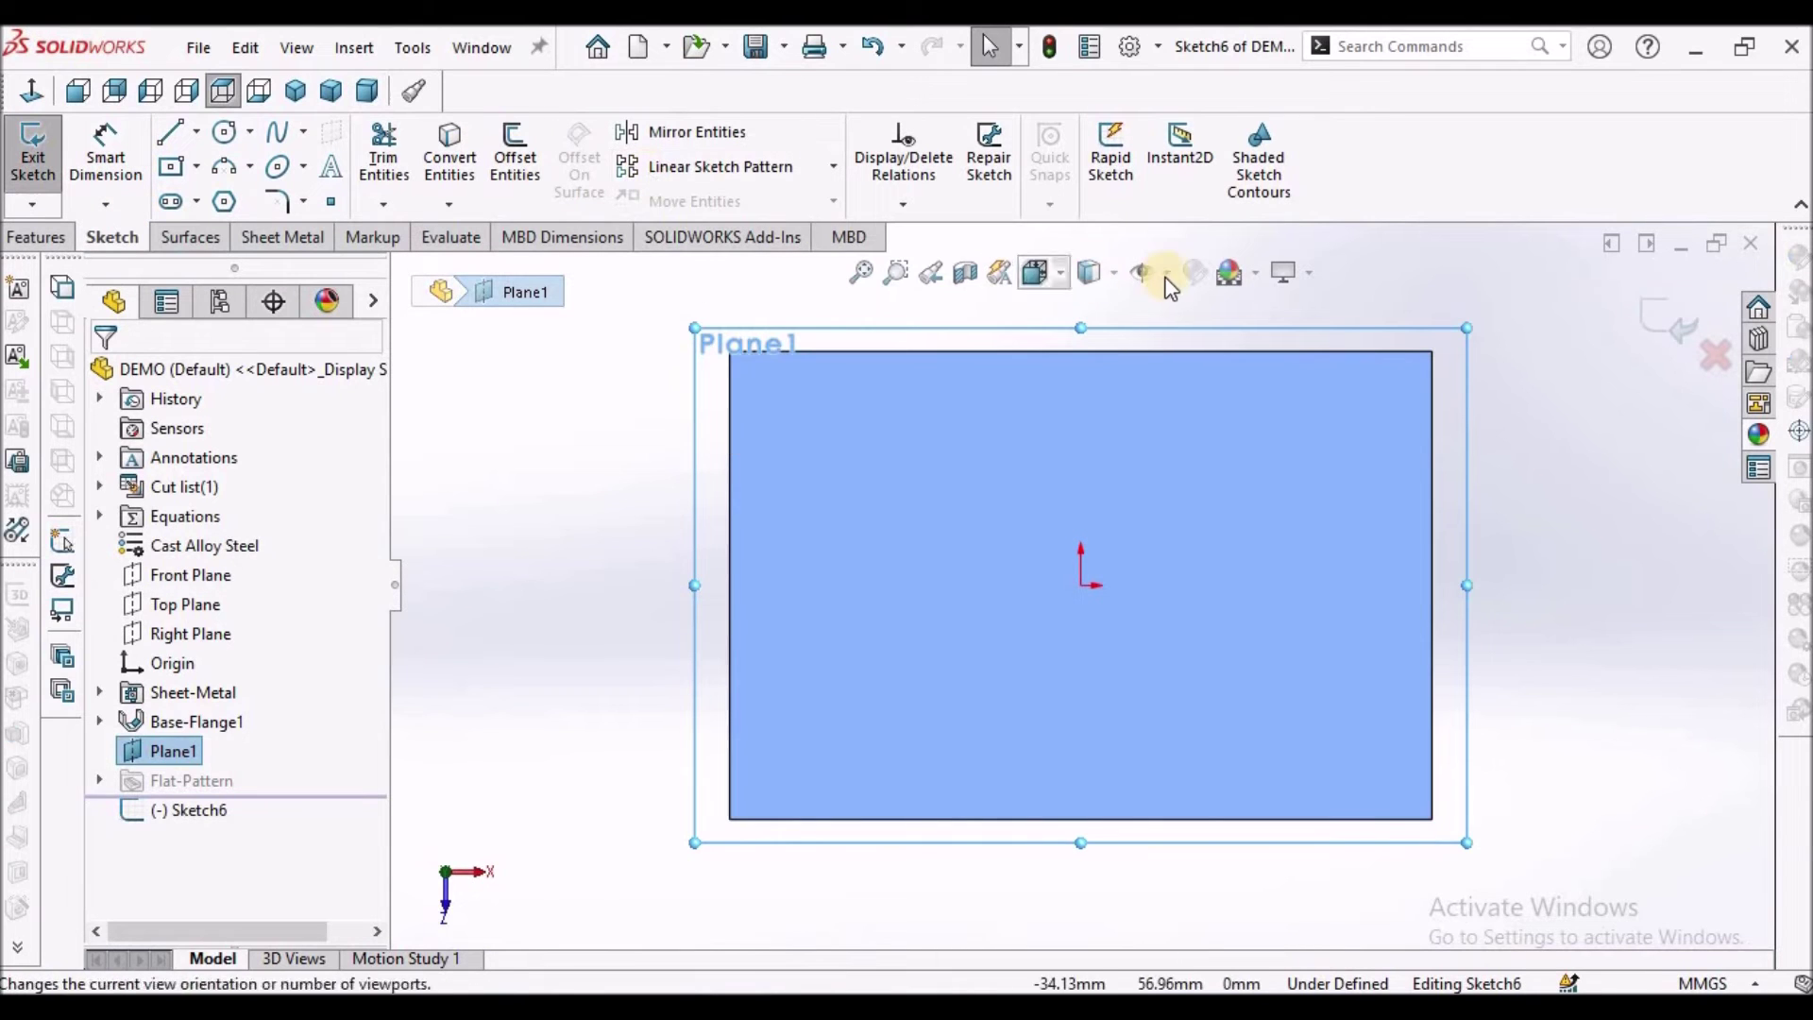
{"action": "left_click", "coordinate": [1111, 276]}
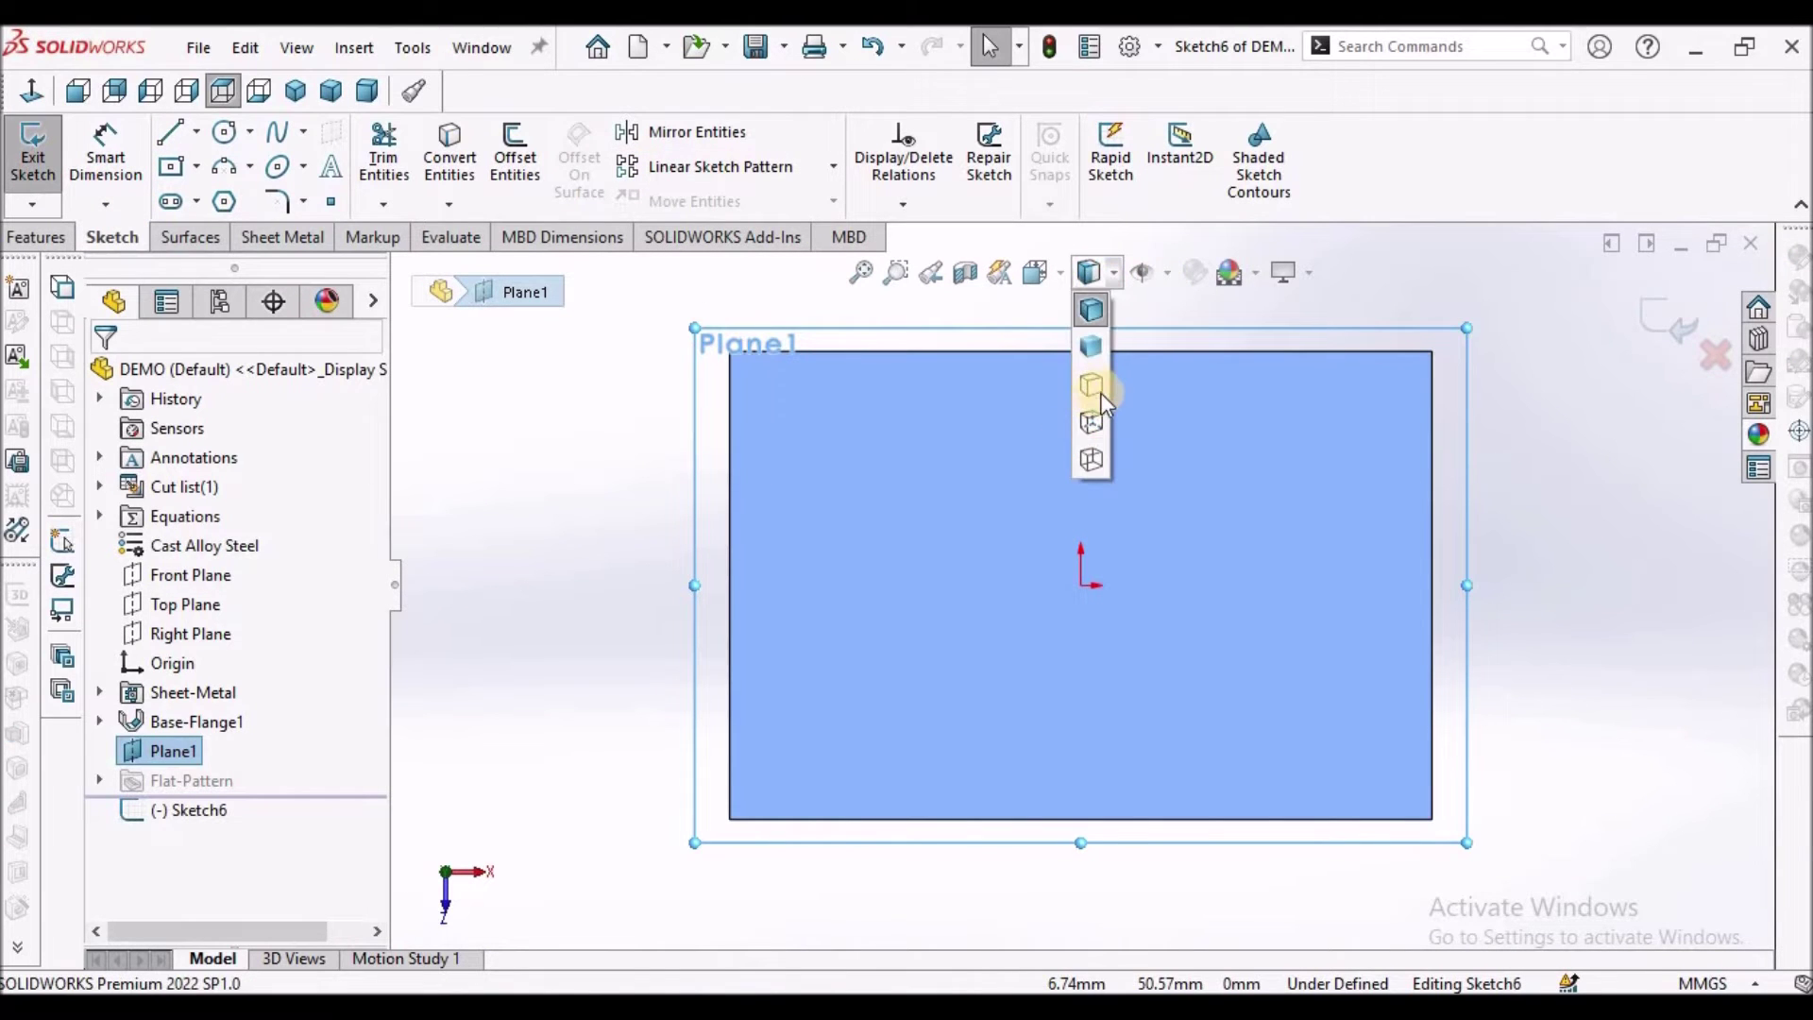
{"action": "left_click", "coordinate": [1101, 392]}
{"action": "left_click", "coordinate": [1511, 472]}
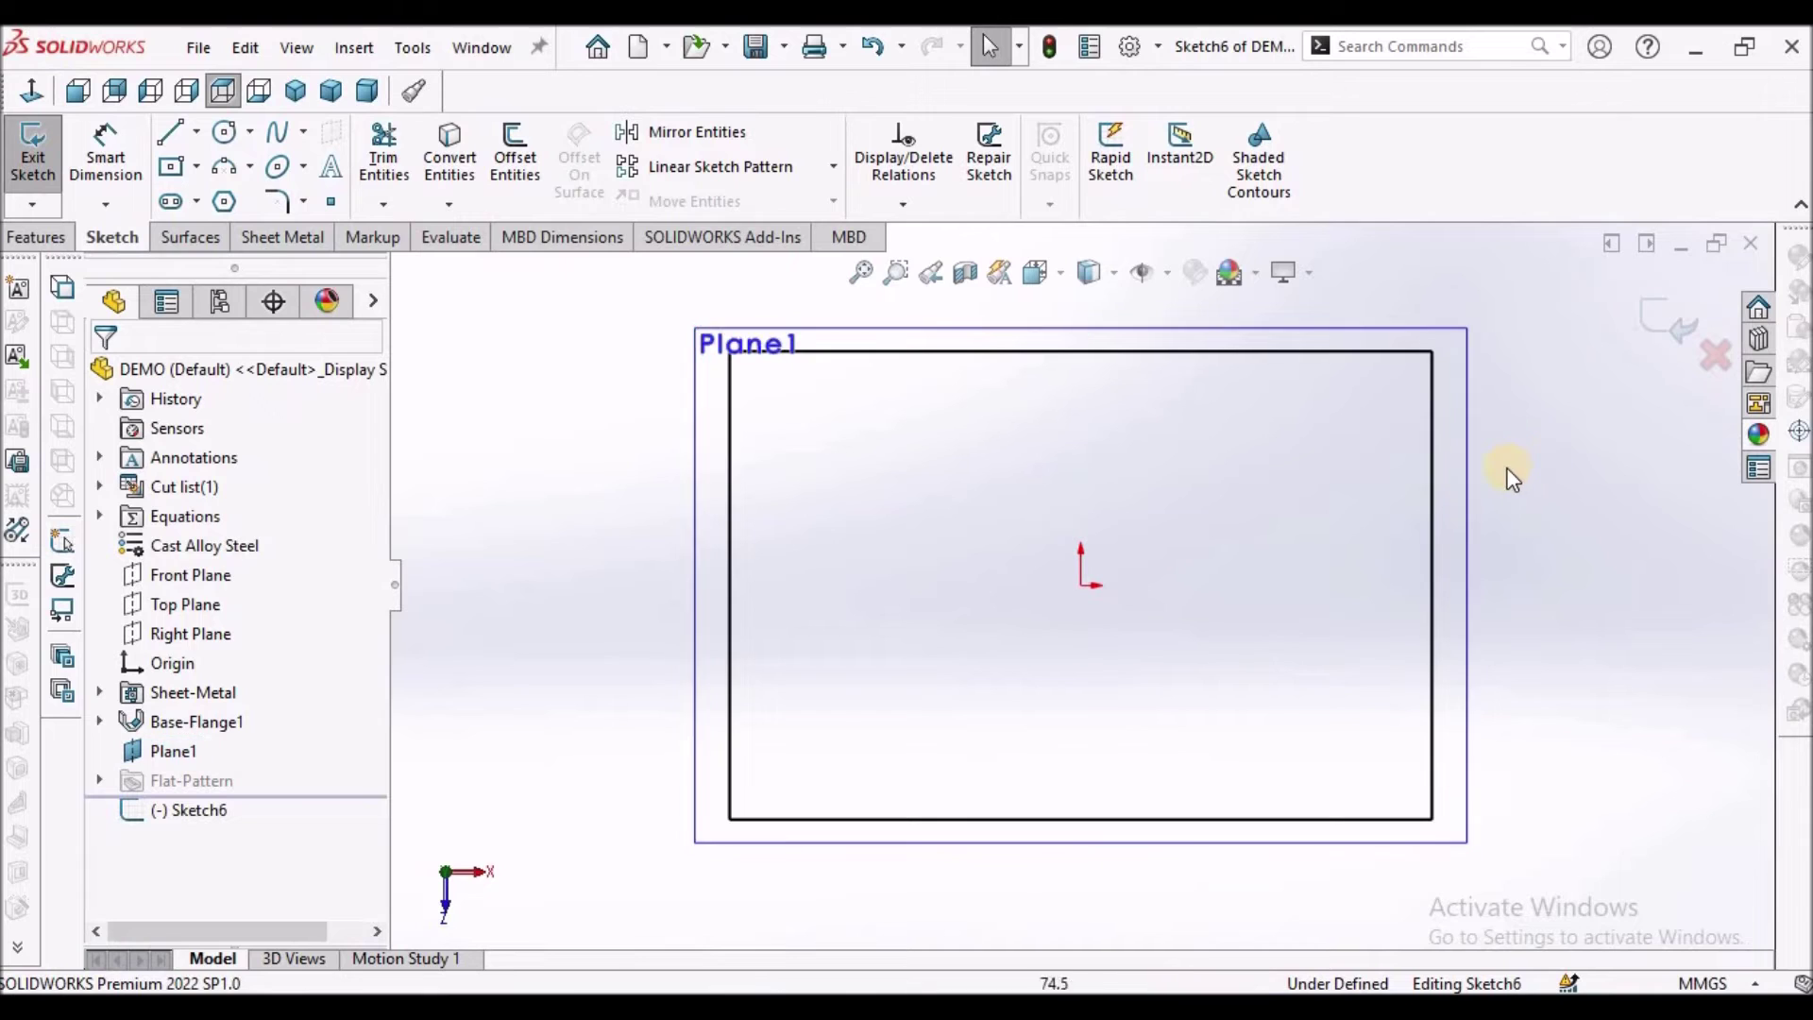
{"action": "key", "text": "z"}
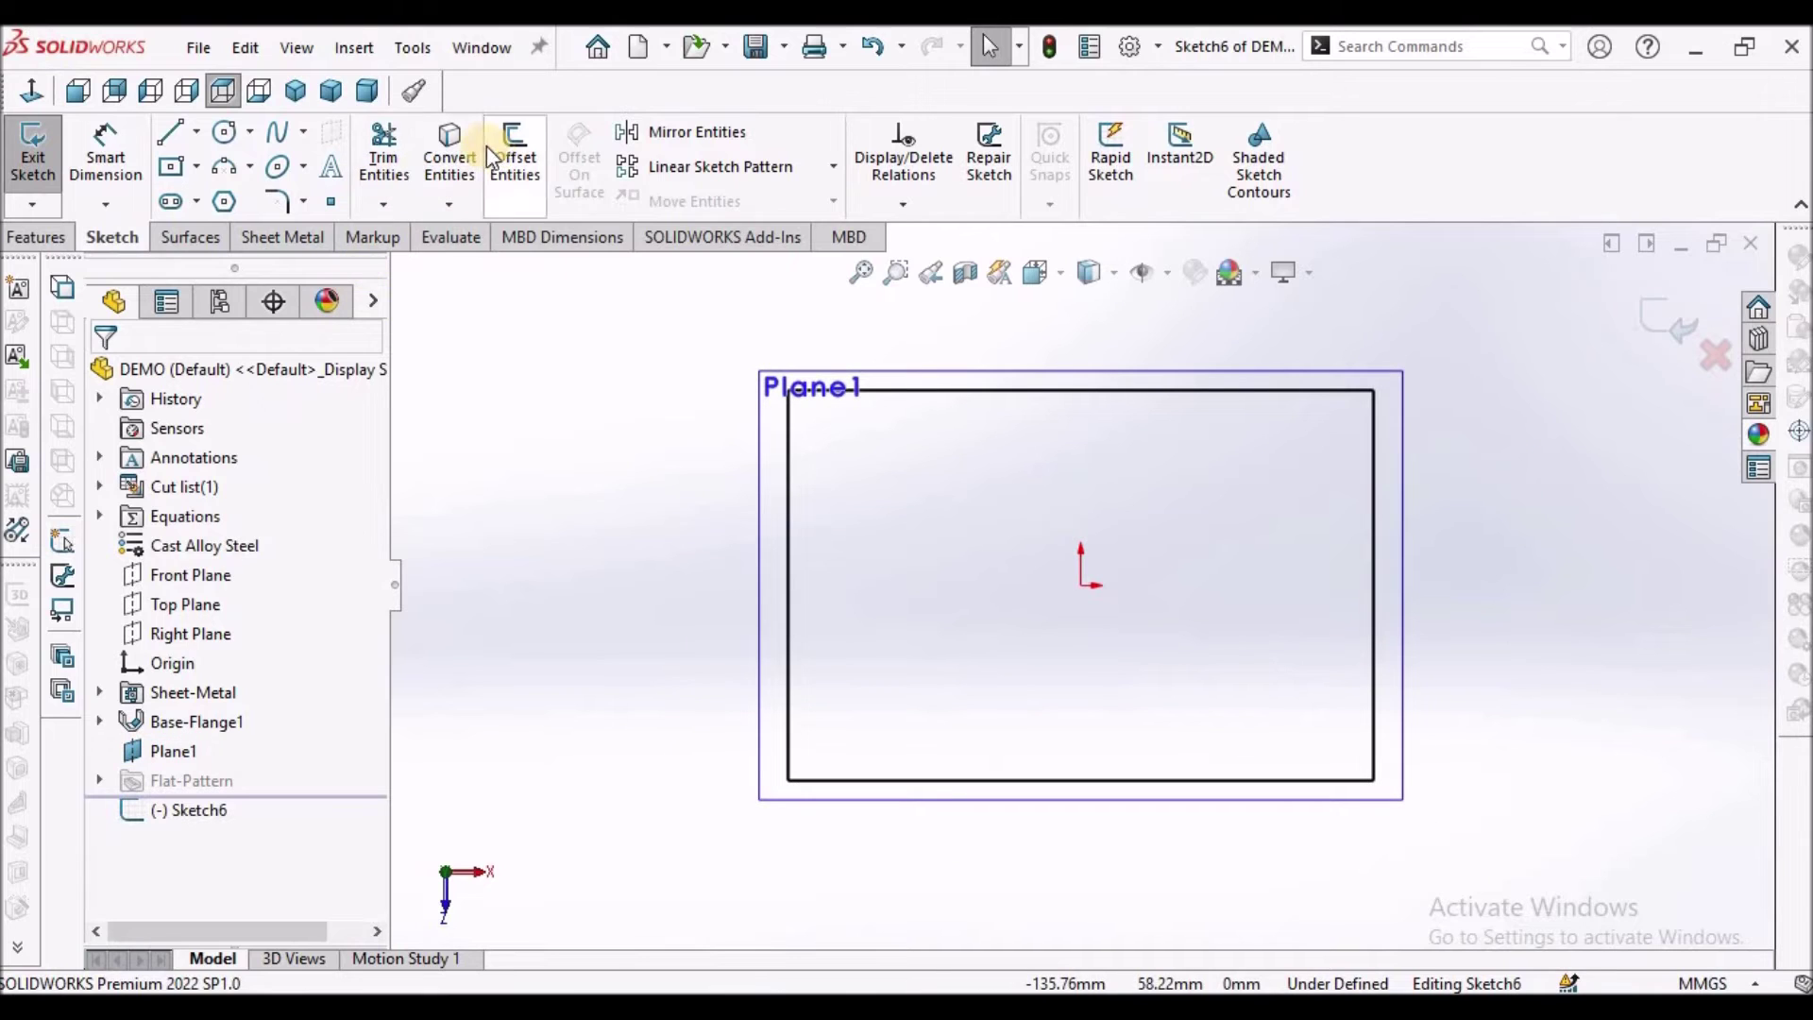
Step: Offset the base flange outline 20 mm inward into the sketch
{"action": "left_click", "coordinate": [514, 153]}
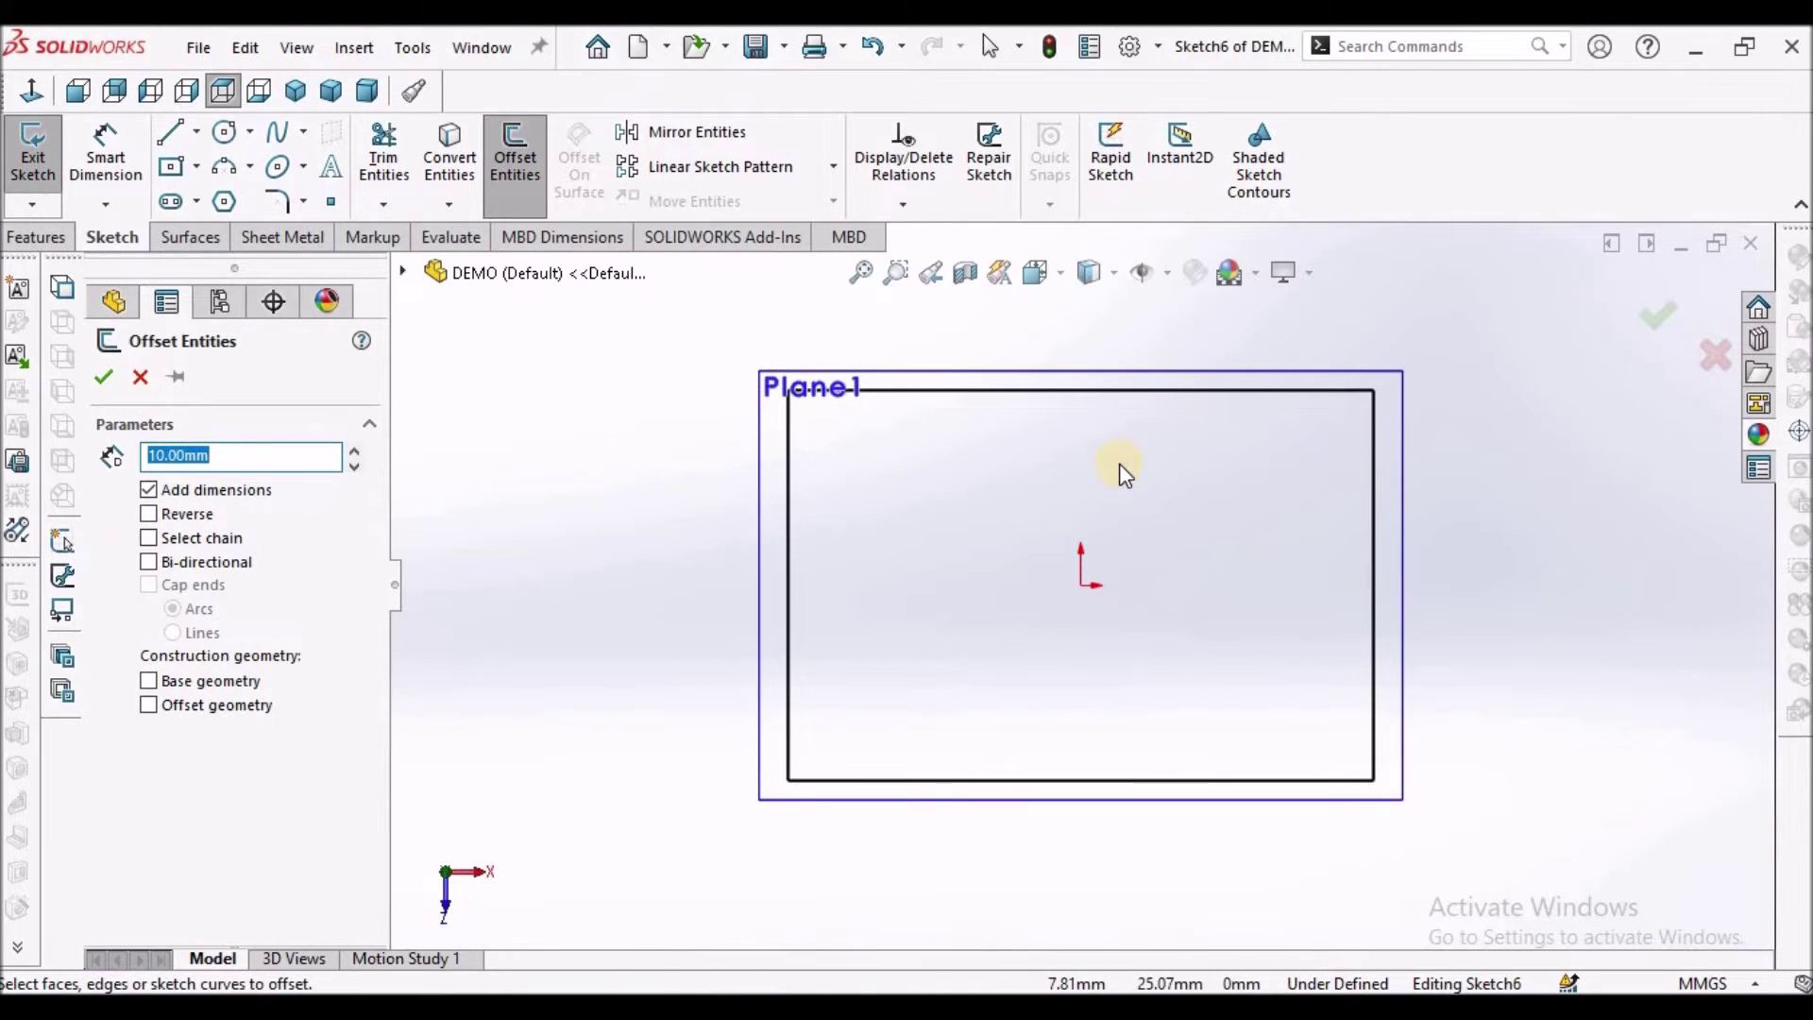
{"action": "left_click", "coordinate": [1043, 439]}
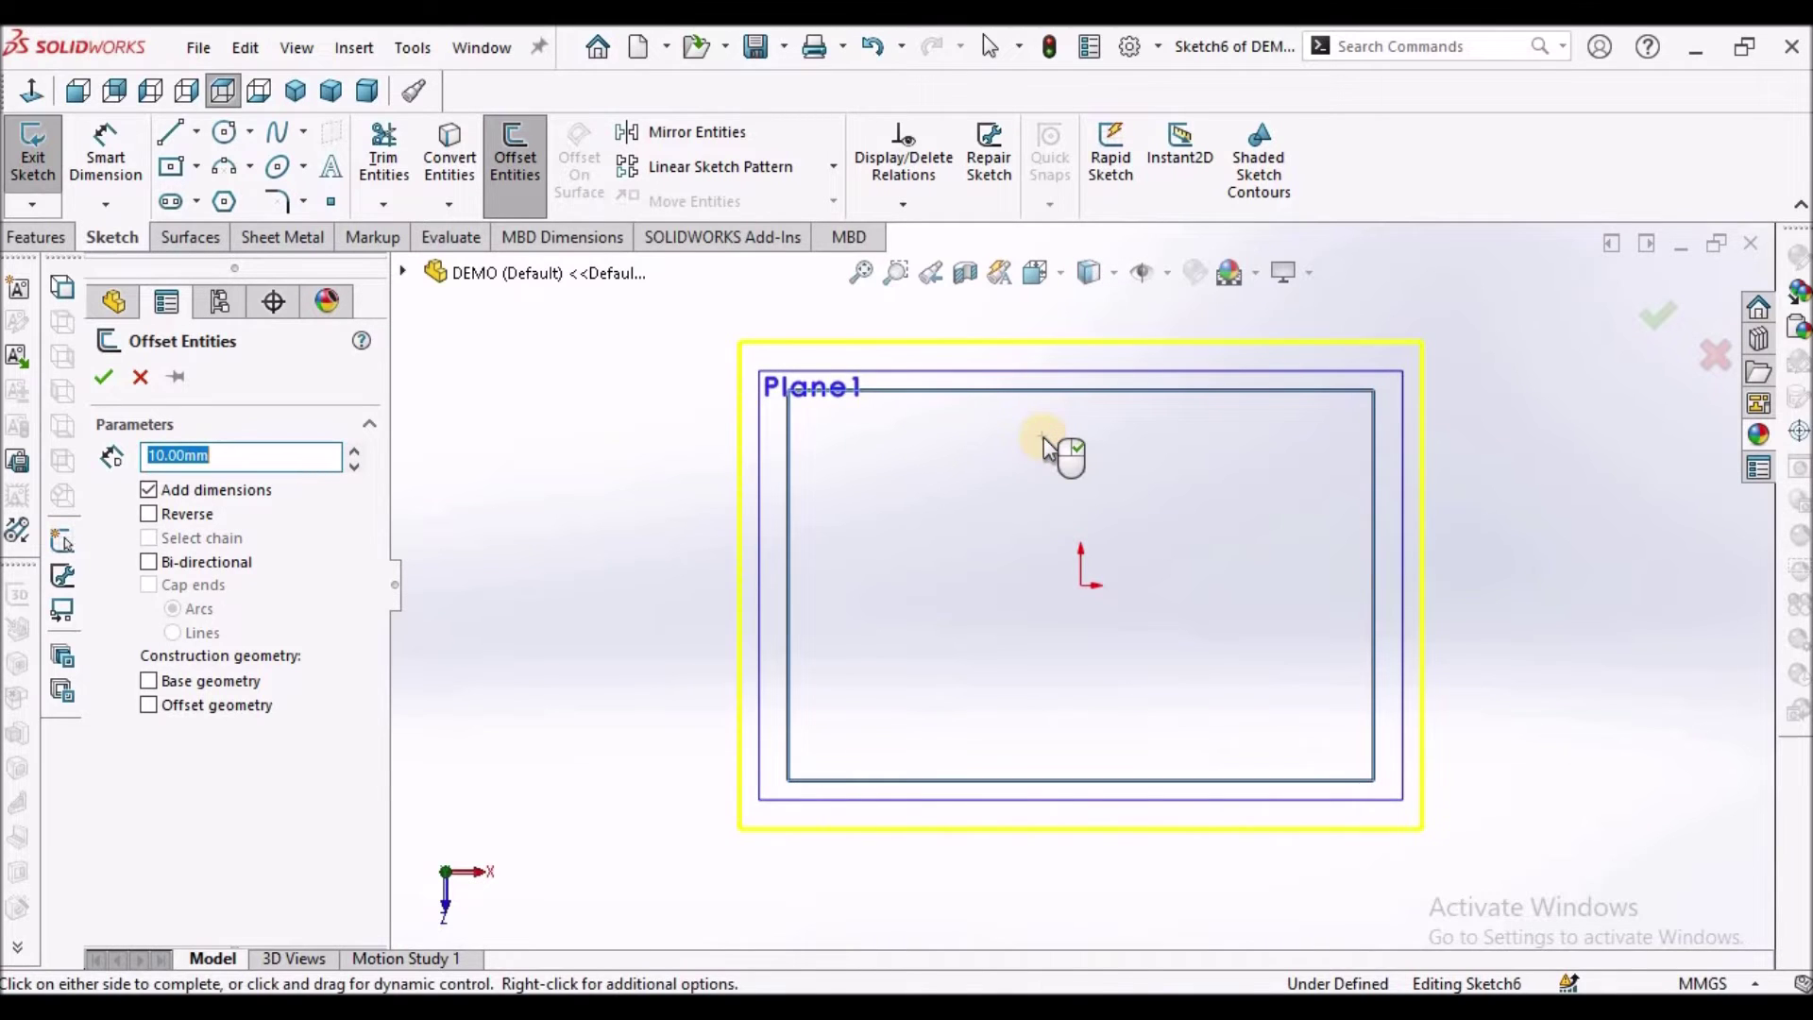
{"action": "left_click", "coordinate": [148, 513]}
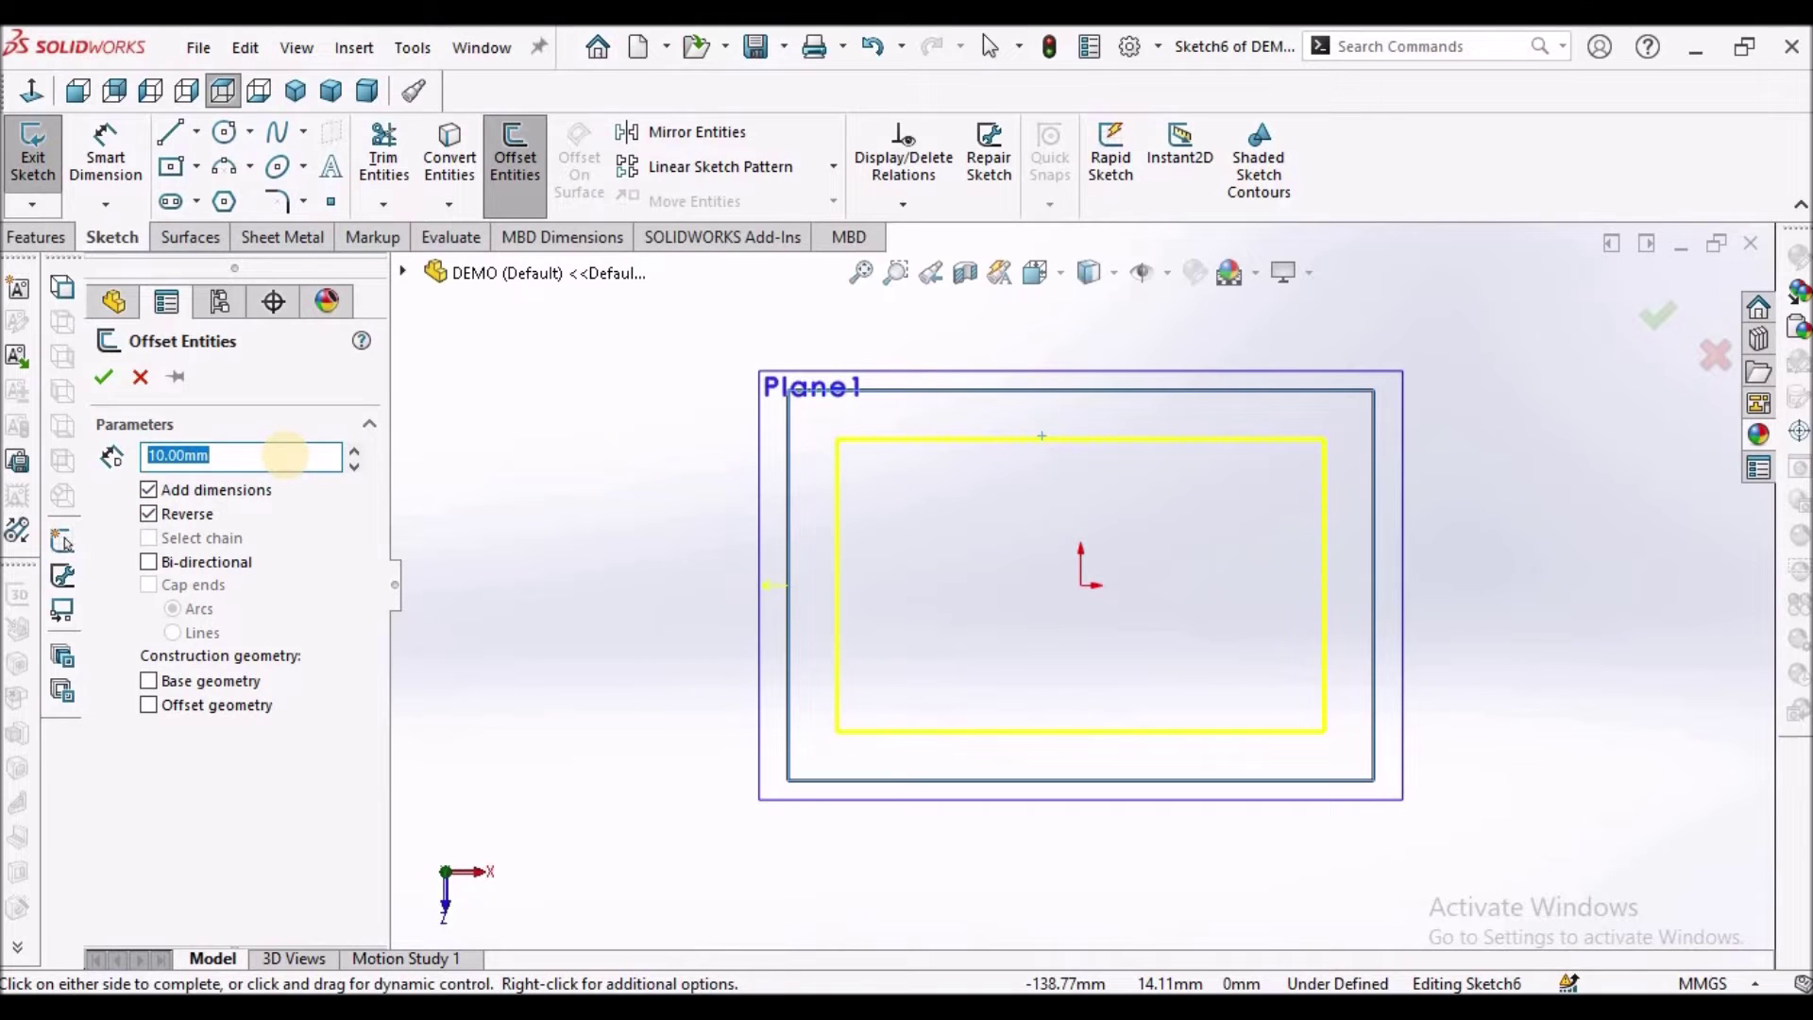
{"action": "left_click", "coordinate": [283, 454]}
{"action": "type", "text": "20"}
{"action": "key", "text": "Return"}
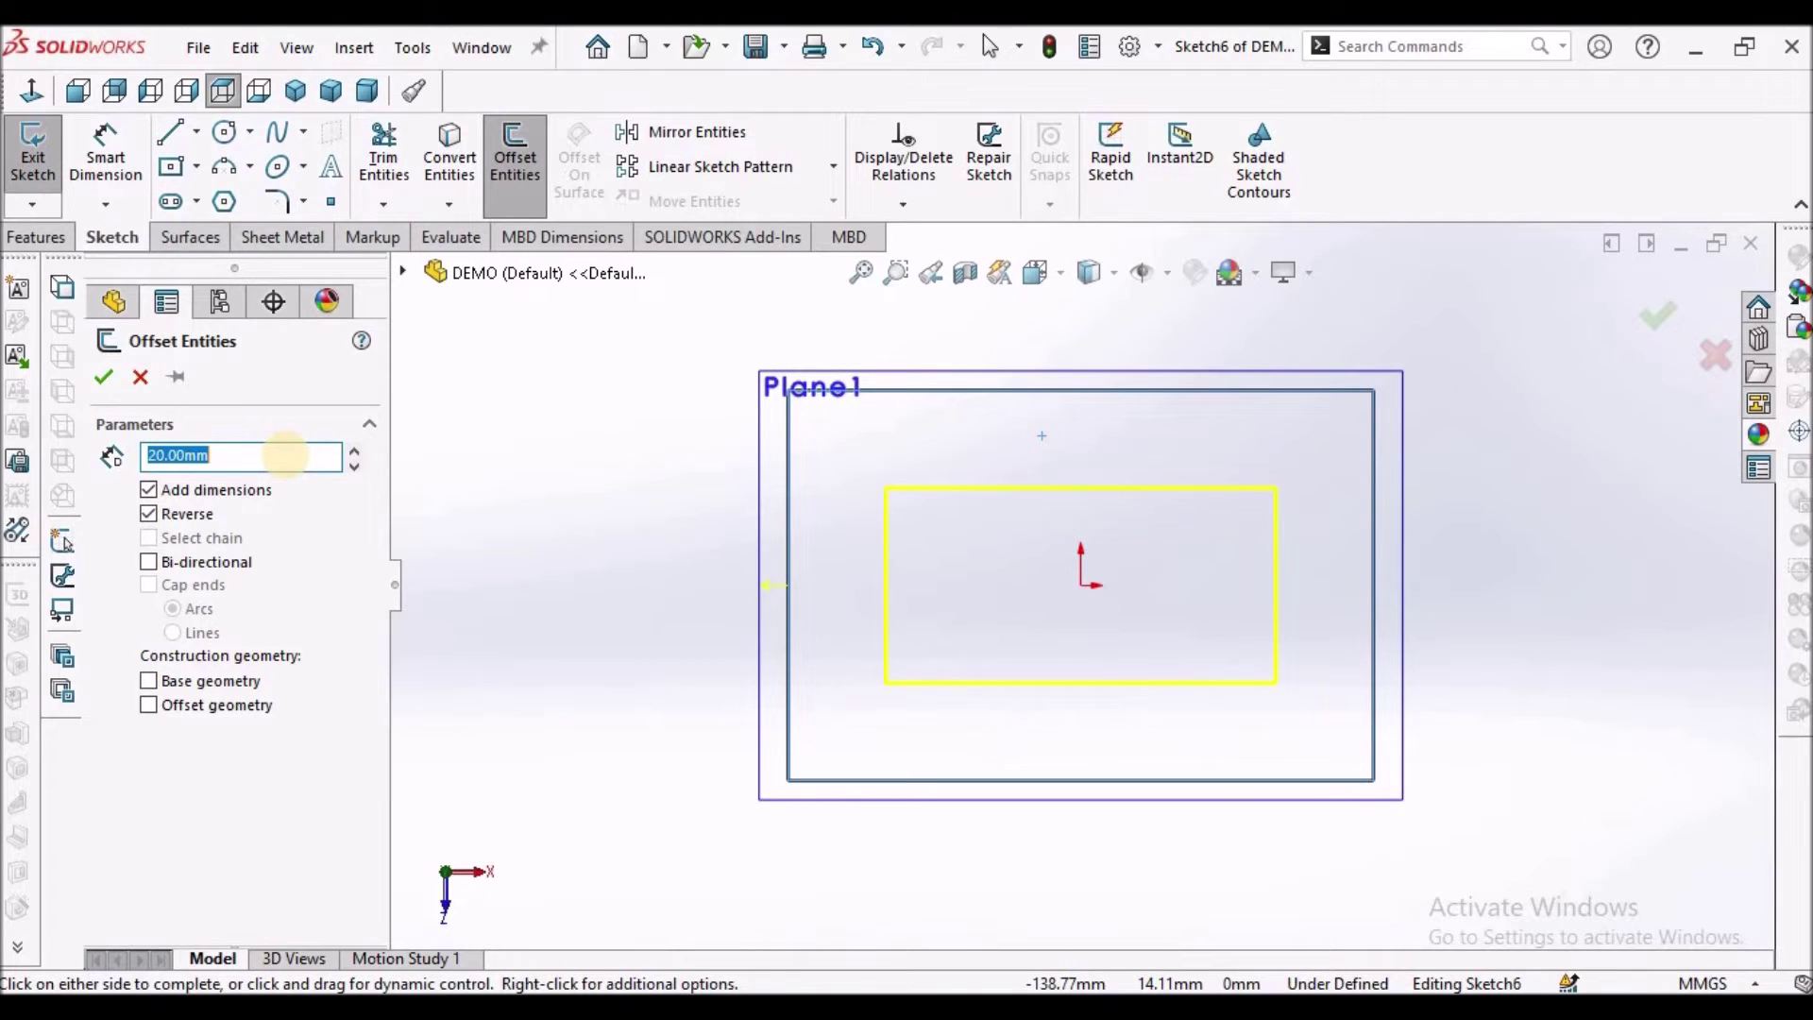
{"action": "left_click", "coordinate": [102, 378]}
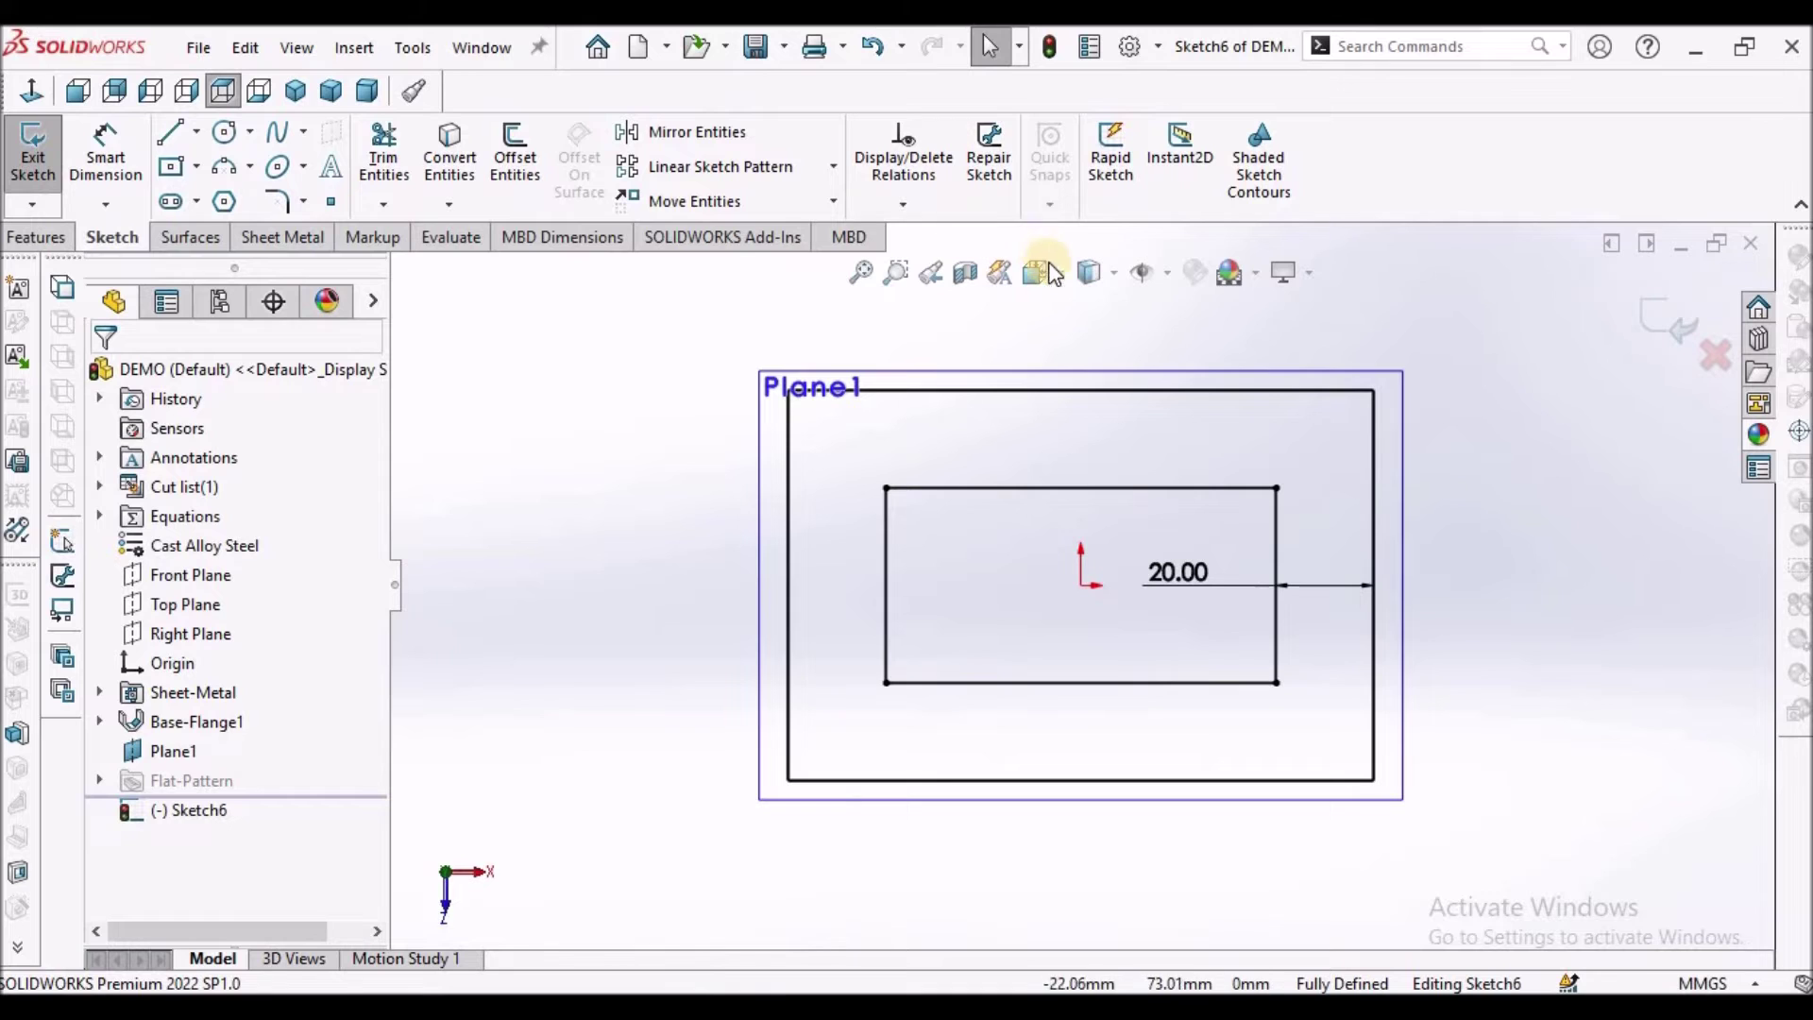
Step: Turn on Shaded Sketch Contours and switch to the Dimetric view
{"action": "left_click", "coordinate": [1108, 281]}
{"action": "left_click", "coordinate": [1092, 352]}
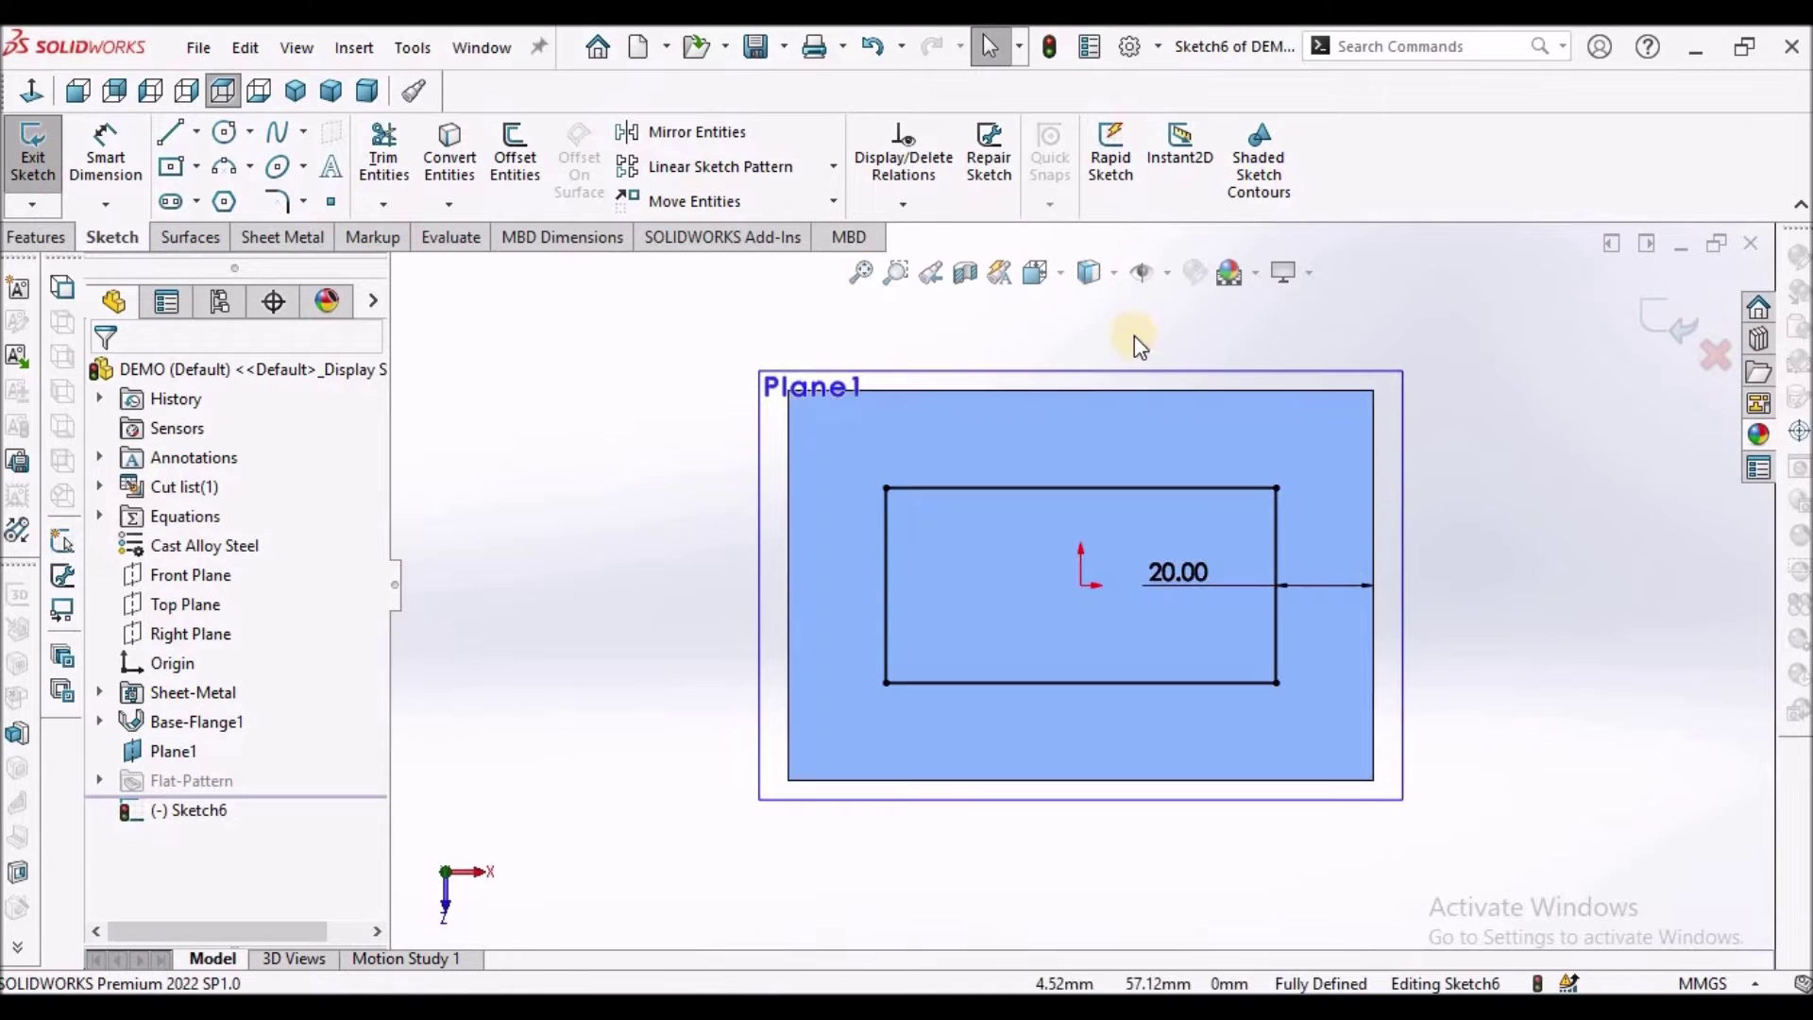
{"action": "left_click", "coordinate": [367, 90]}
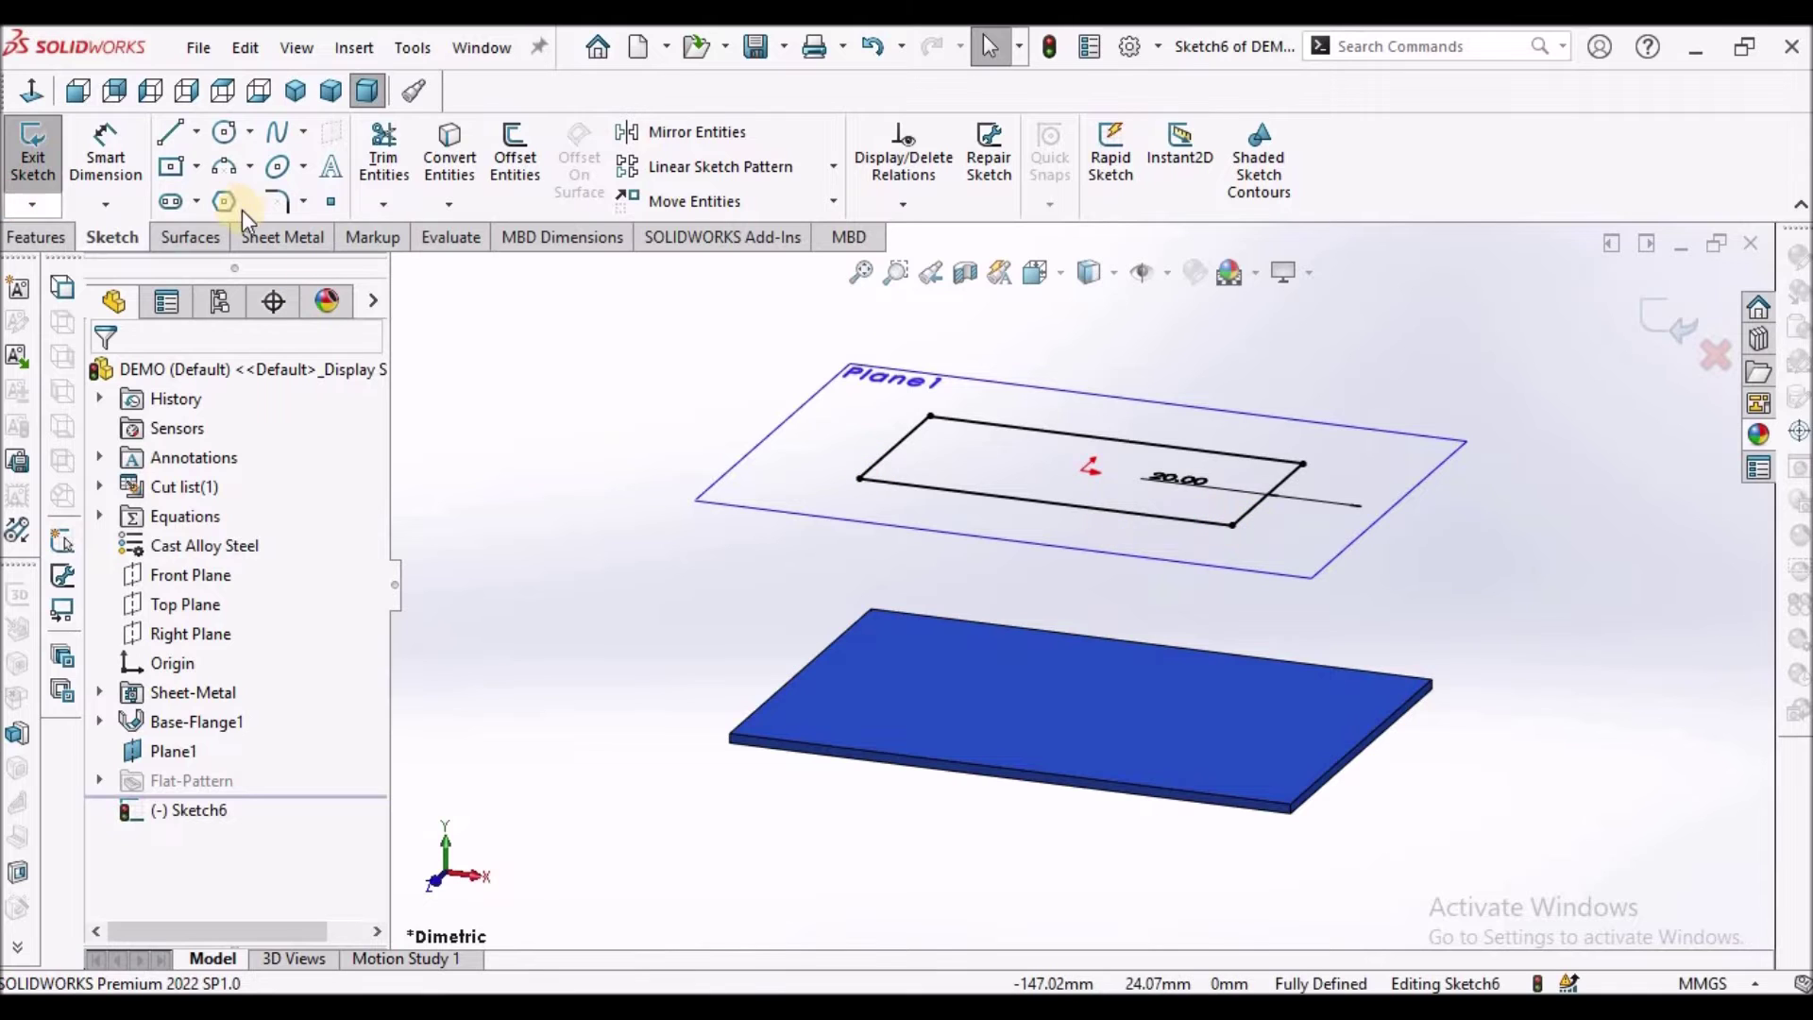
{"action": "left_click", "coordinate": [262, 236]}
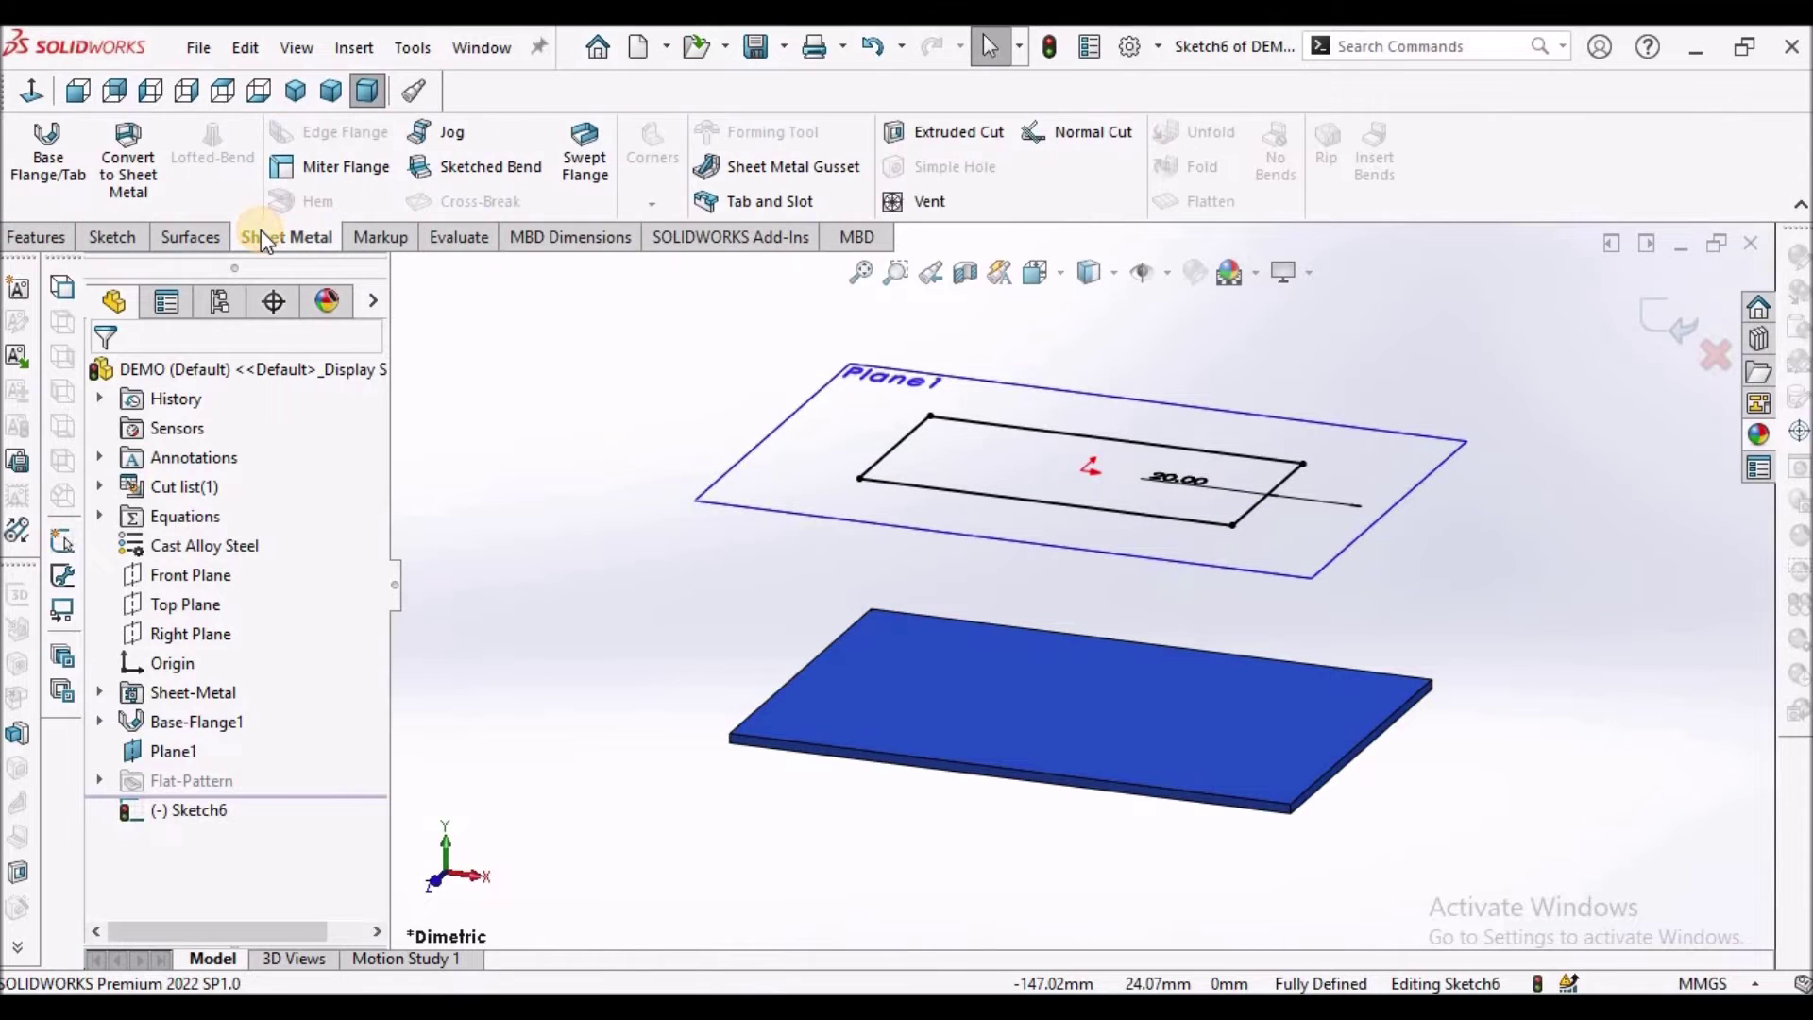
Step: Create Base-Flange2 from the offset rectangle as the upper plate
{"action": "left_click", "coordinate": [68, 172]}
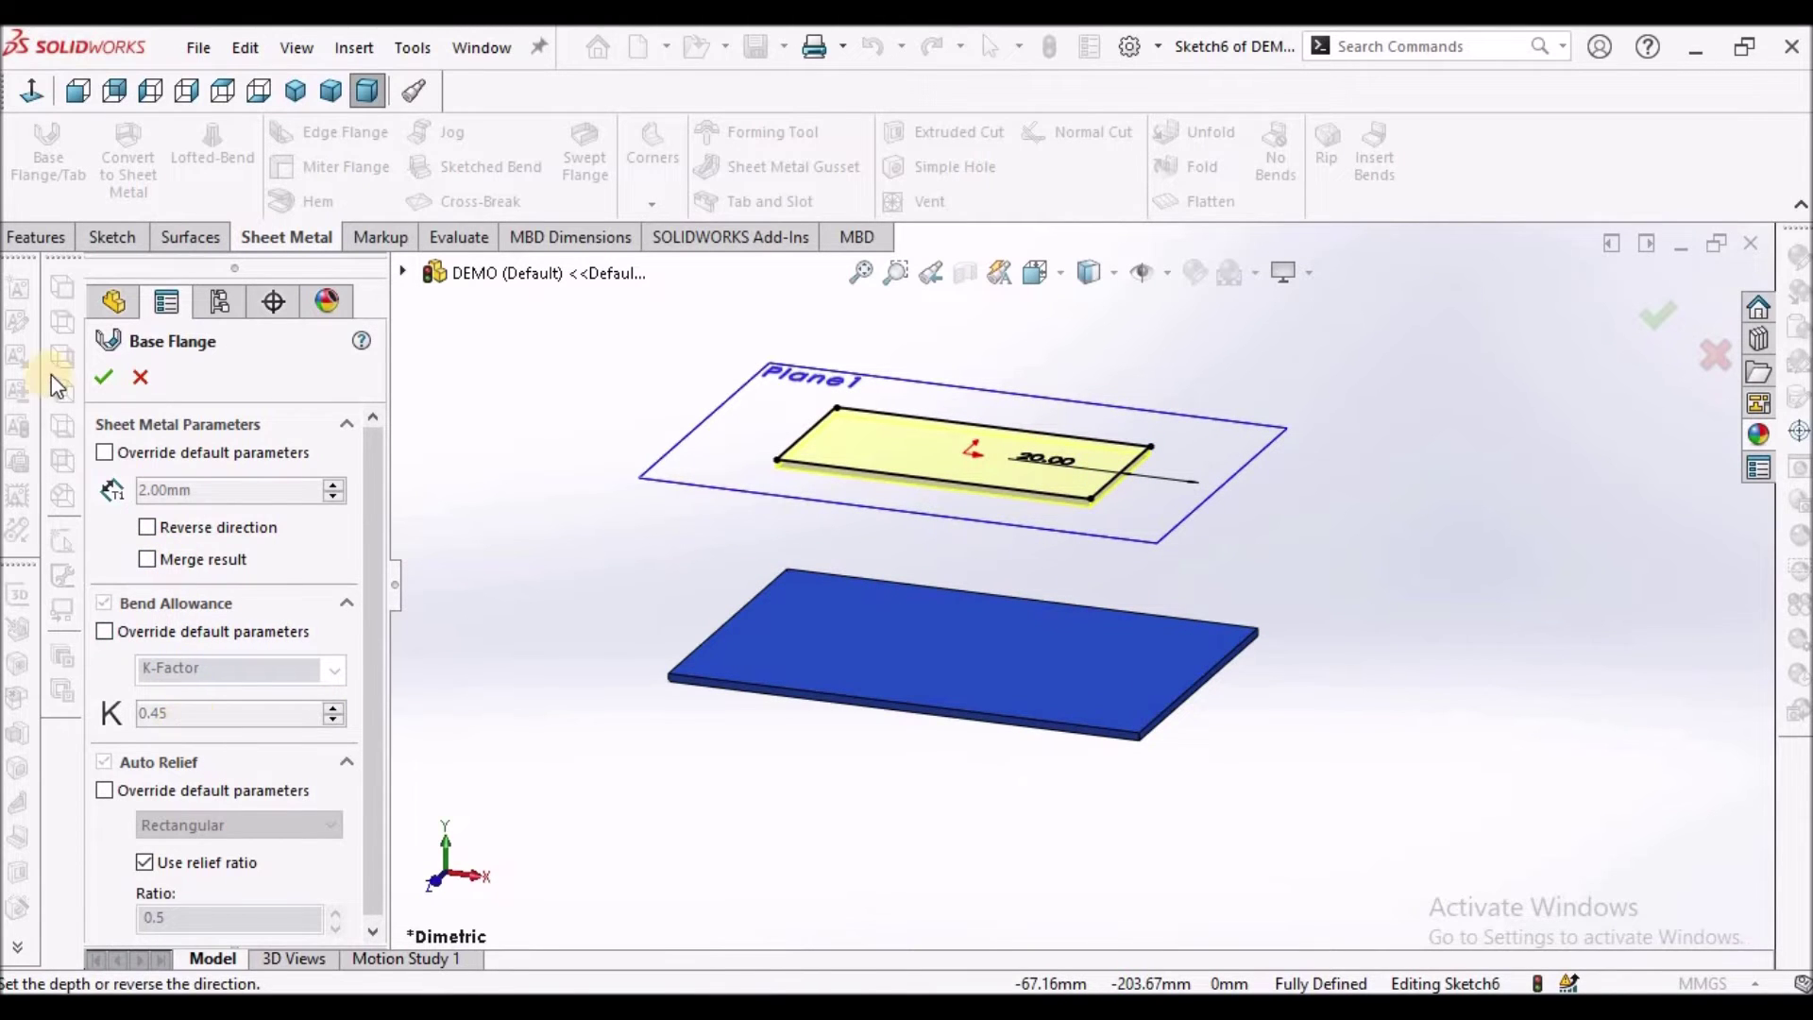
{"action": "left_click", "coordinate": [103, 376]}
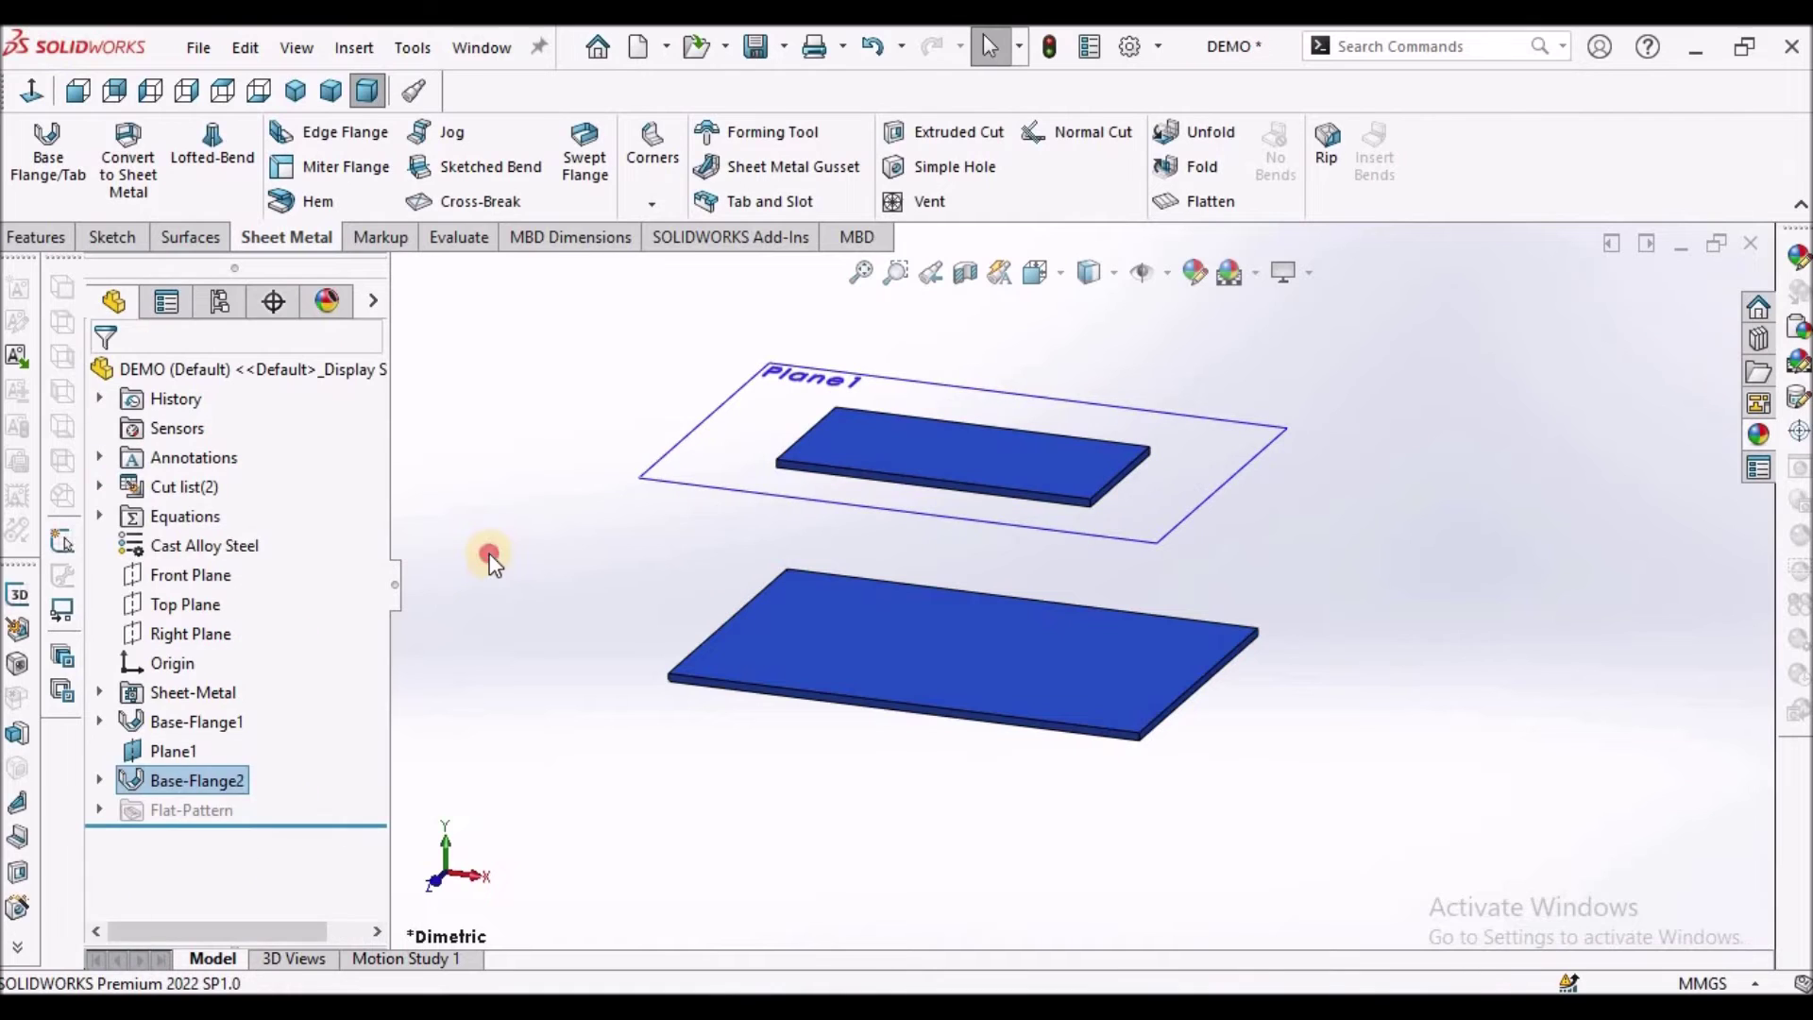
{"action": "left_click", "coordinate": [489, 557]}
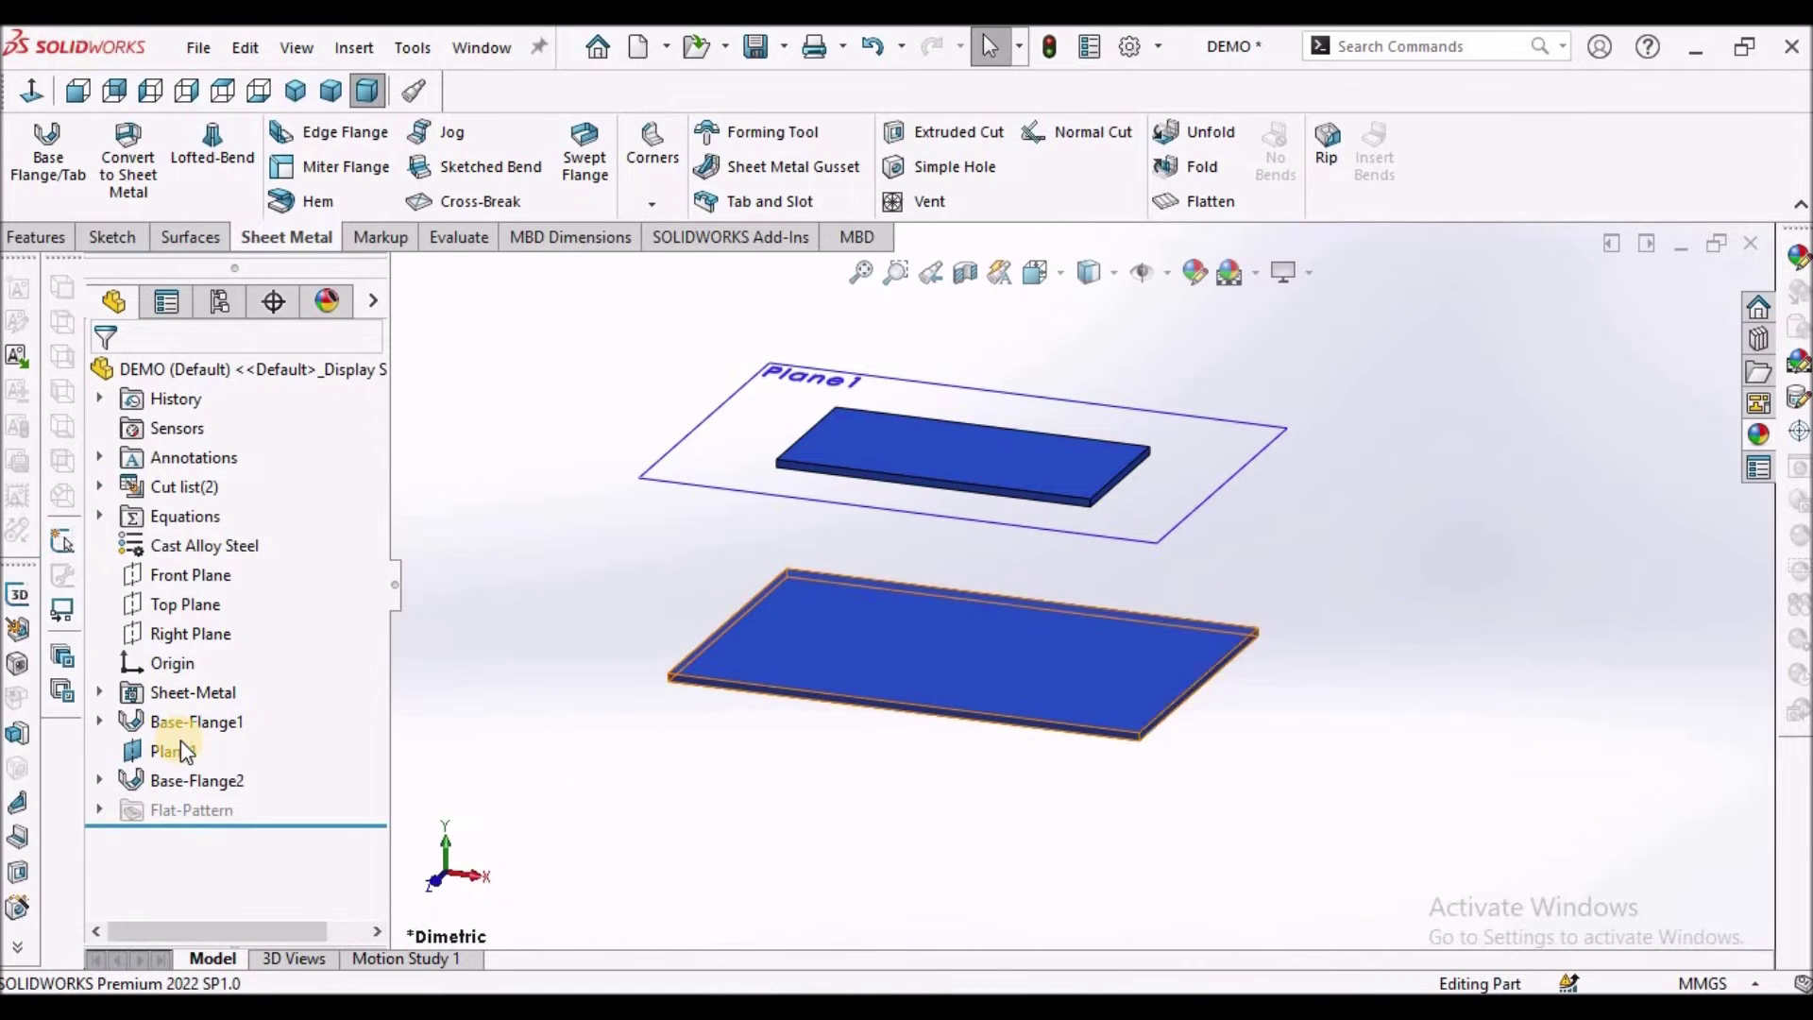
Step: Hide Plane1 from the feature tree
{"action": "left_click", "coordinate": [180, 746]}
{"action": "left_click", "coordinate": [242, 702]}
{"action": "scroll", "coordinate": [1262, 630], "scroll_direction": "up", "scroll_amount": 3}
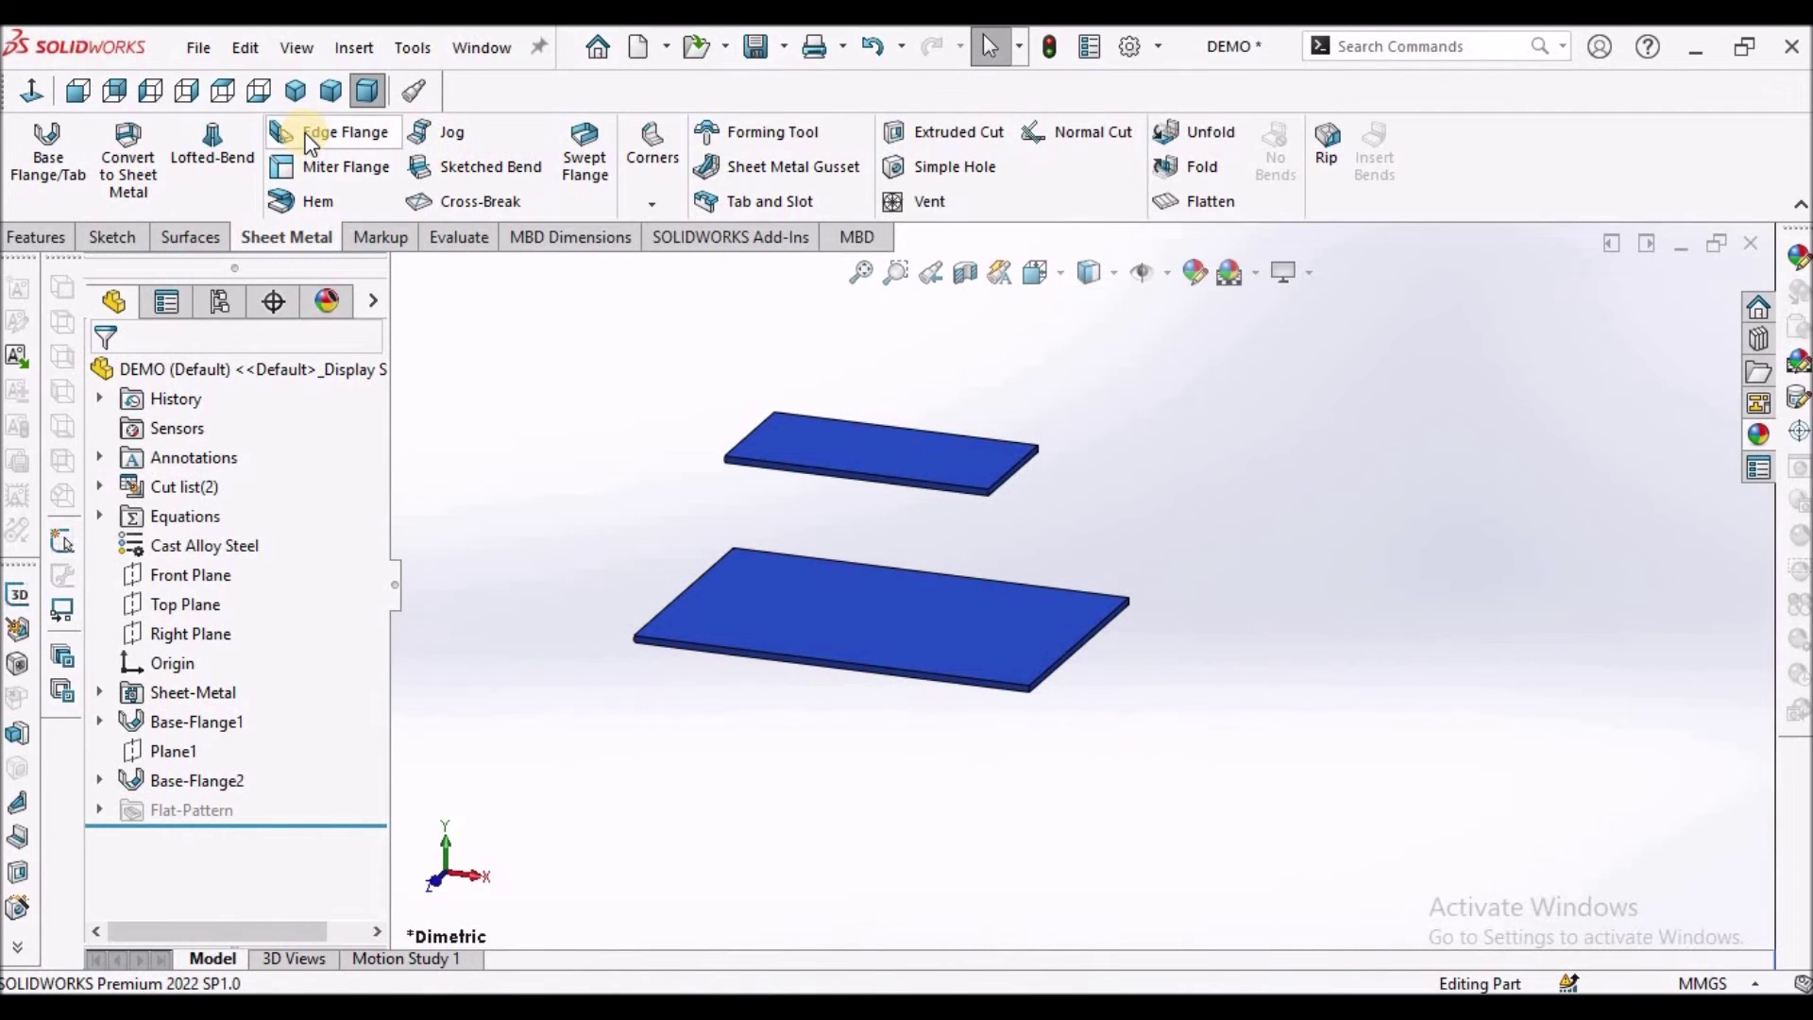
Step: Add an Edge Flange on the upper plate's edge, Up To Edge And Merge with the lower plate's front edge
{"action": "left_click", "coordinate": [309, 141]}
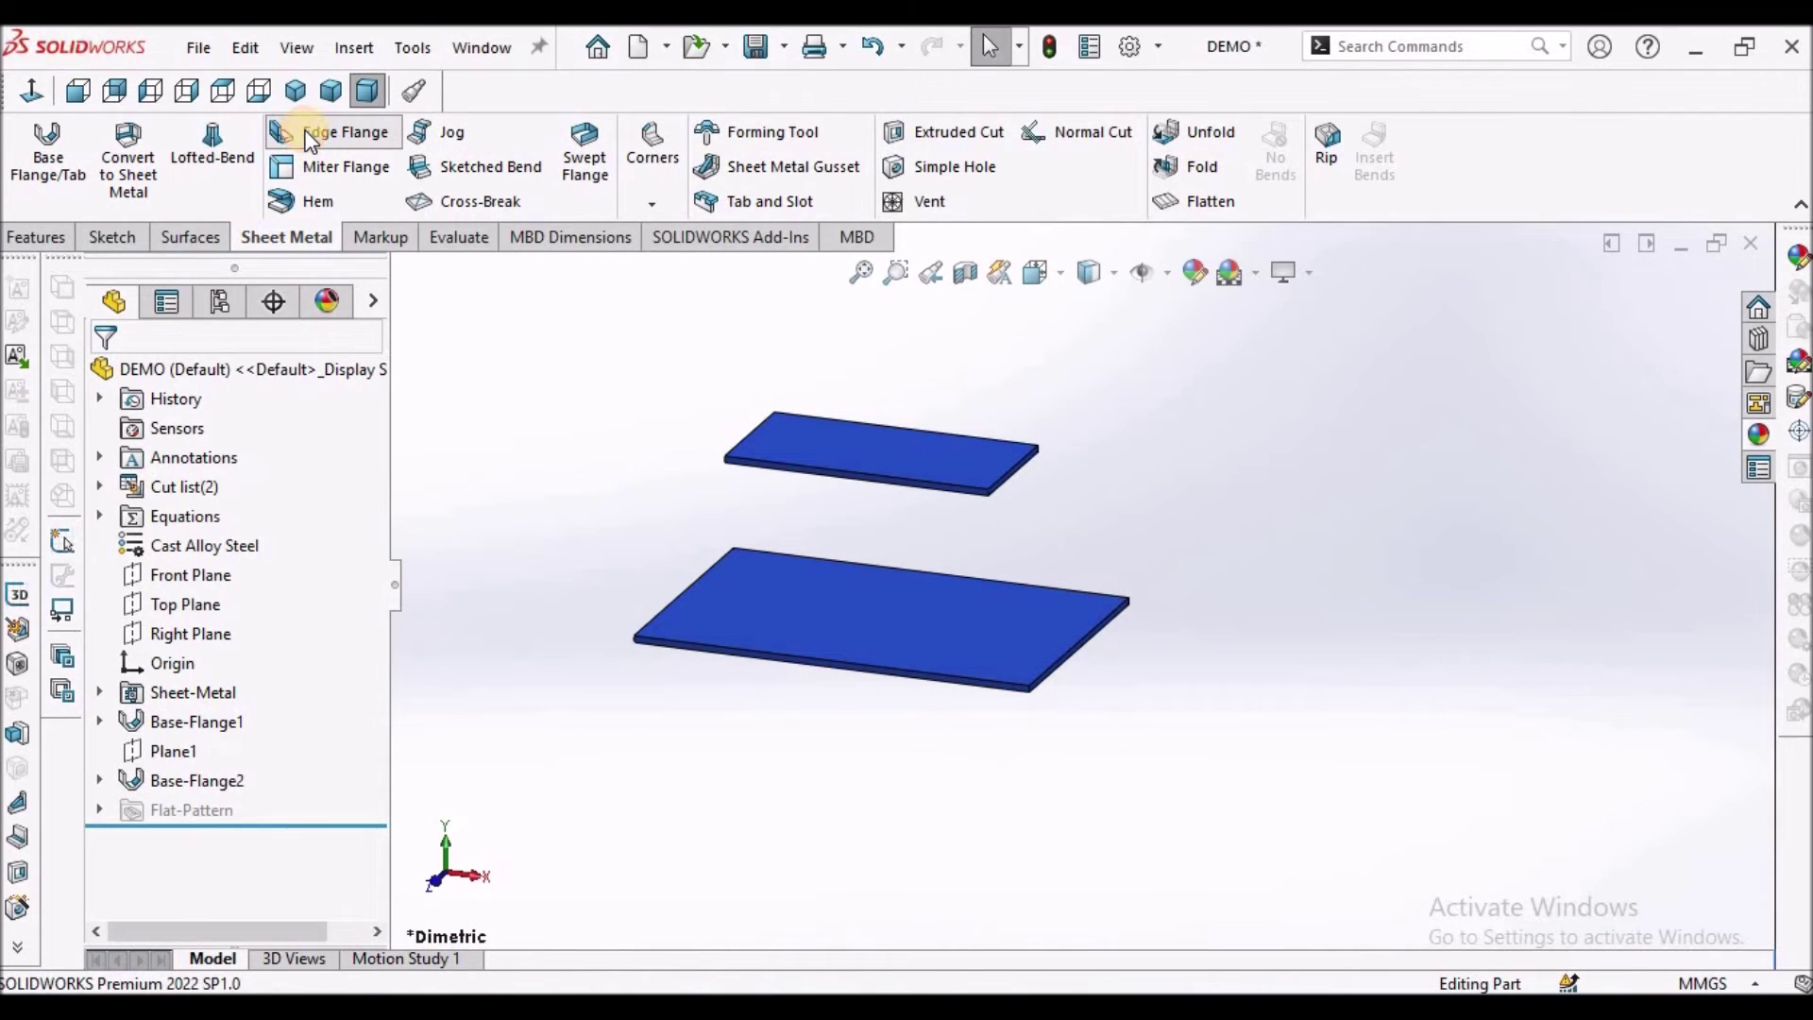
{"action": "scroll", "coordinate": [1080, 483], "scroll_direction": "down", "scroll_amount": 3}
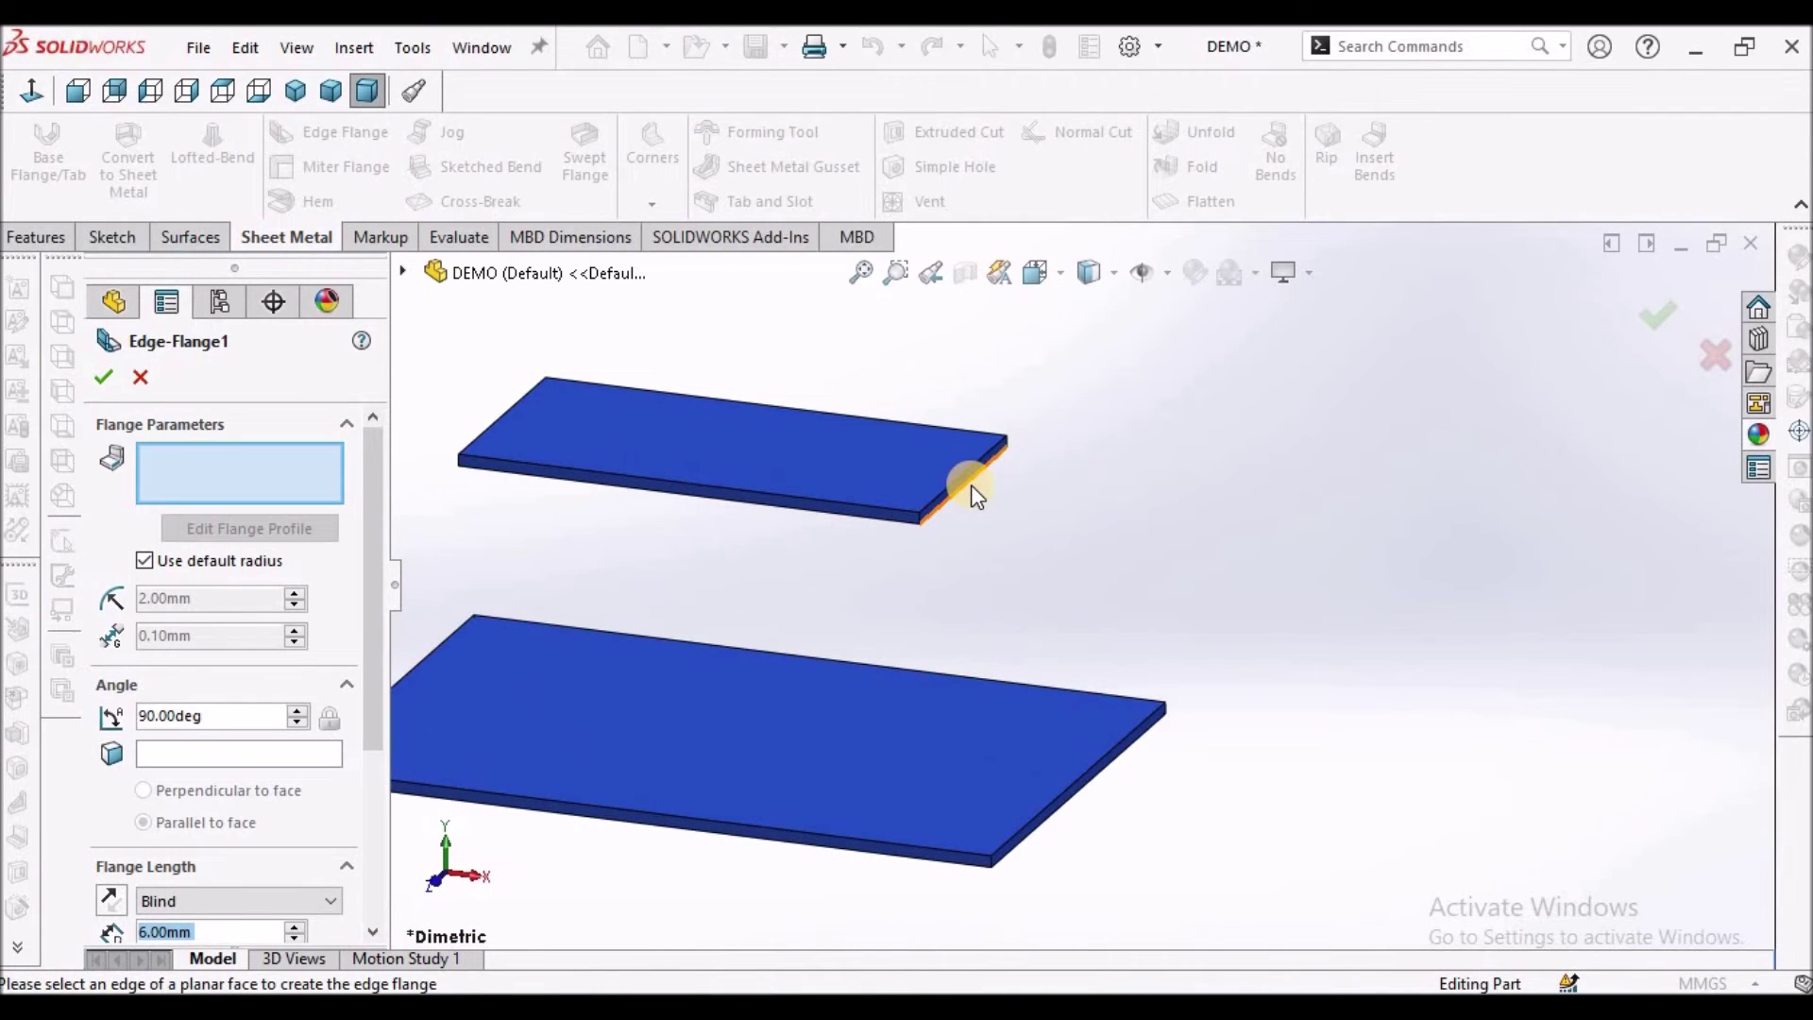
{"action": "left_click", "coordinate": [970, 484]}
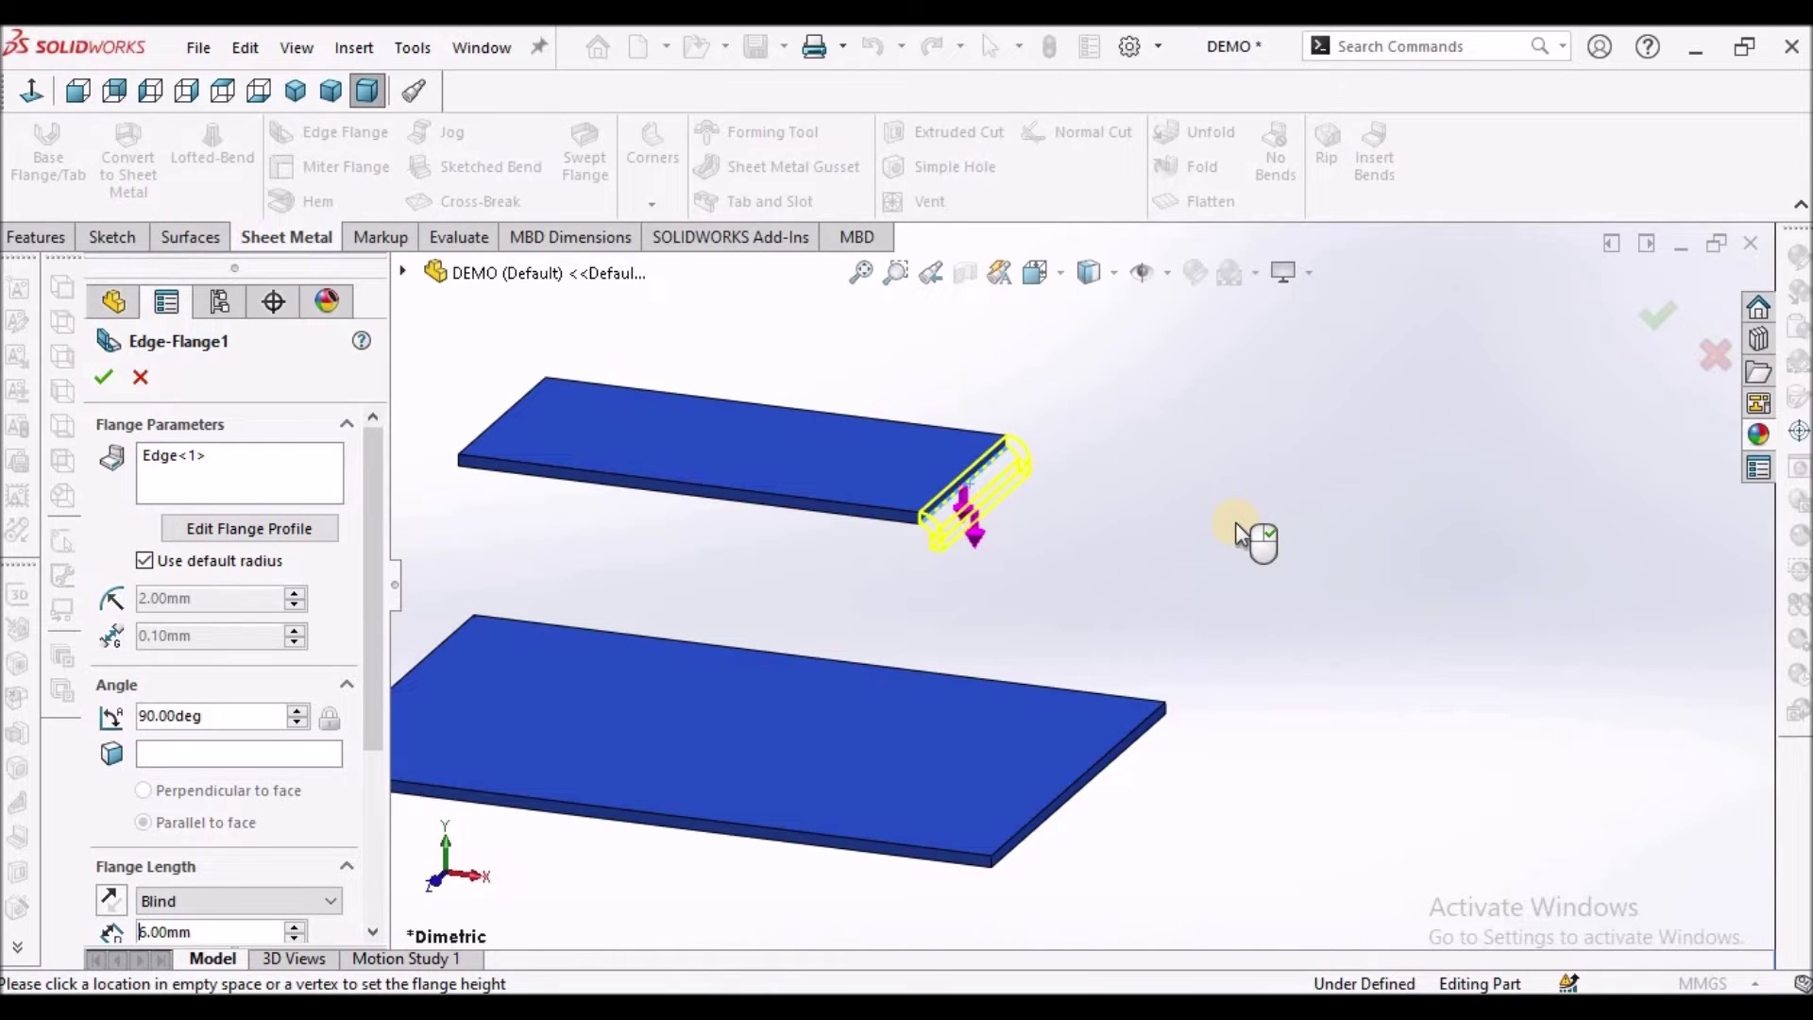
{"action": "scroll", "coordinate": [1086, 585], "scroll_direction": "up", "scroll_amount": 3}
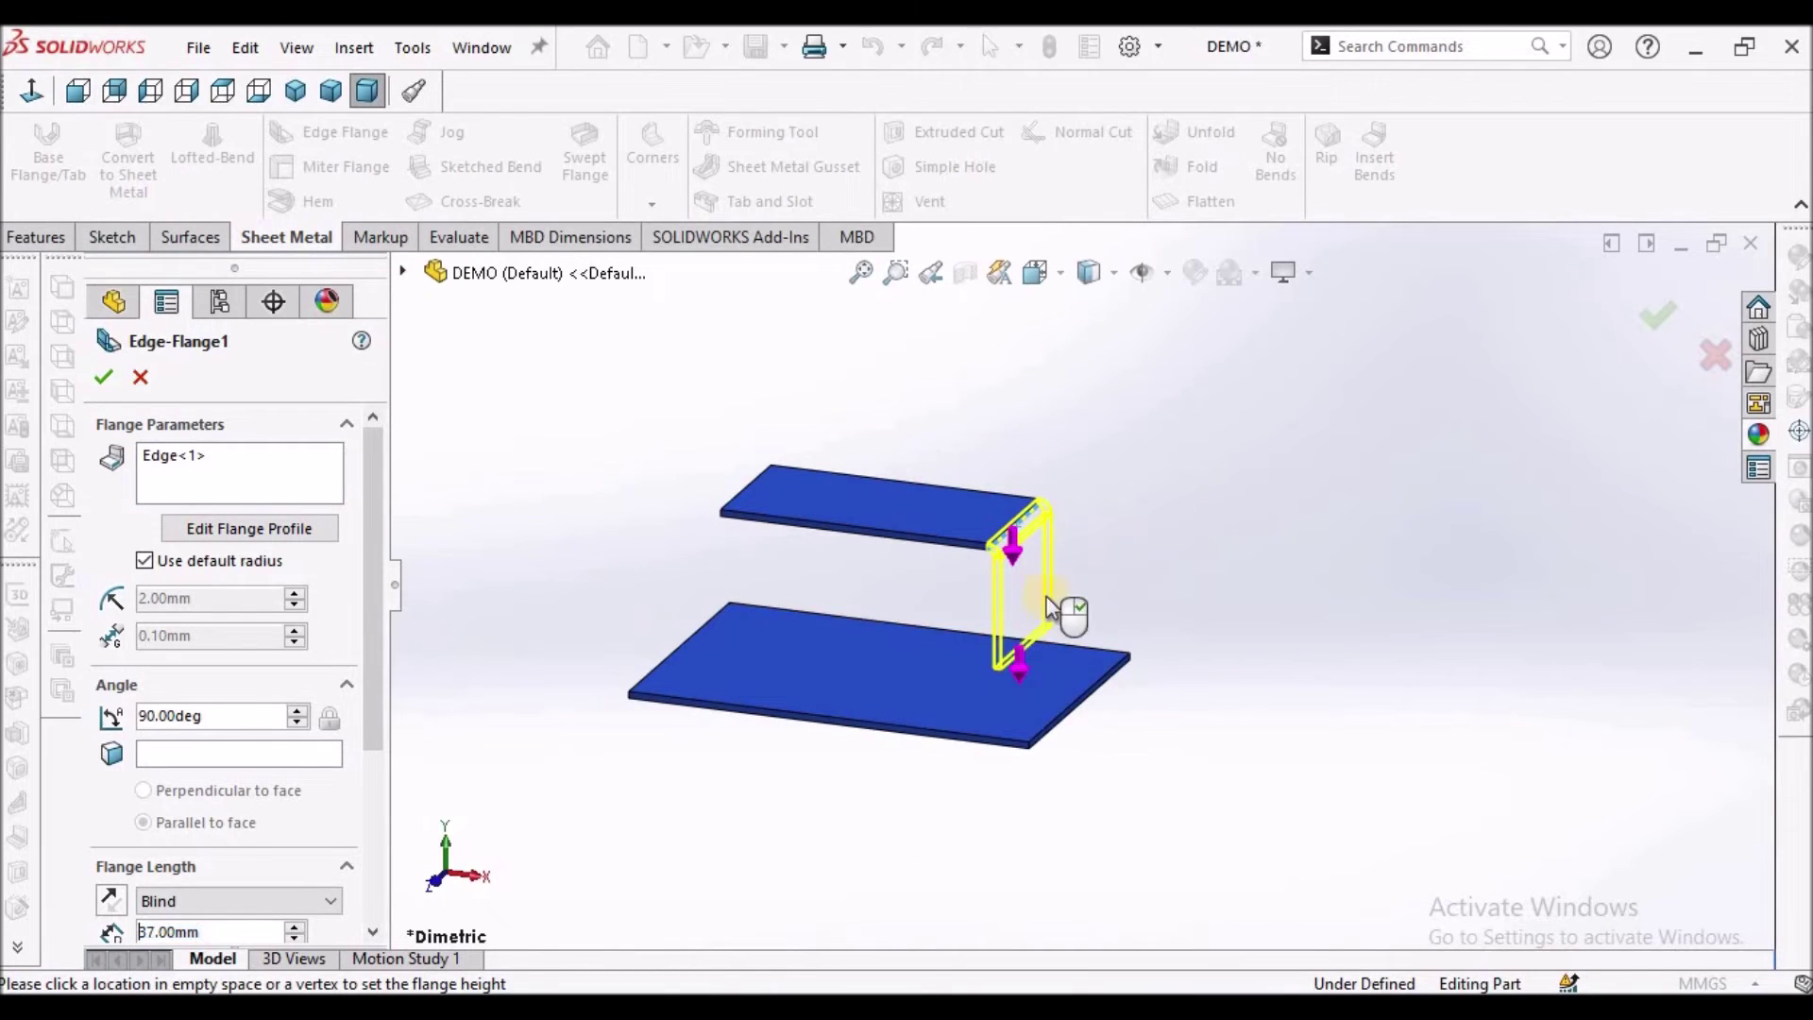
{"action": "left_click", "coordinate": [1021, 729]}
{"action": "left_click_drag", "start_coordinate": [366, 712], "coordinate": [376, 844]}
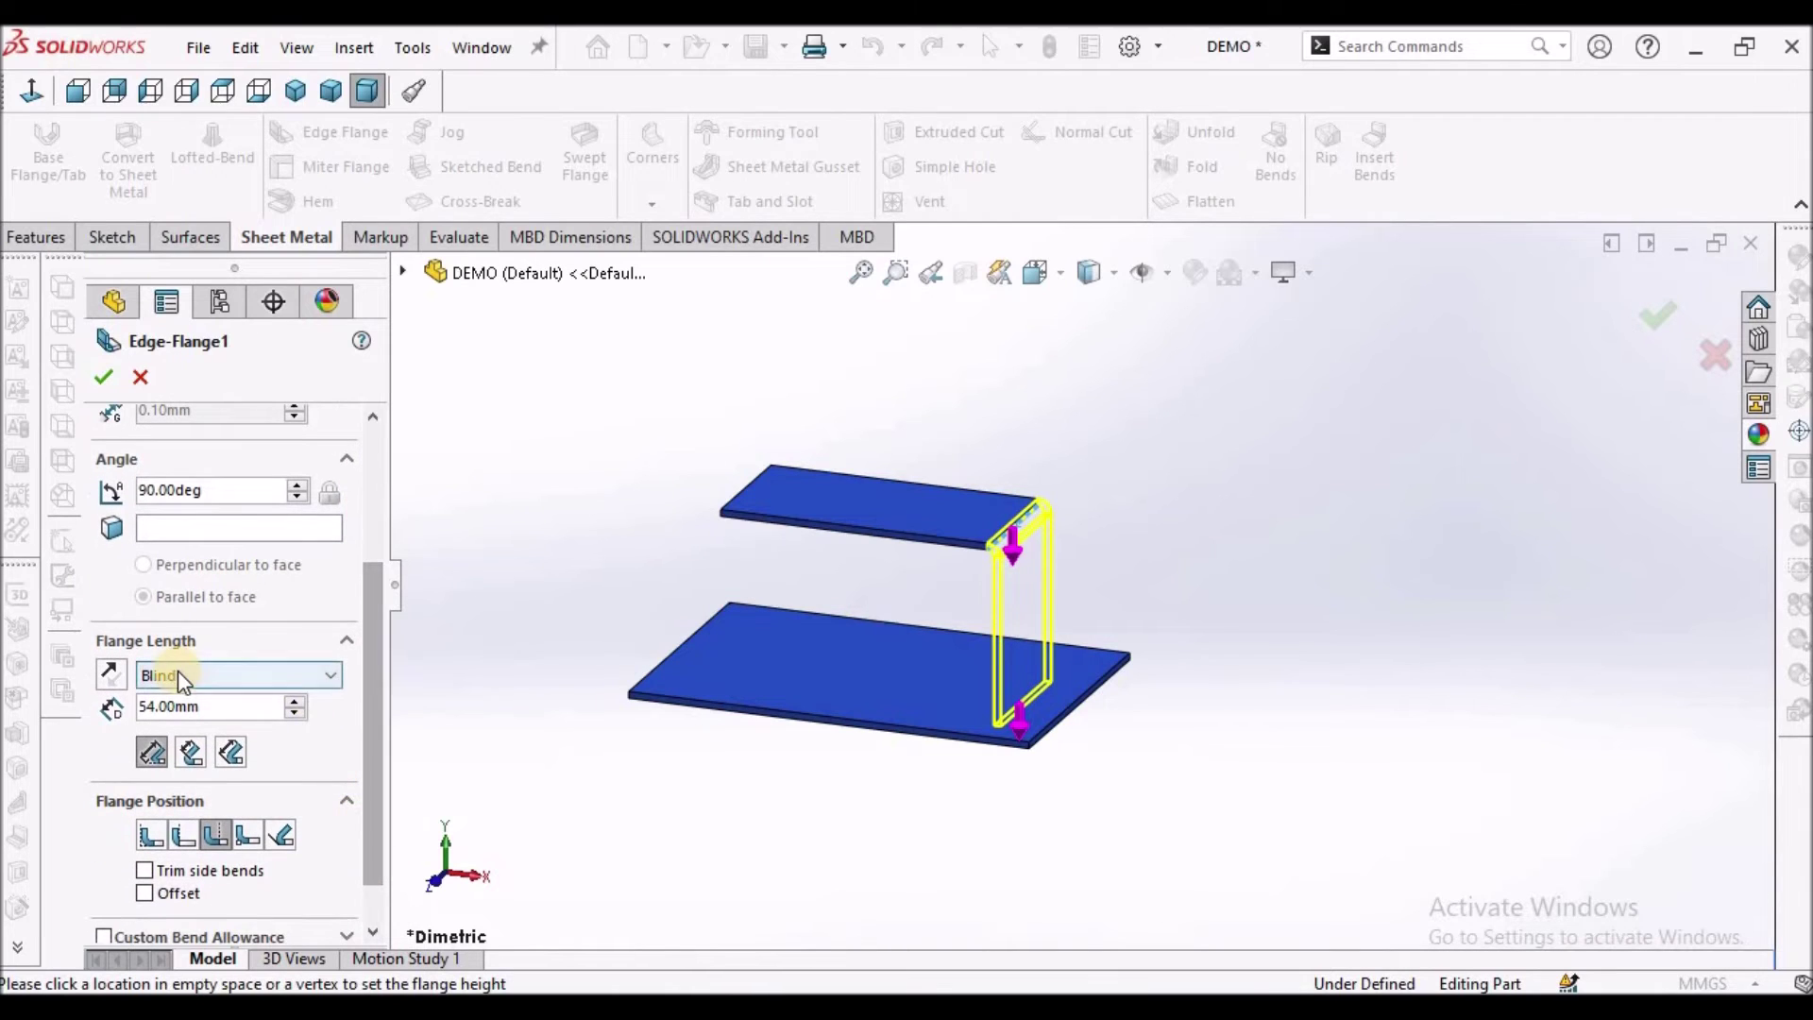
{"action": "left_click", "coordinate": [333, 677]}
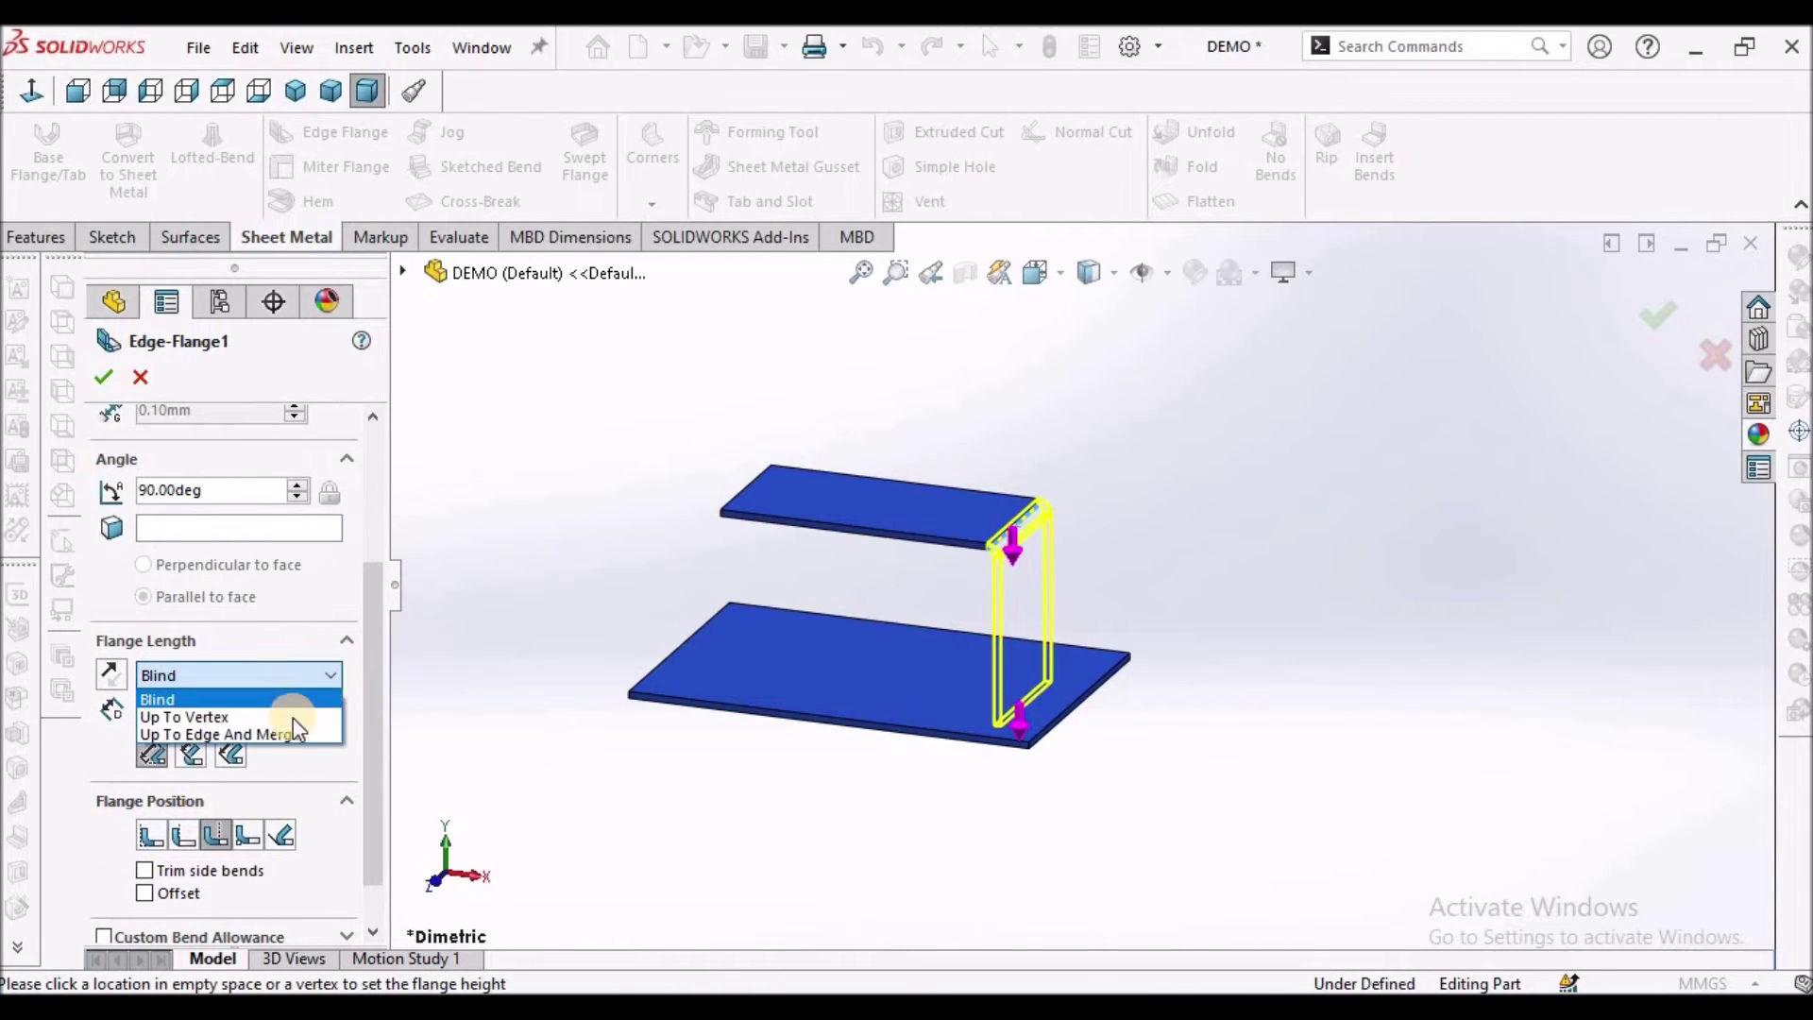
{"action": "left_click", "coordinate": [276, 736]}
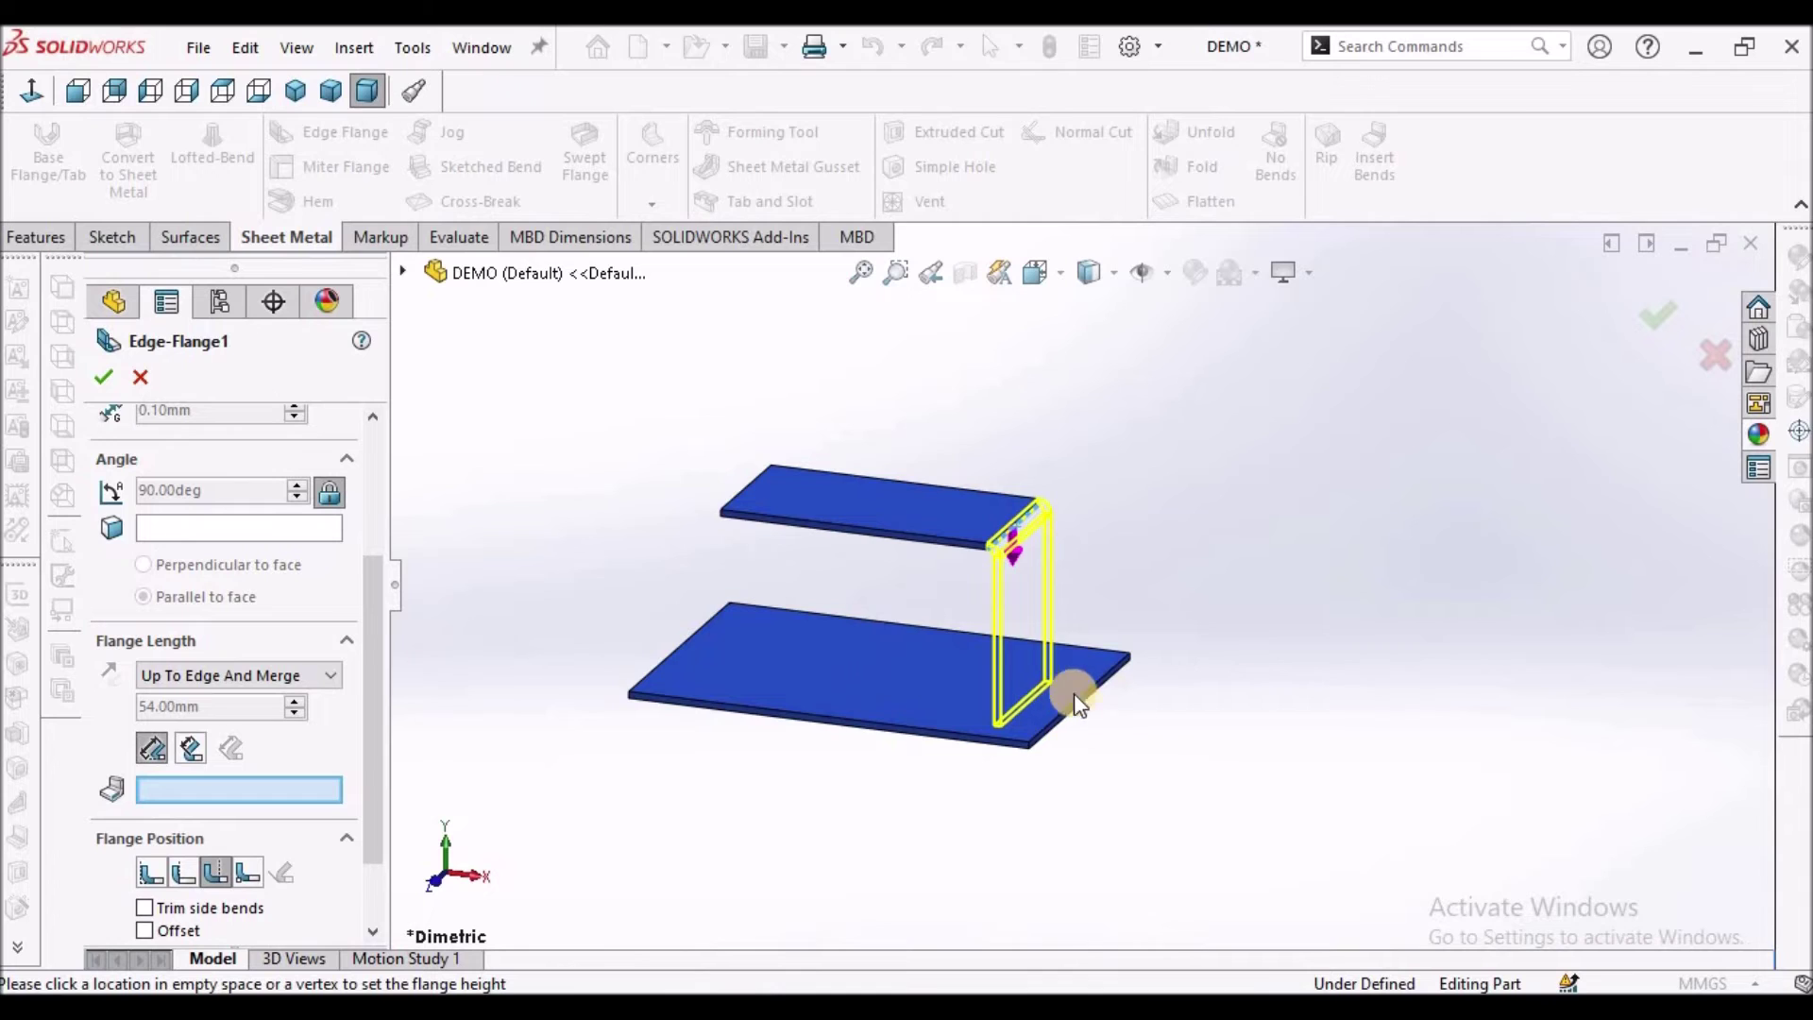
{"action": "scroll", "coordinate": [1095, 707], "scroll_direction": "down", "scroll_amount": 3}
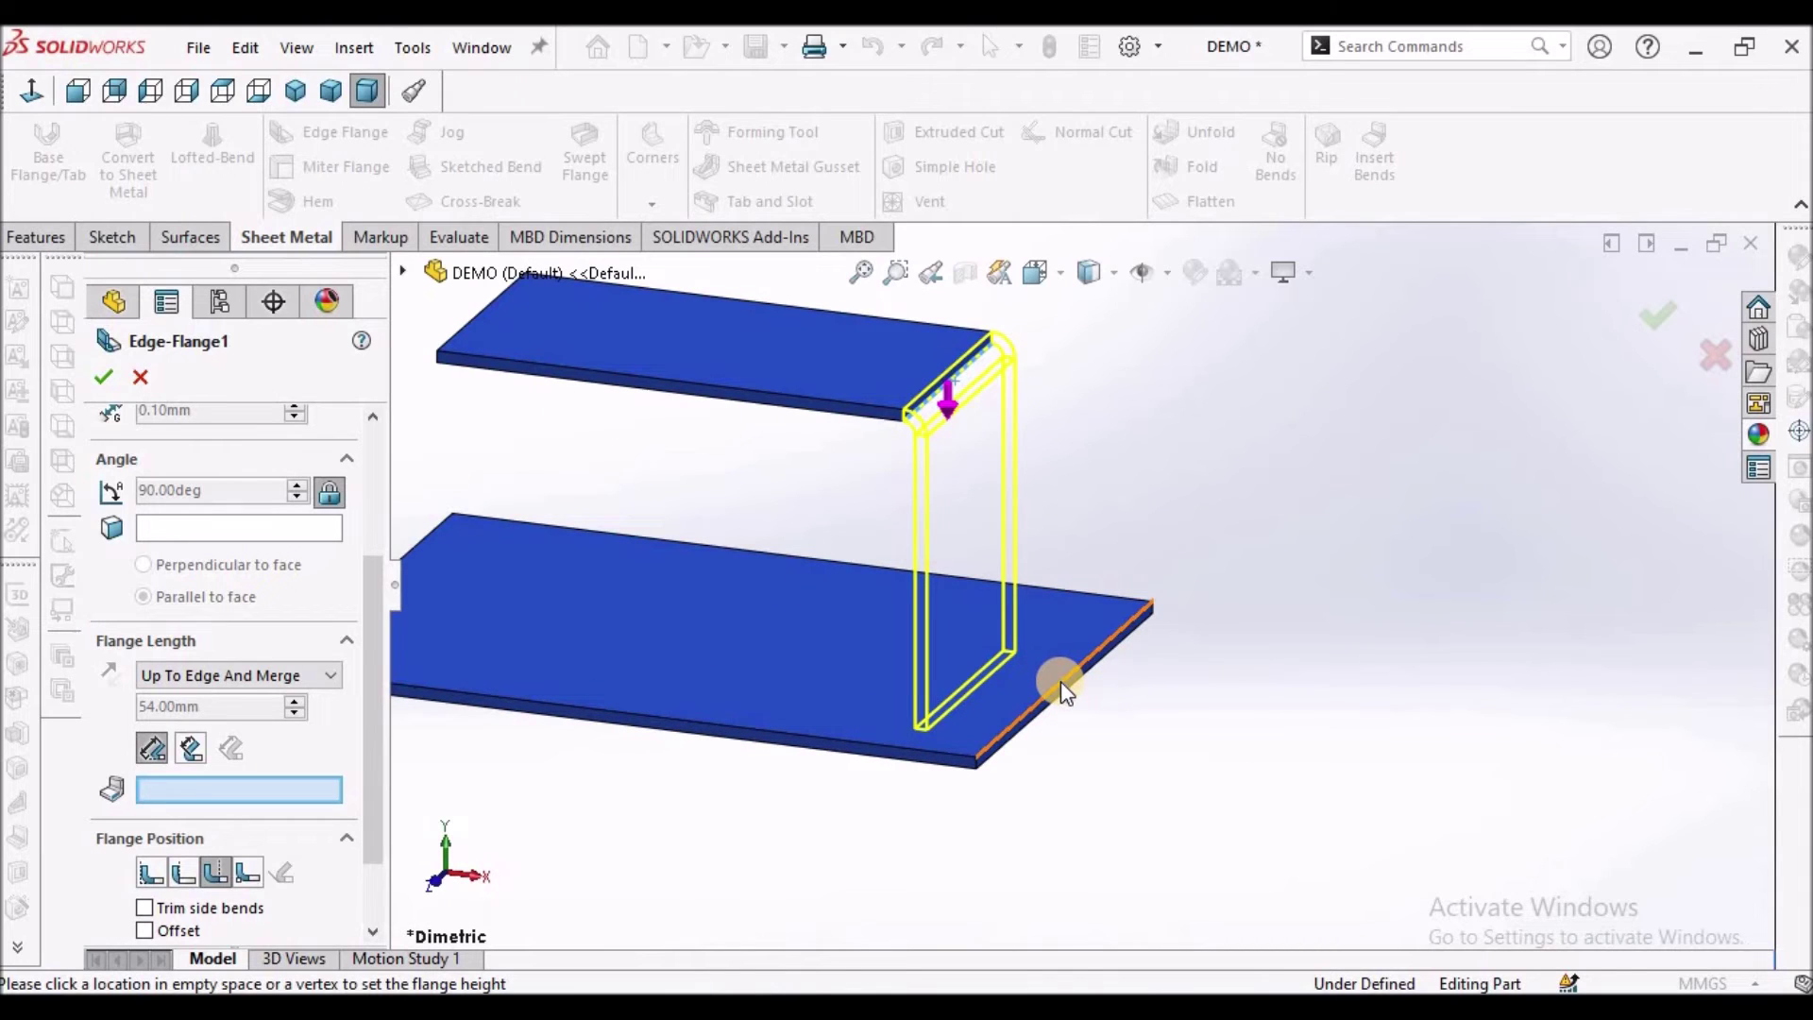
{"action": "left_click", "coordinate": [1061, 682]}
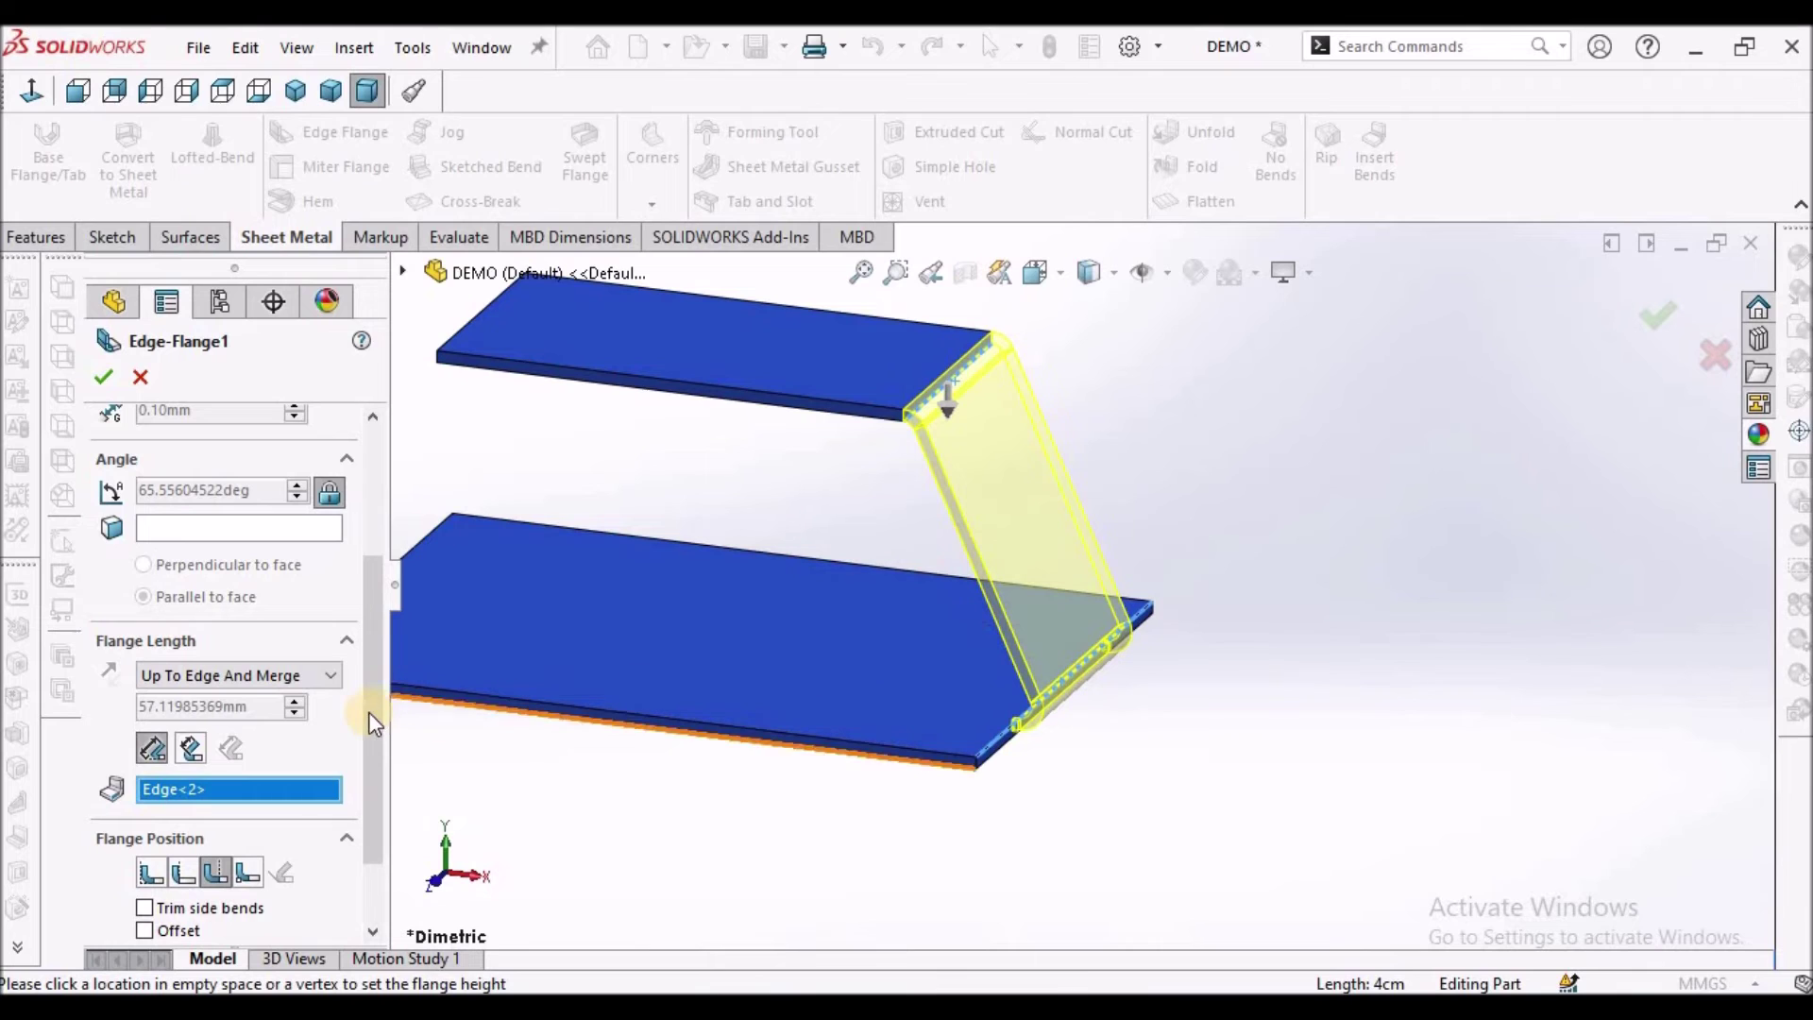
Step: Try Material Inside, then set Bend Outside and accept Edge-Flange1, viewed in Dimetric
{"action": "scroll", "coordinate": [368, 755], "scroll_direction": "down", "scroll_amount": 3}
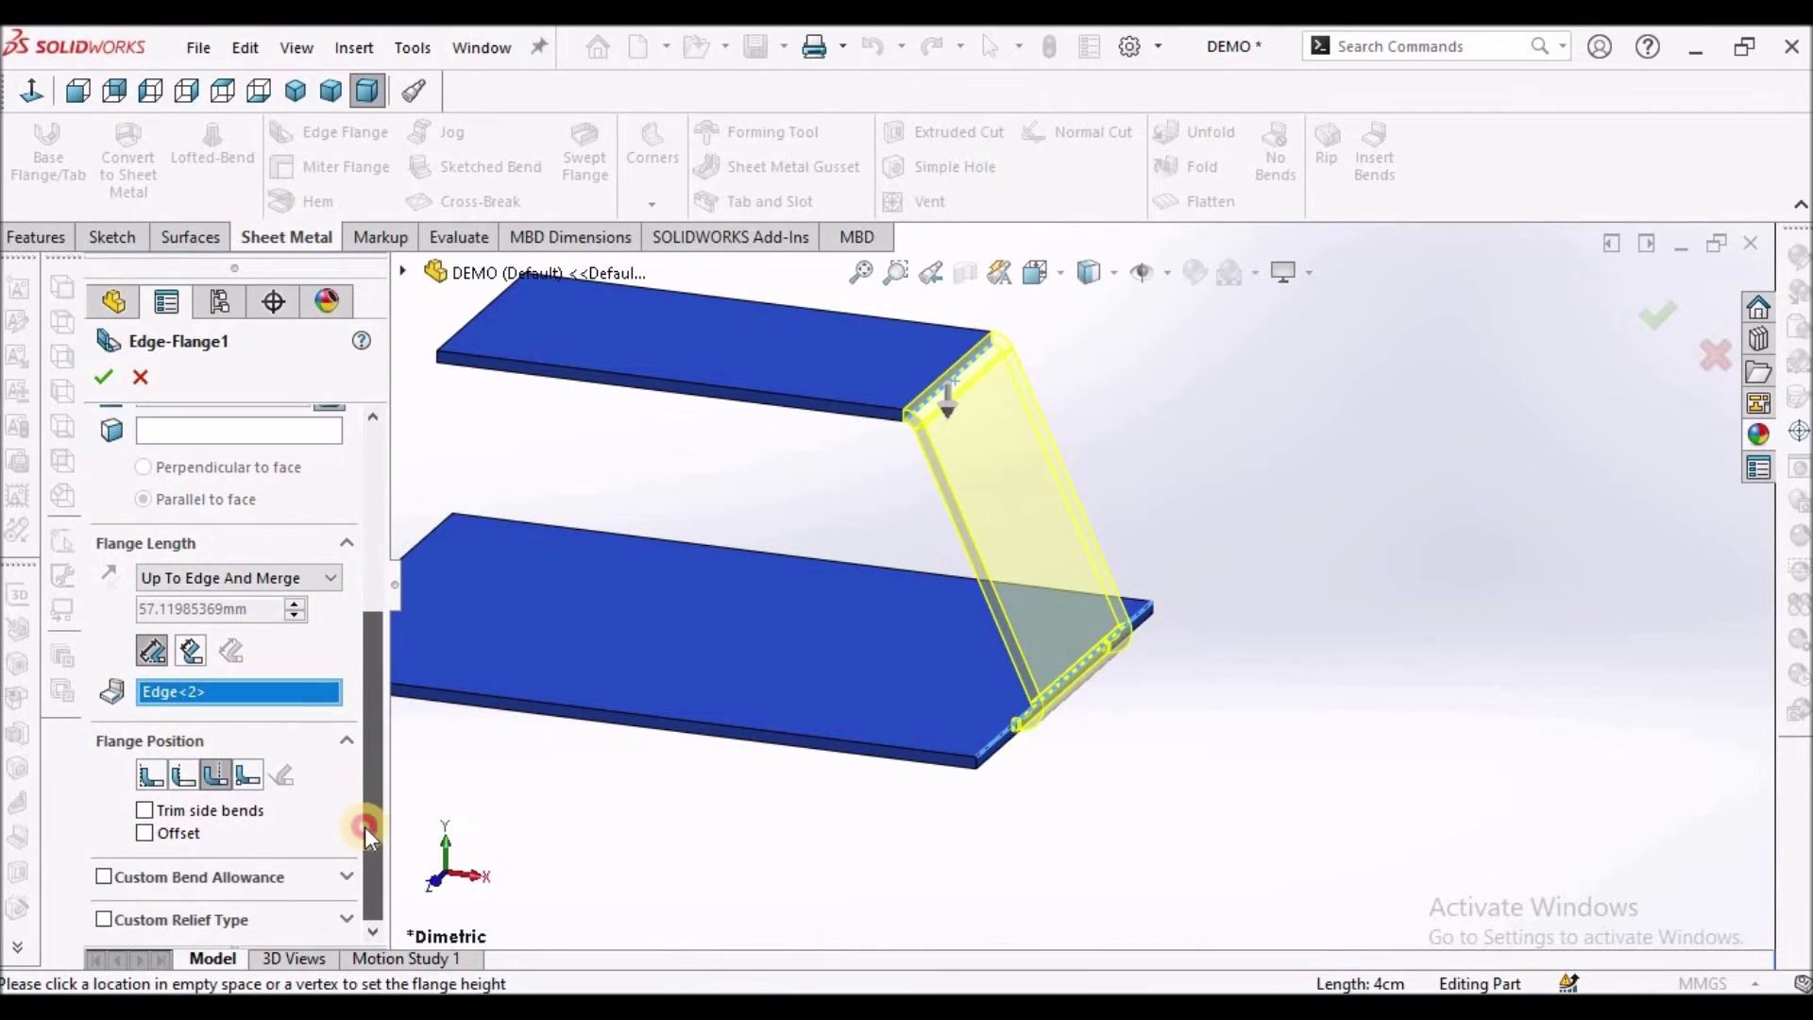
{"action": "left_click", "coordinate": [151, 774]}
{"action": "scroll", "coordinate": [973, 708], "scroll_direction": "down", "scroll_amount": 3}
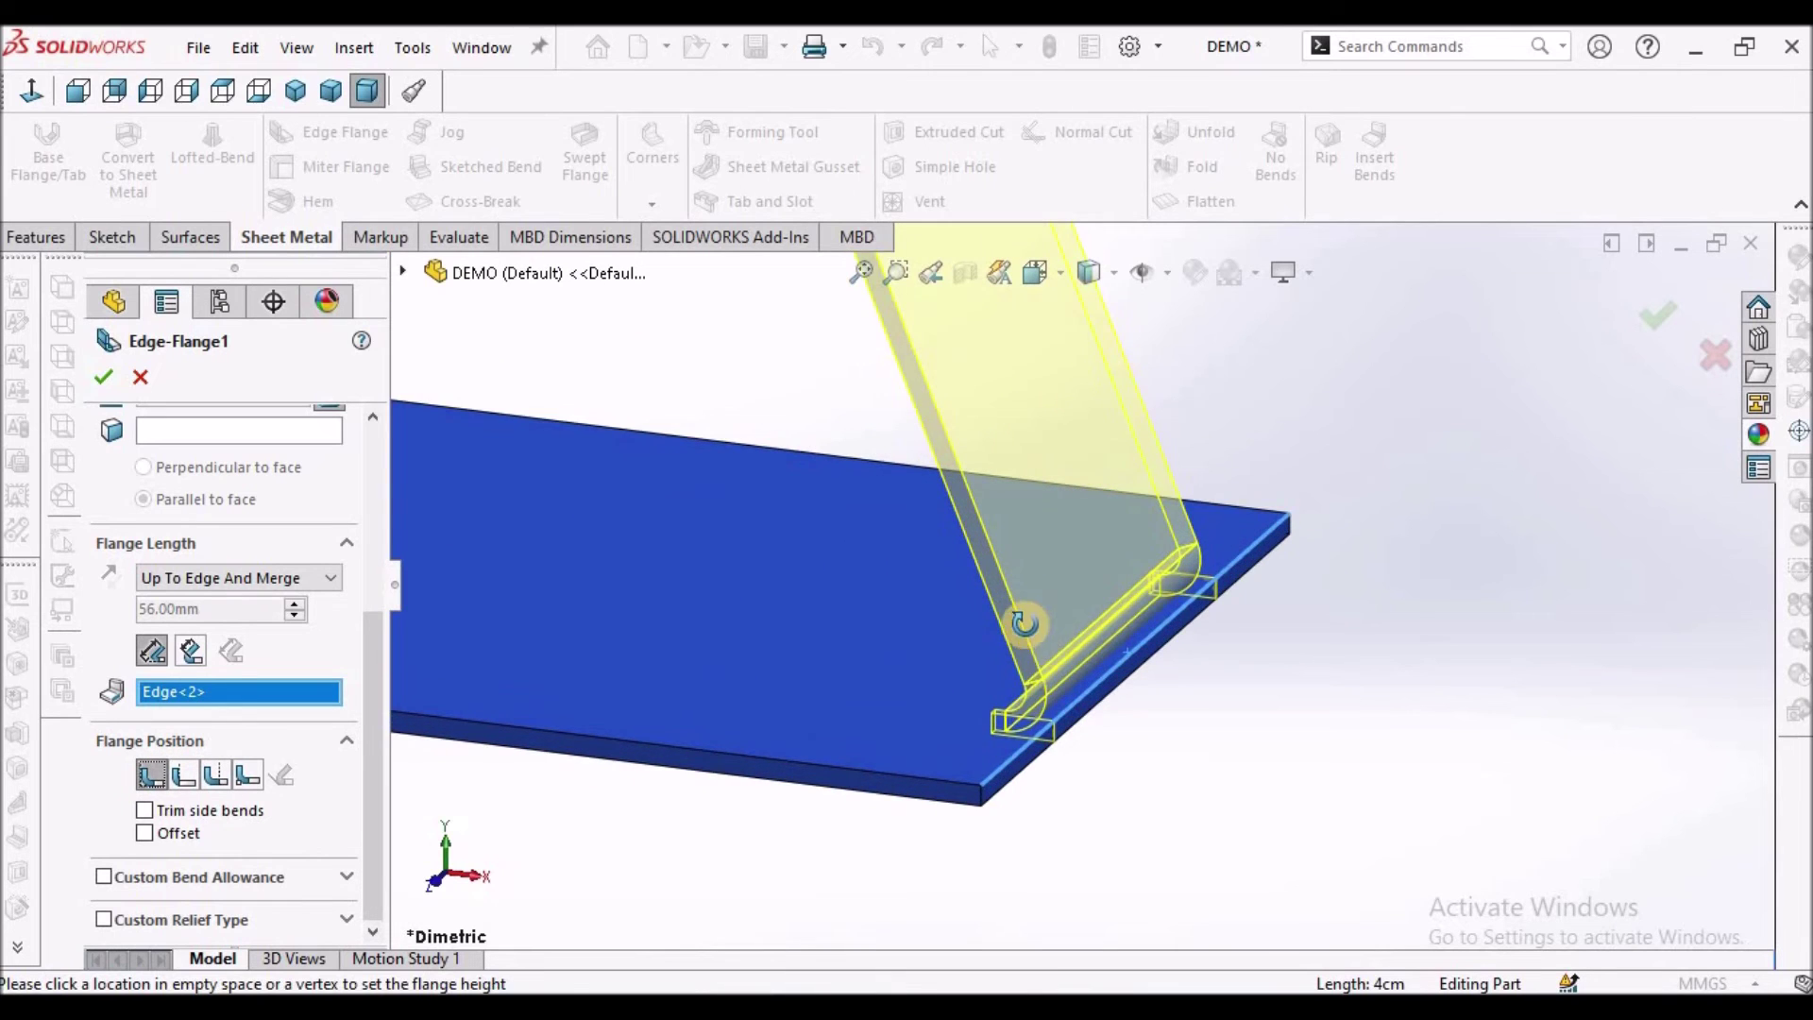
{"action": "middle_click_drag", "start_coordinate": [1024, 623], "coordinate": [1141, 731]}
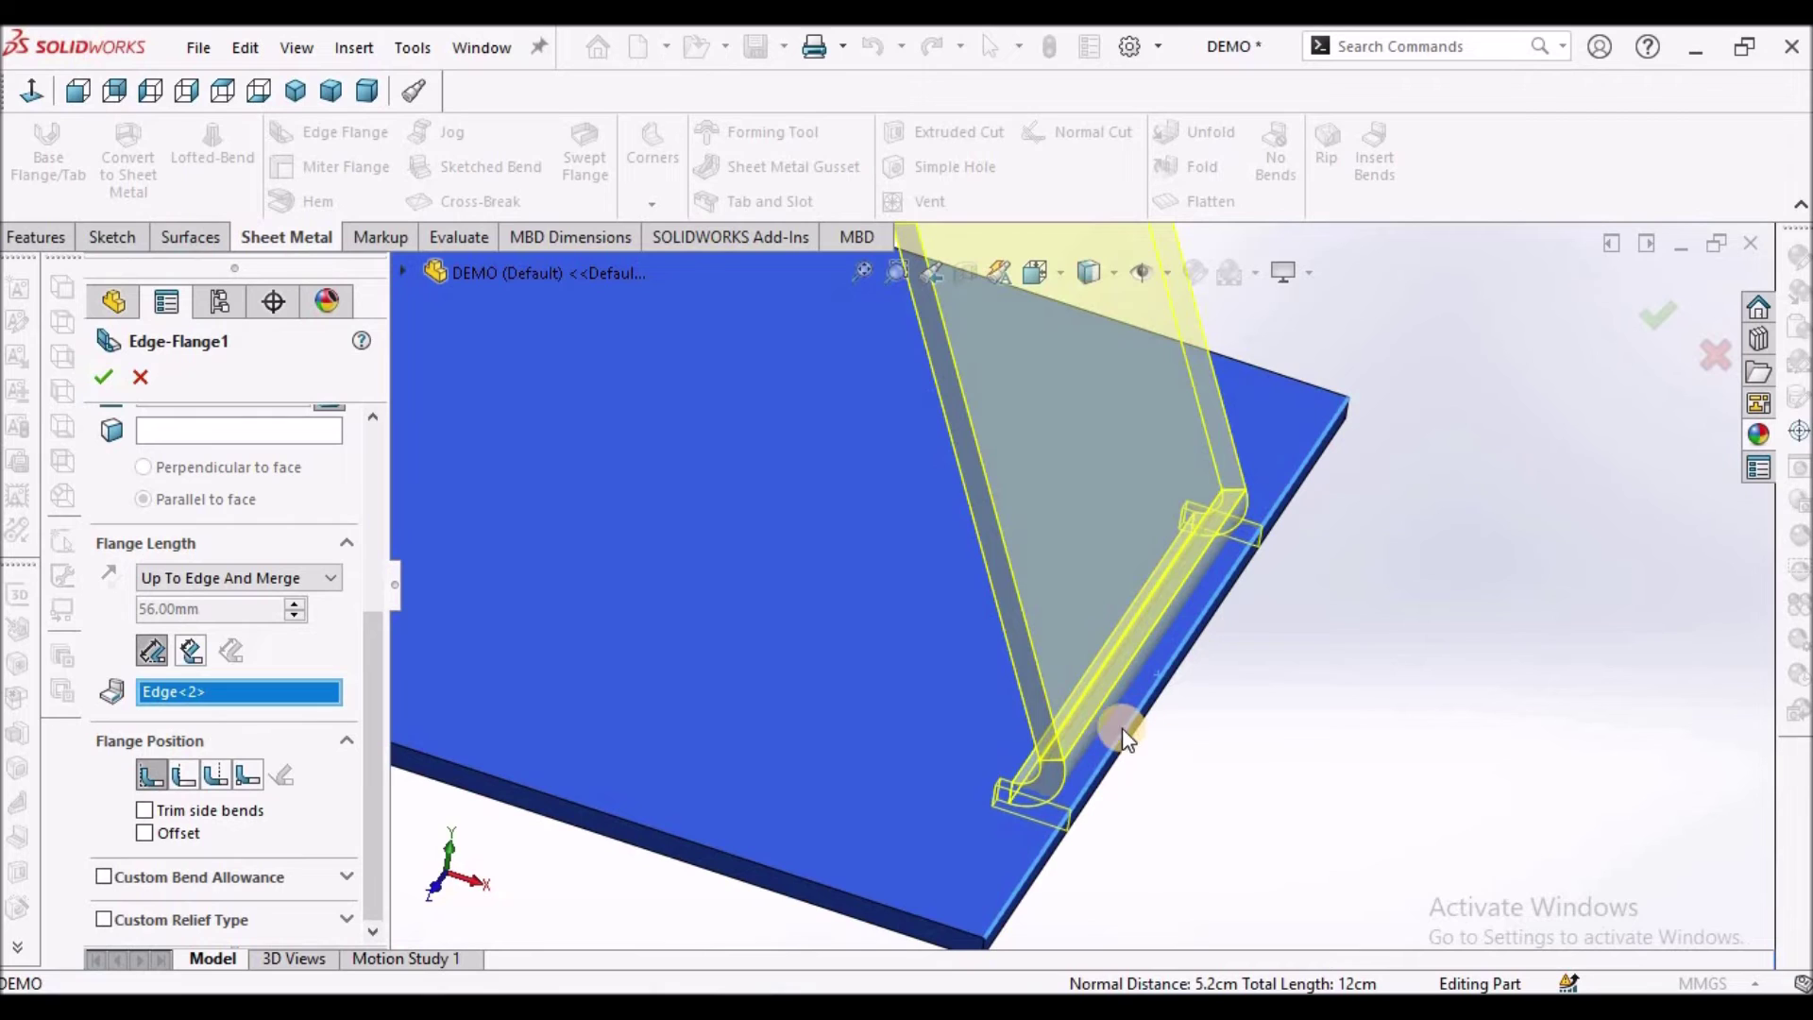
{"action": "left_click", "coordinate": [217, 778]}
{"action": "middle_click_drag", "start_coordinate": [1262, 758], "coordinate": [1190, 689]}
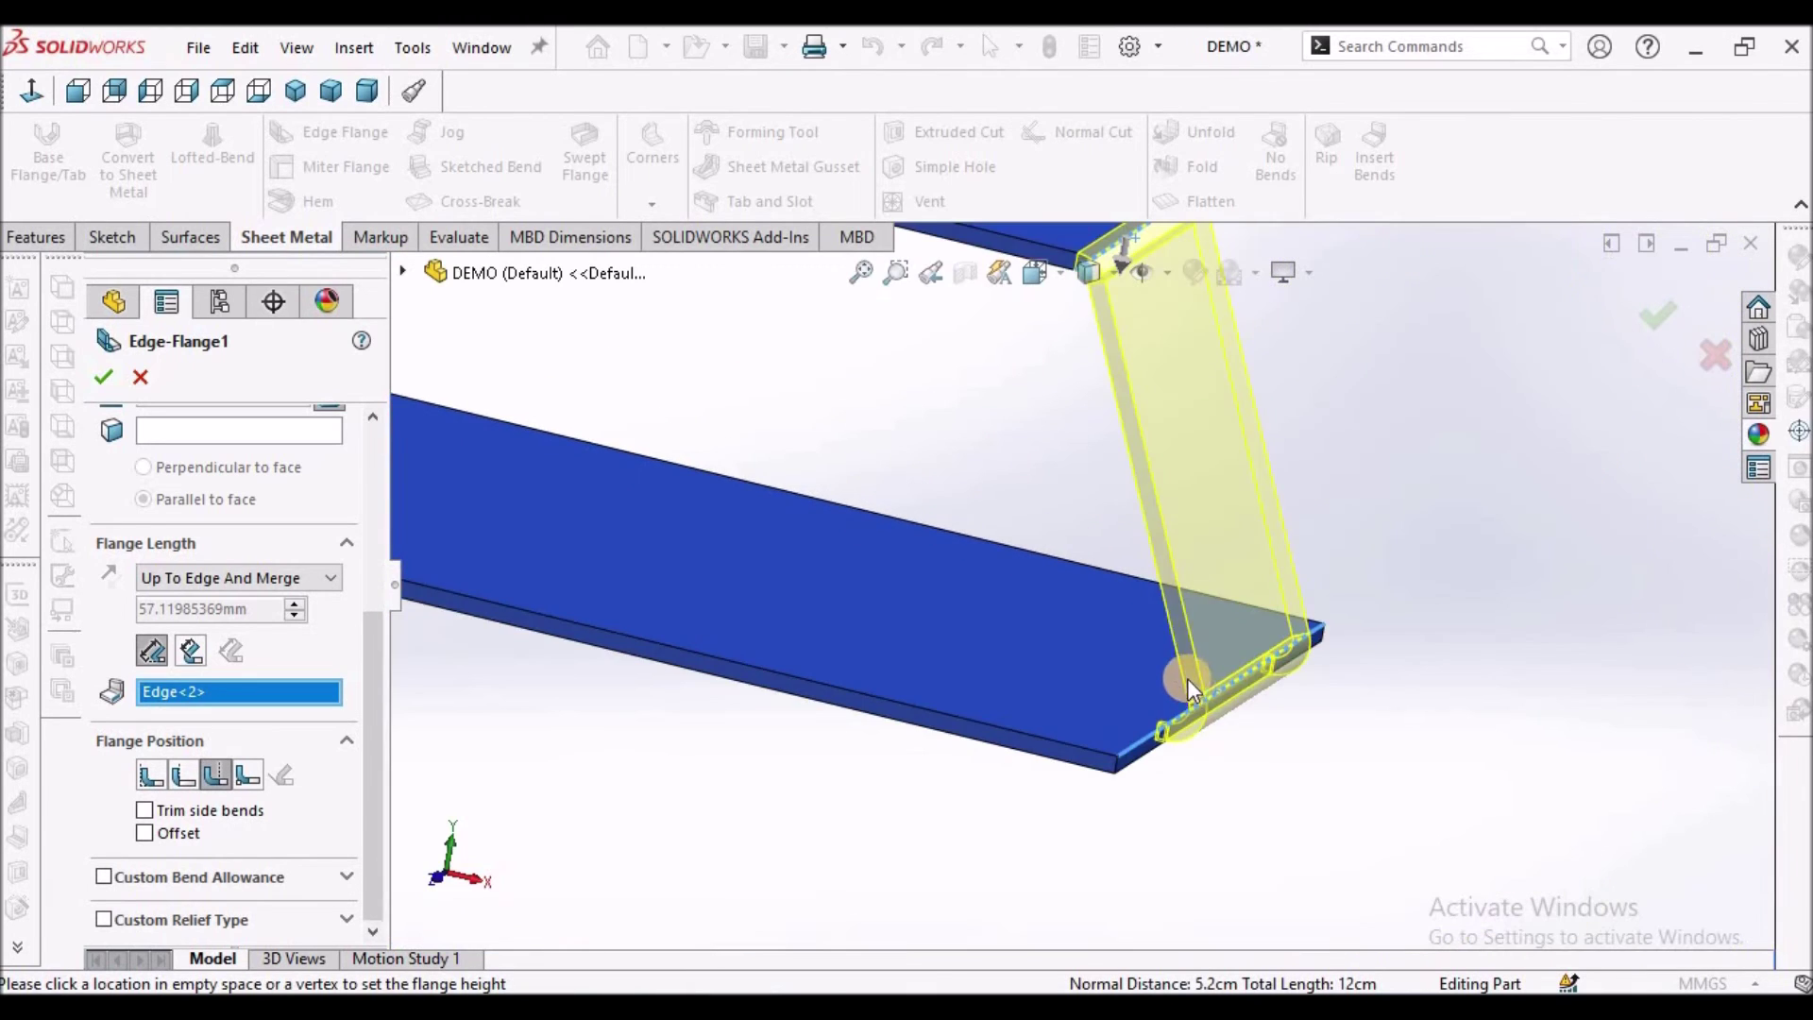
{"action": "scroll", "coordinate": [1189, 689], "scroll_direction": "up", "scroll_amount": 3}
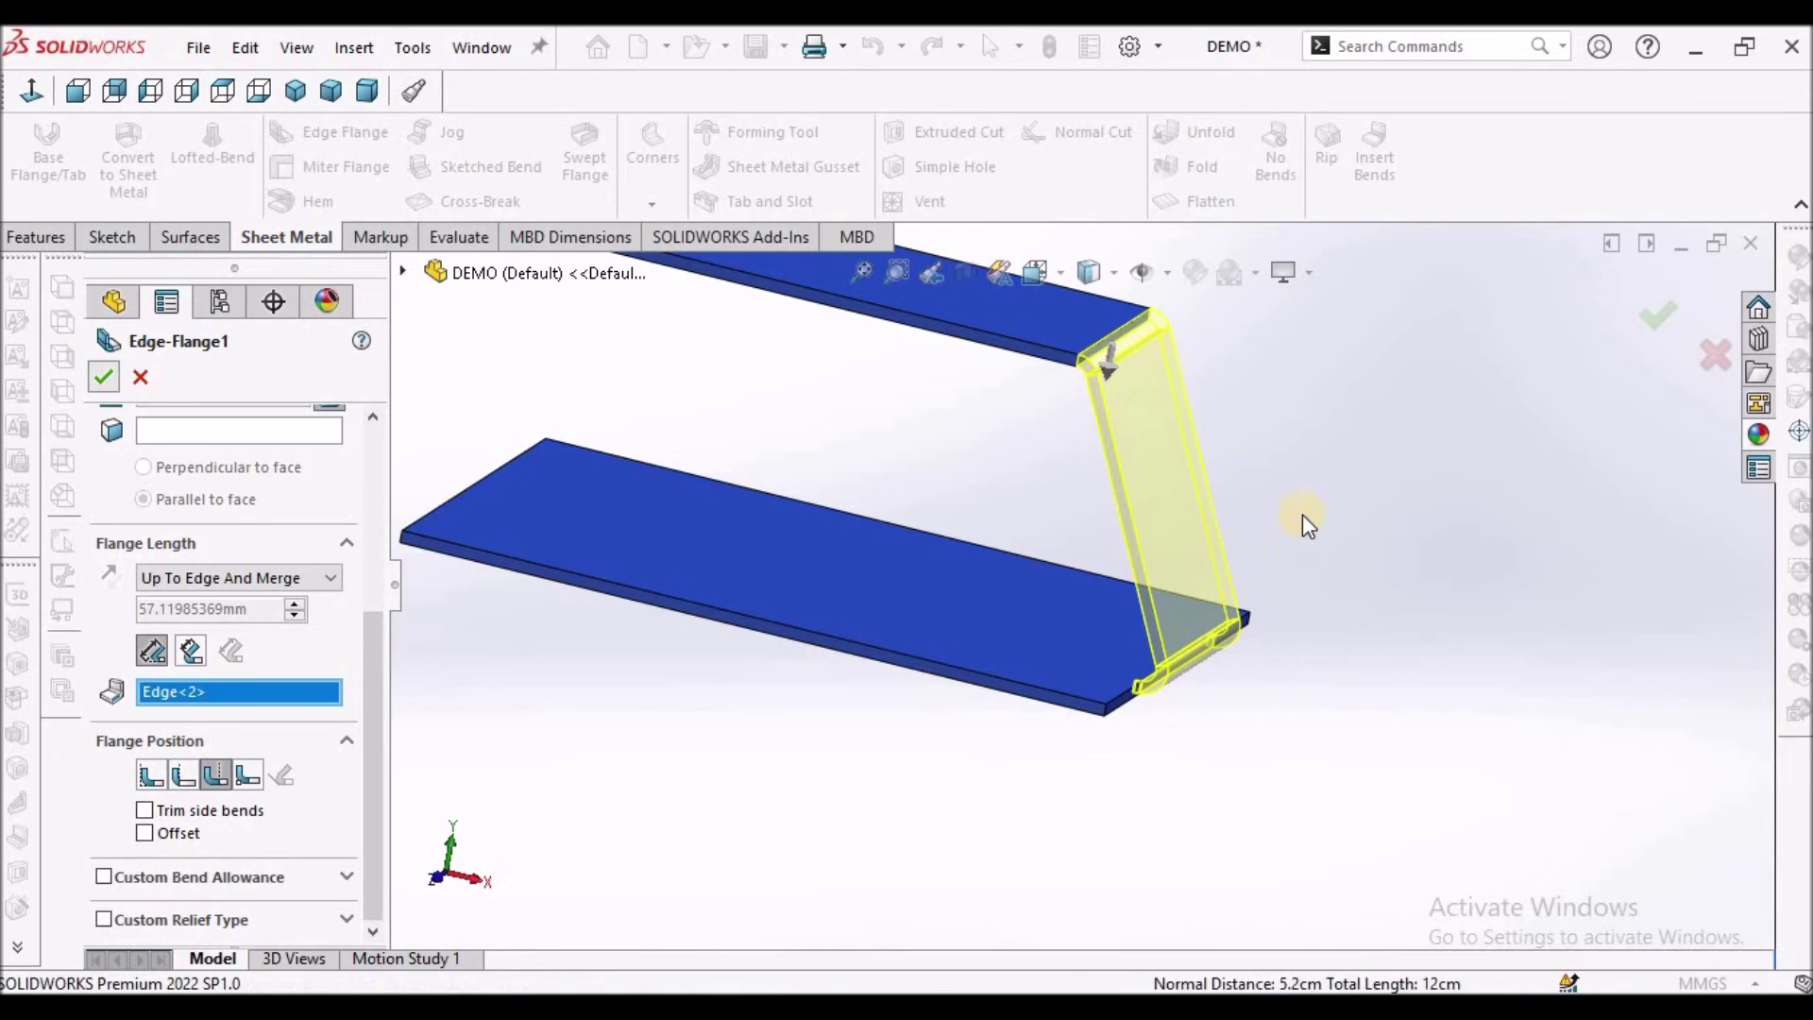
{"action": "key", "text": "Return"}
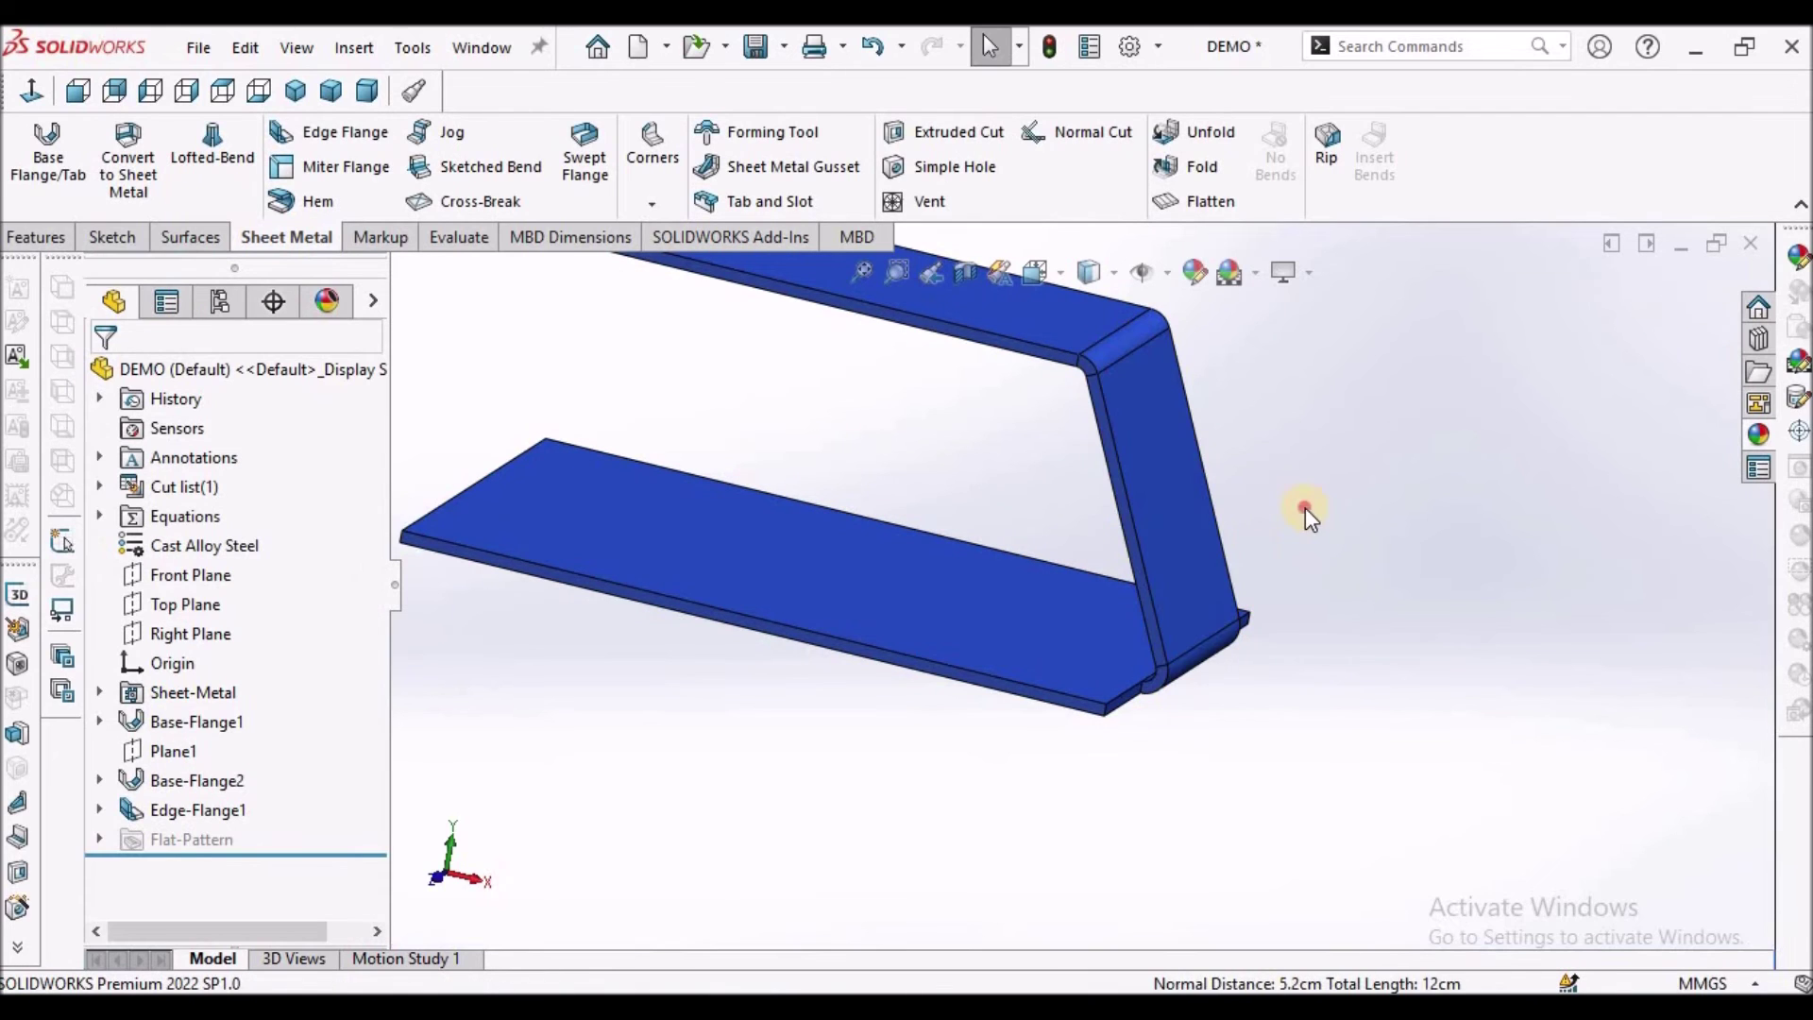
{"action": "left_click", "coordinate": [958, 272]}
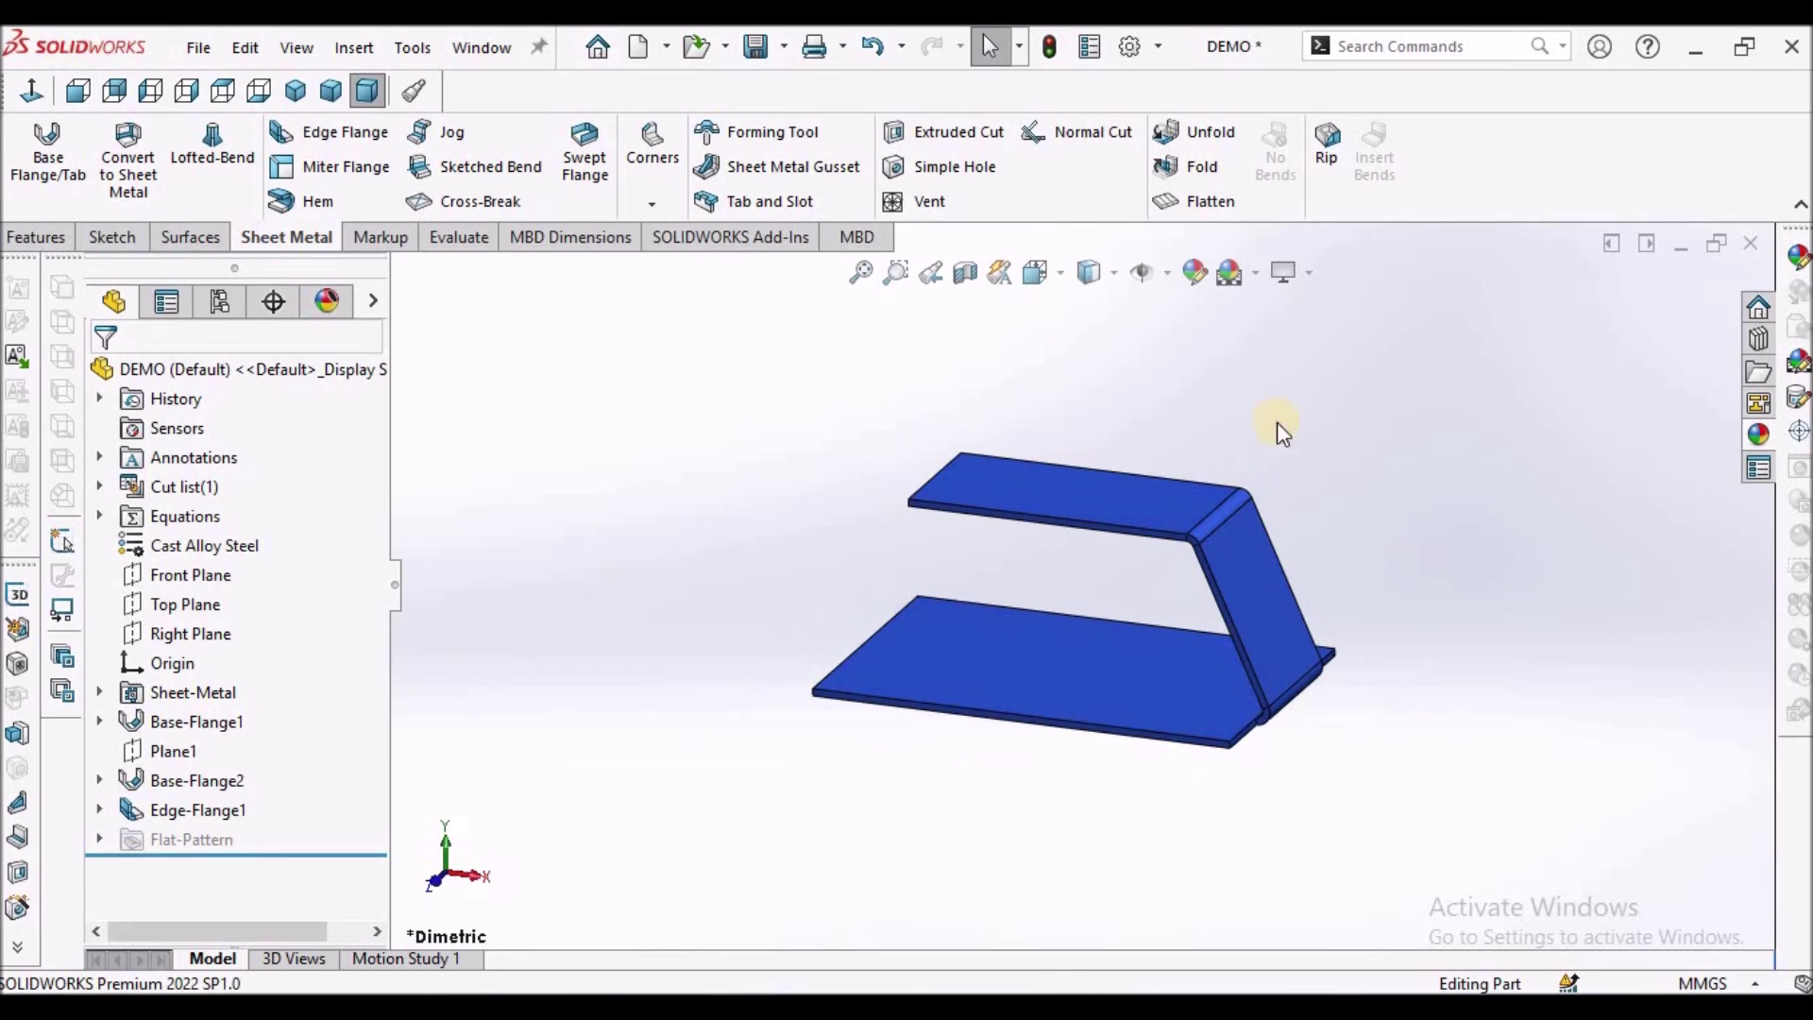
{"action": "left_click", "coordinate": [1217, 195]}
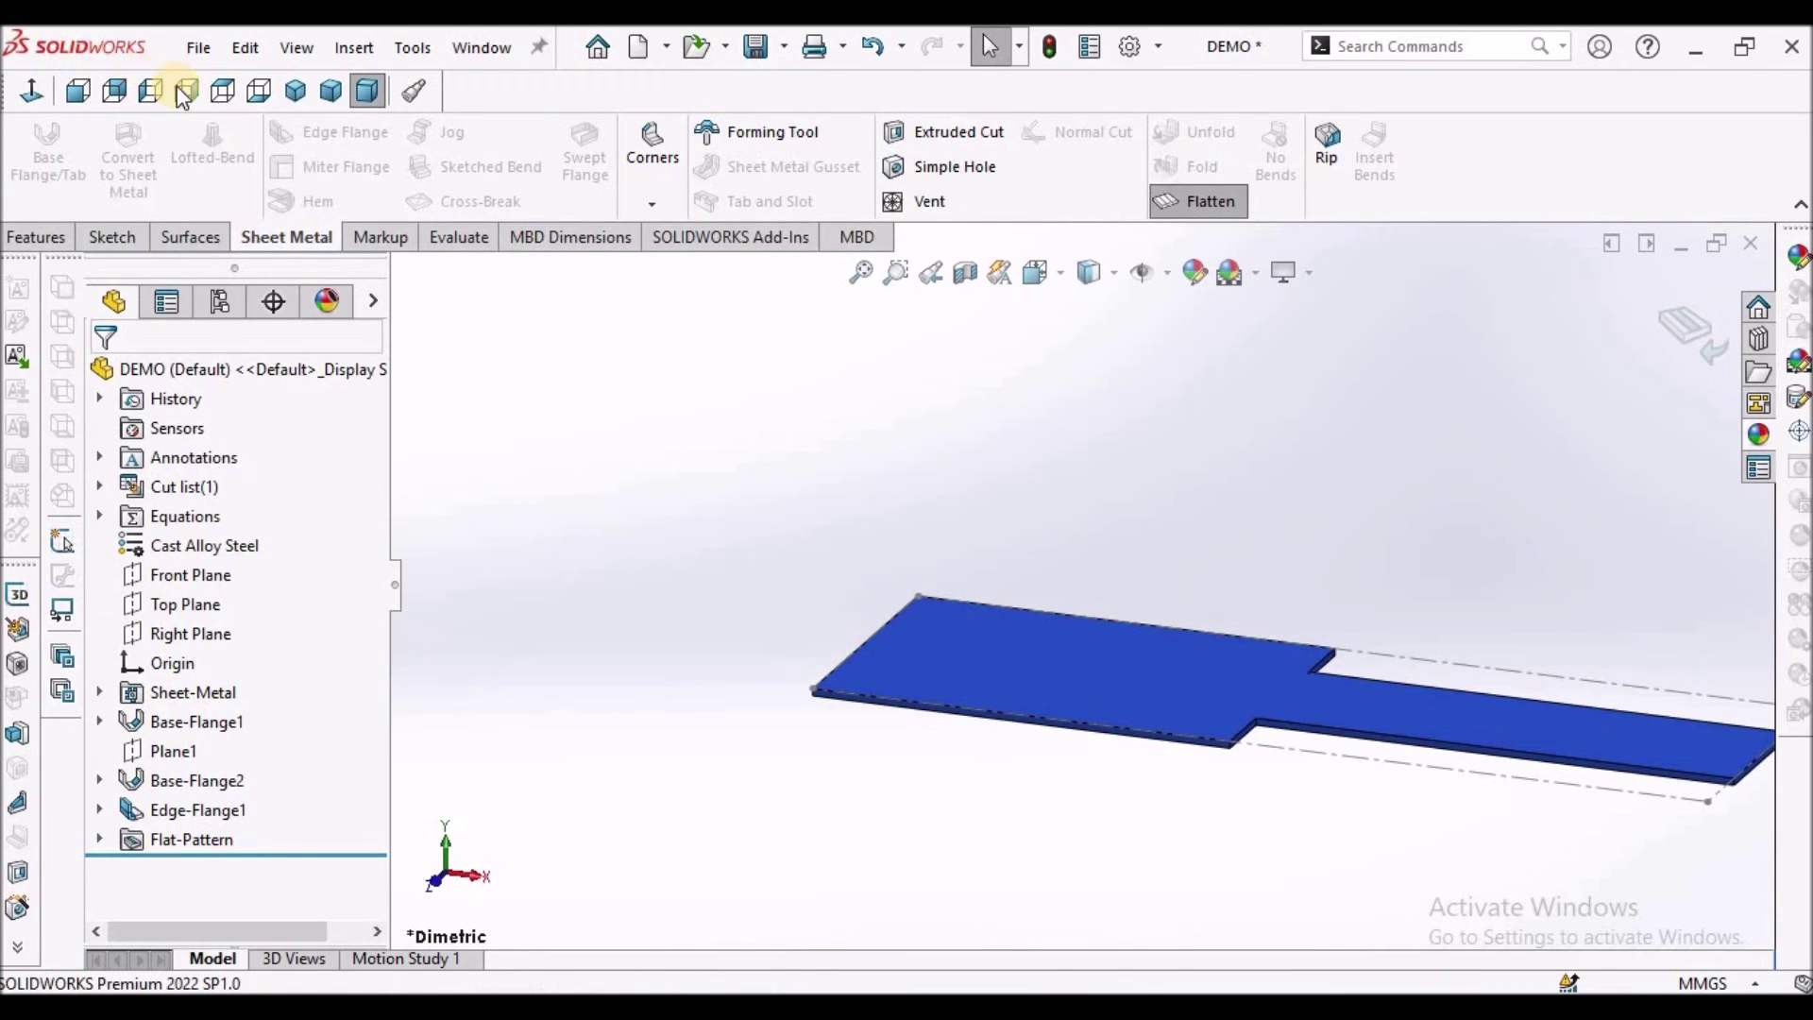
{"action": "left_click", "coordinate": [222, 90]}
{"action": "middle_click", "coordinate": [1133, 767]}
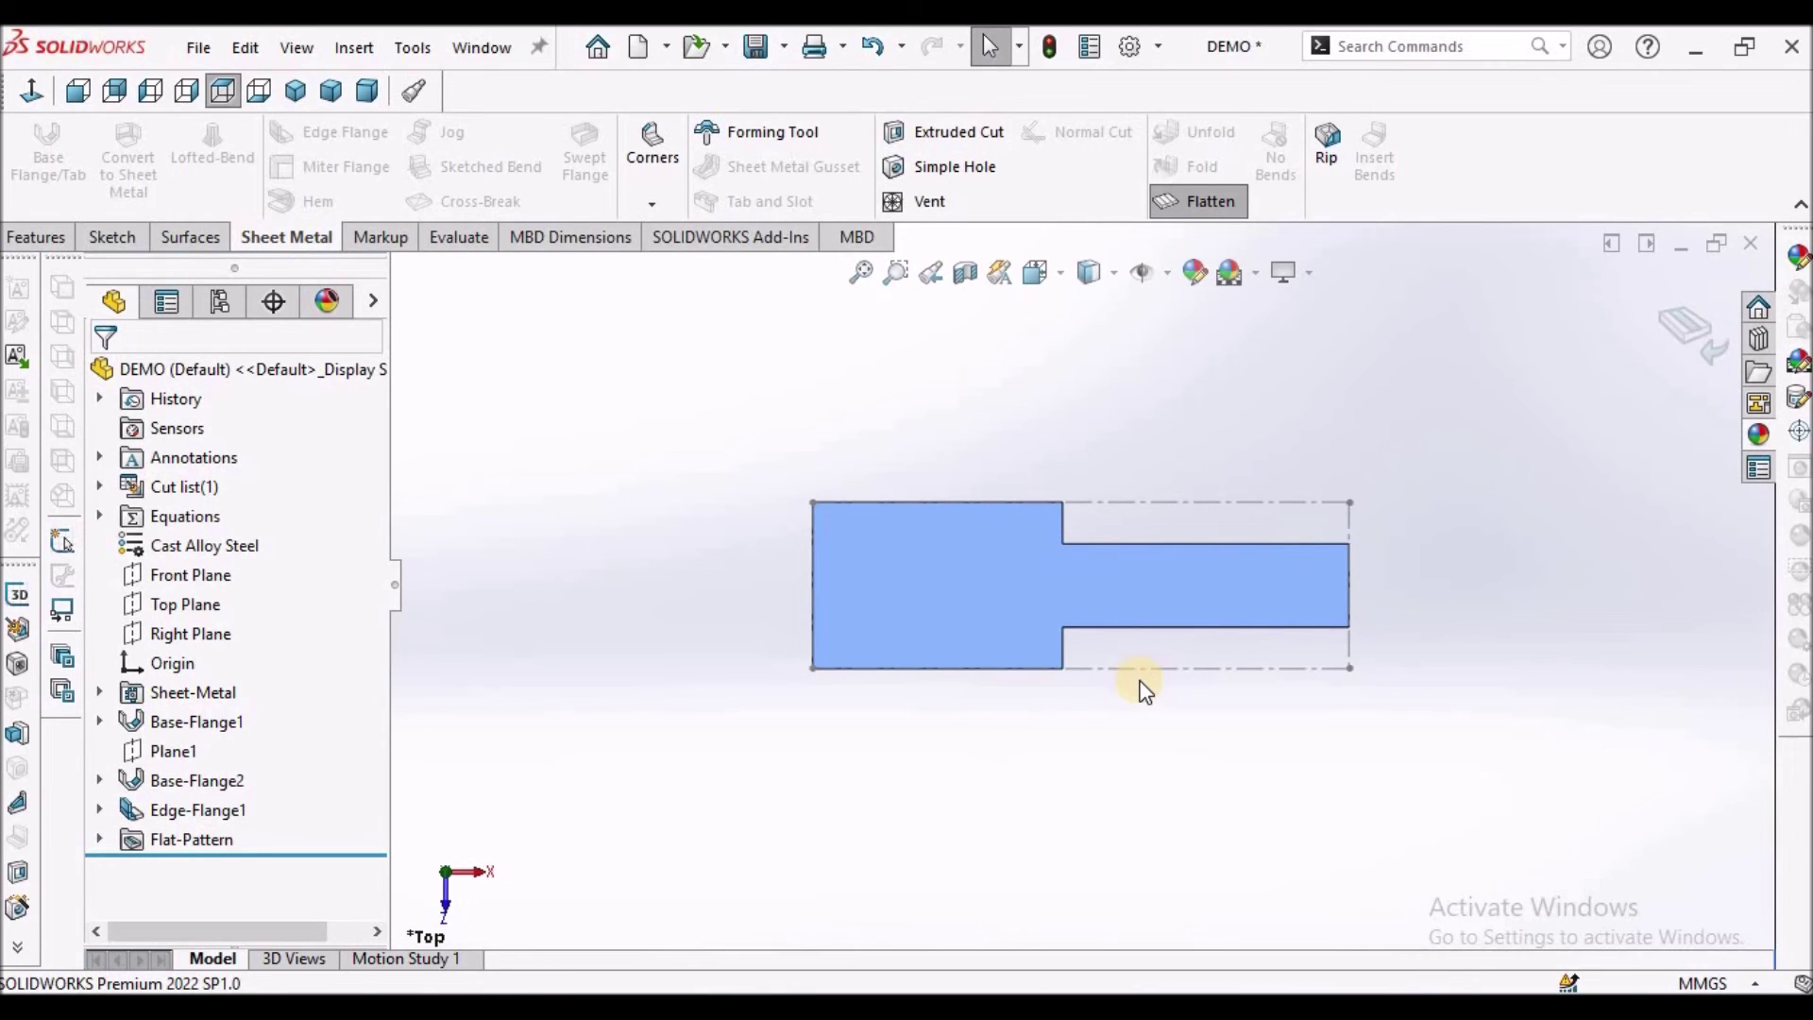
{"action": "left_click", "coordinate": [1232, 210]}
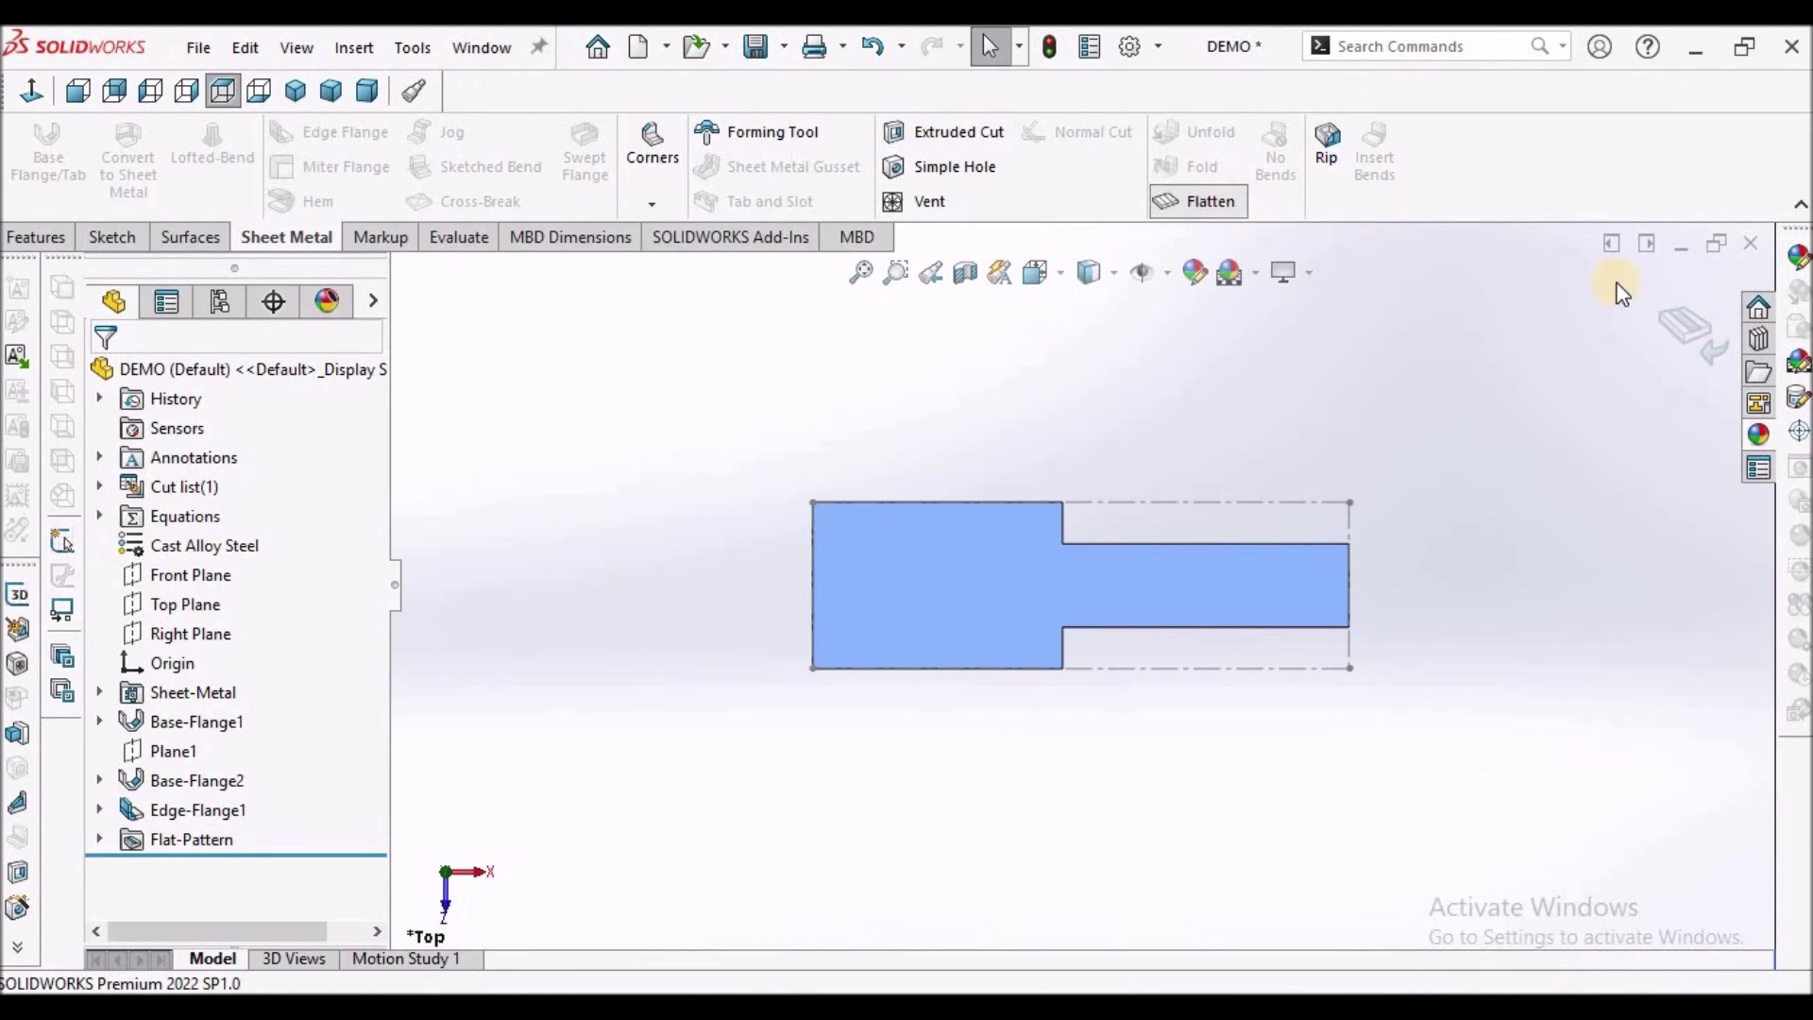
{"action": "left_click", "coordinate": [368, 91]}
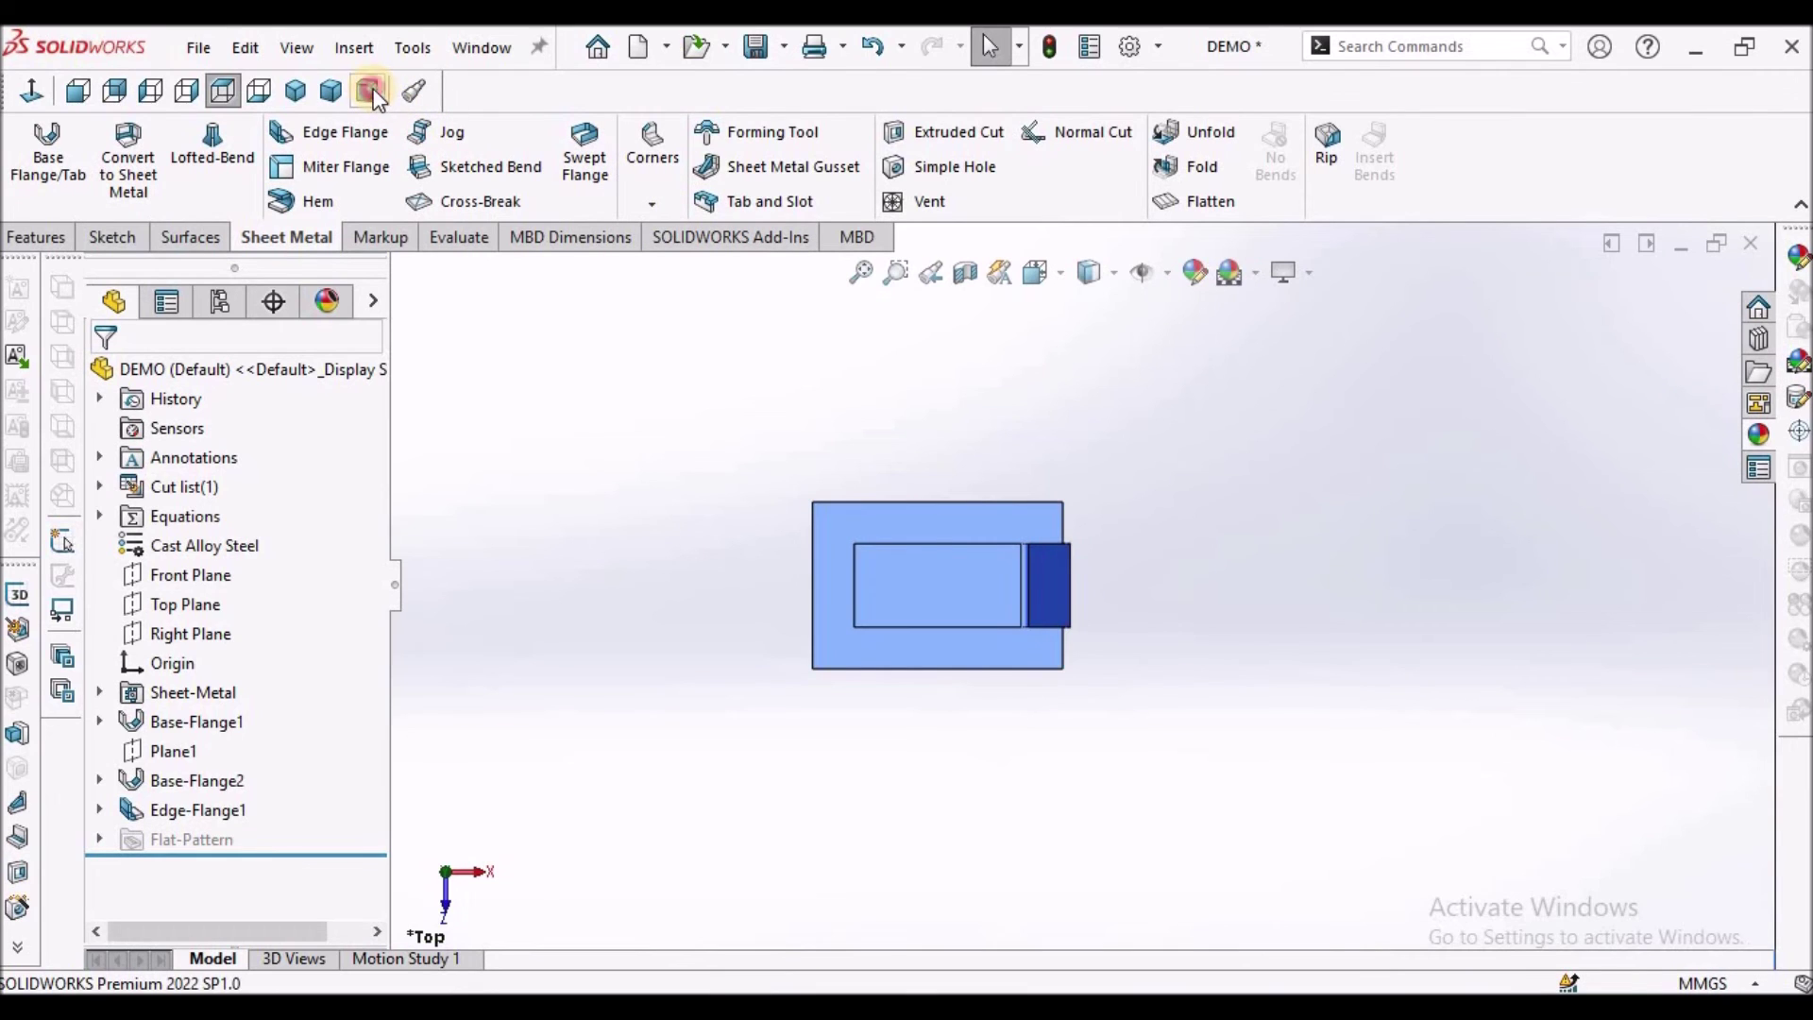
{"action": "key", "text": "f"}
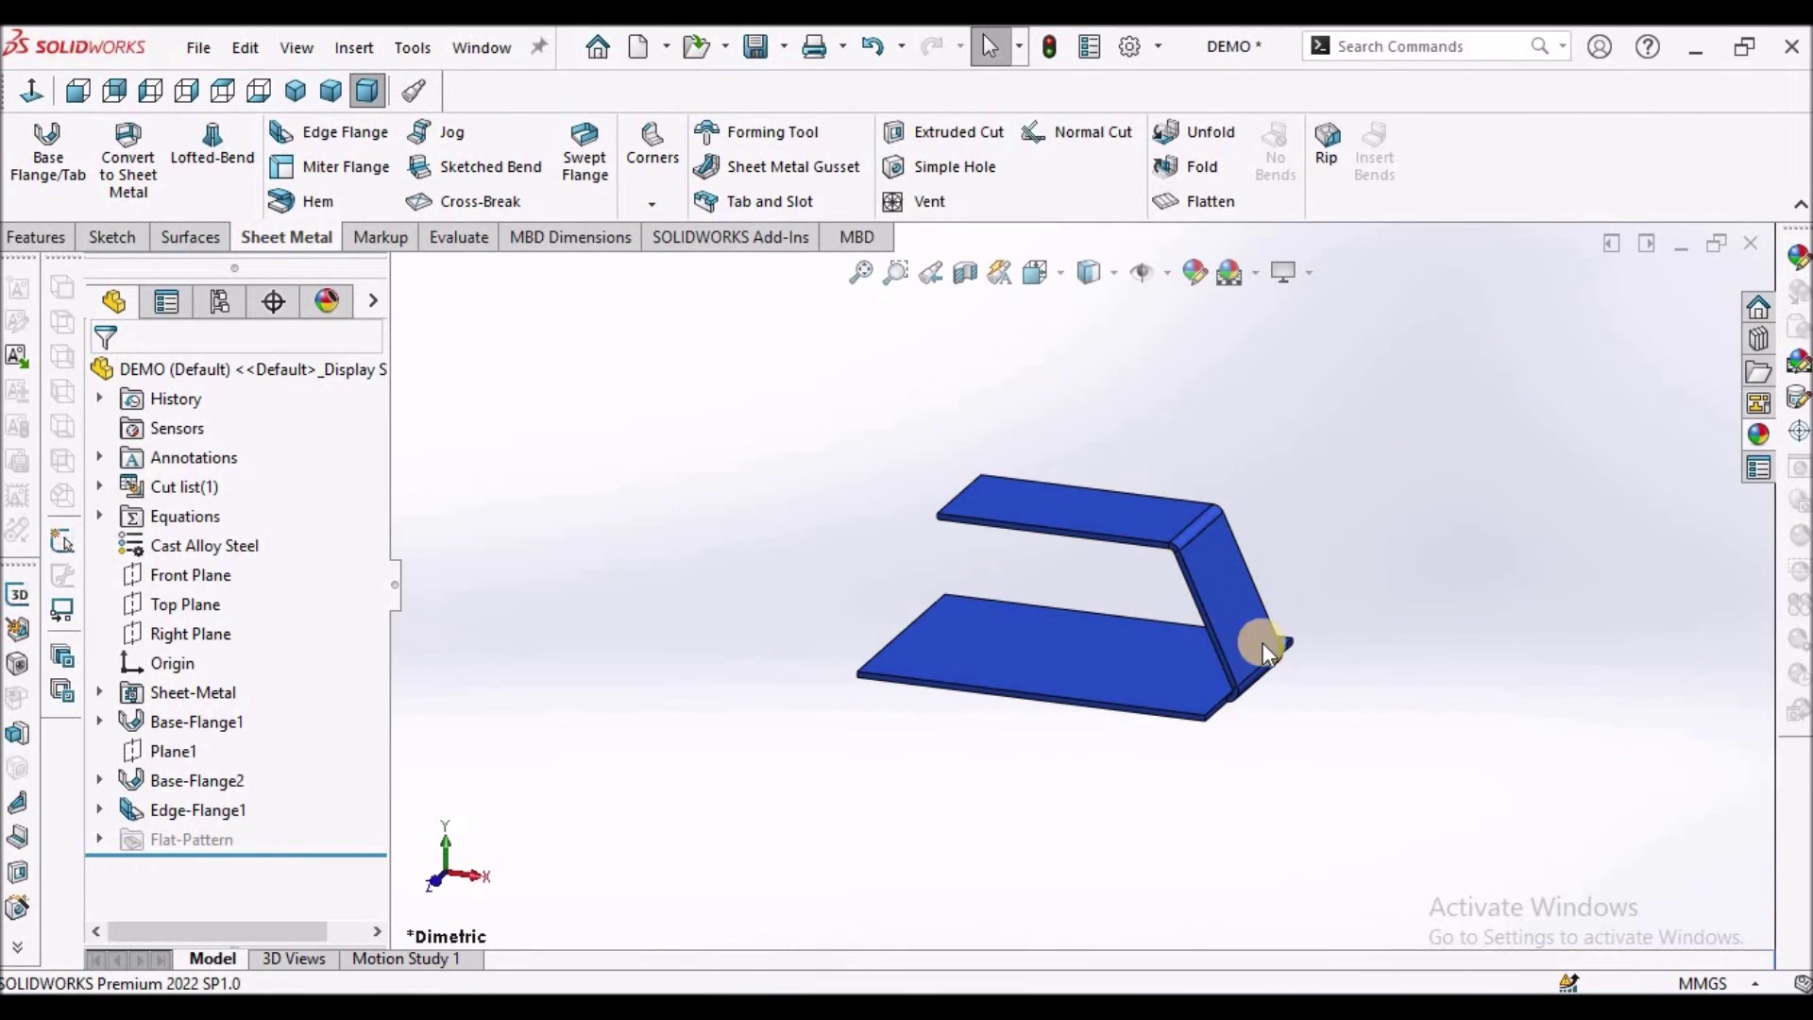
{"action": "left_click", "coordinate": [1326, 555]}
{"action": "left_click", "coordinate": [186, 723]}
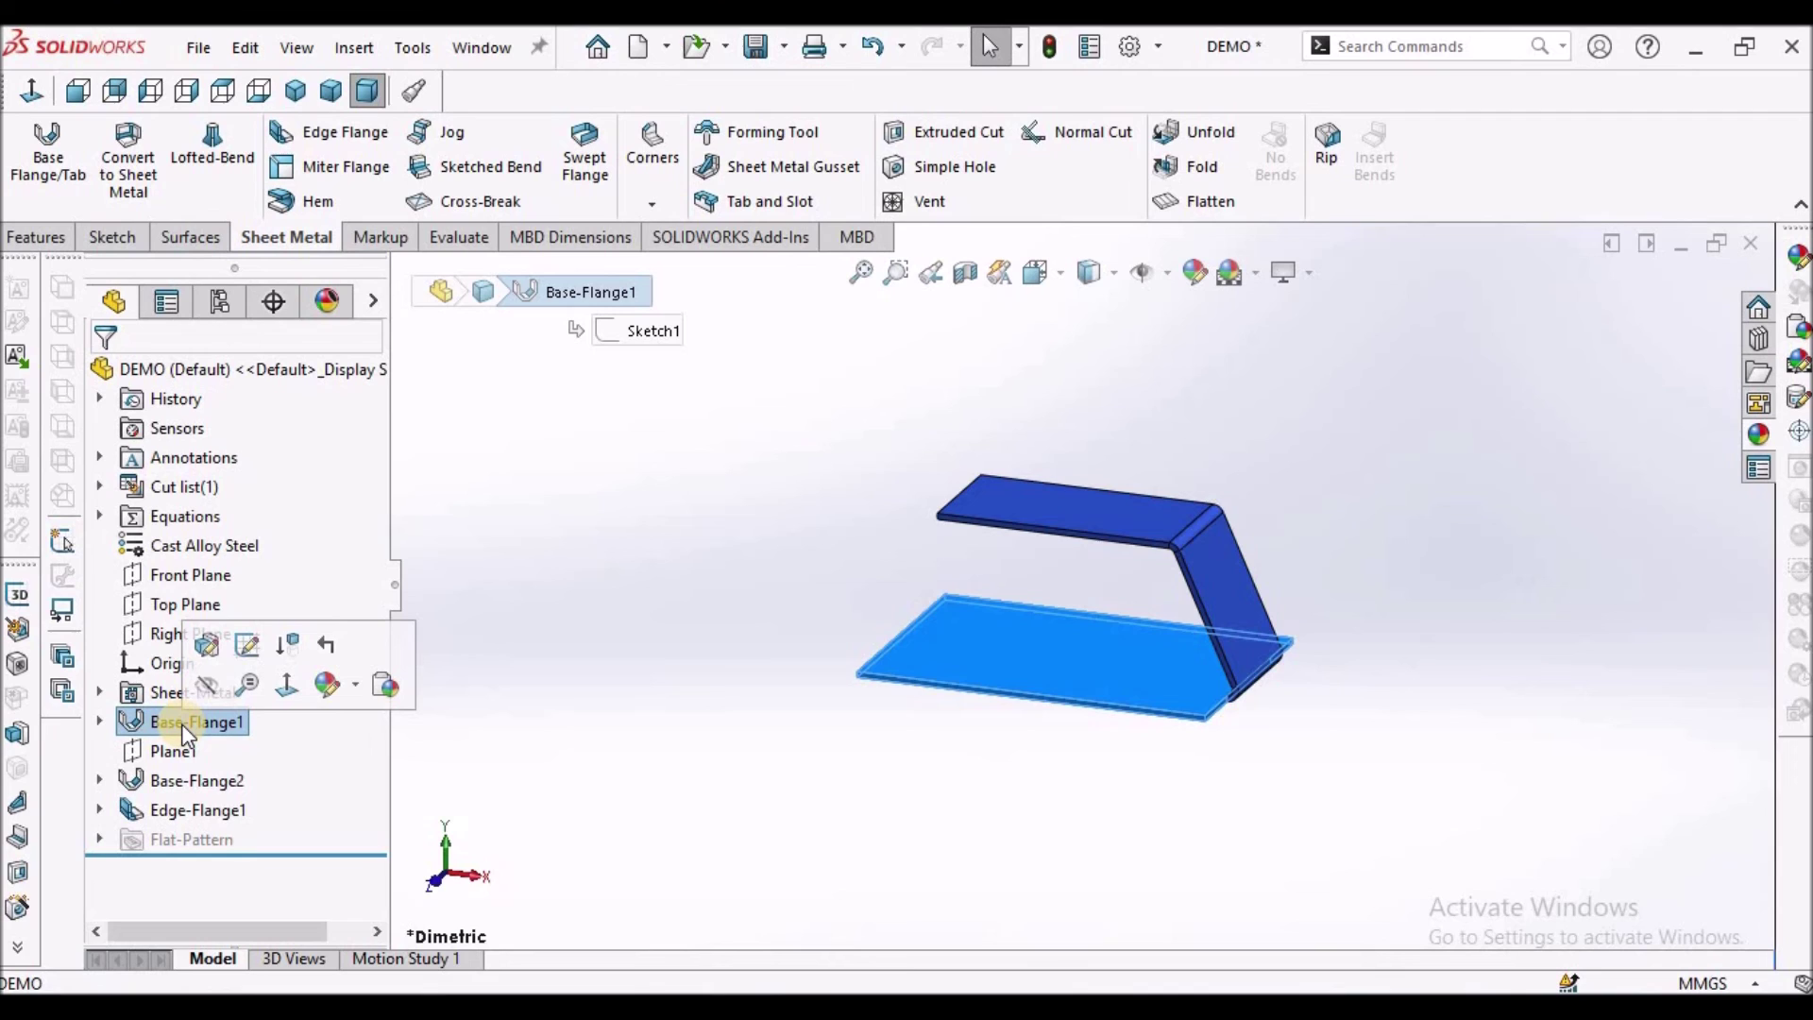
{"action": "left_click", "coordinate": [190, 777]}
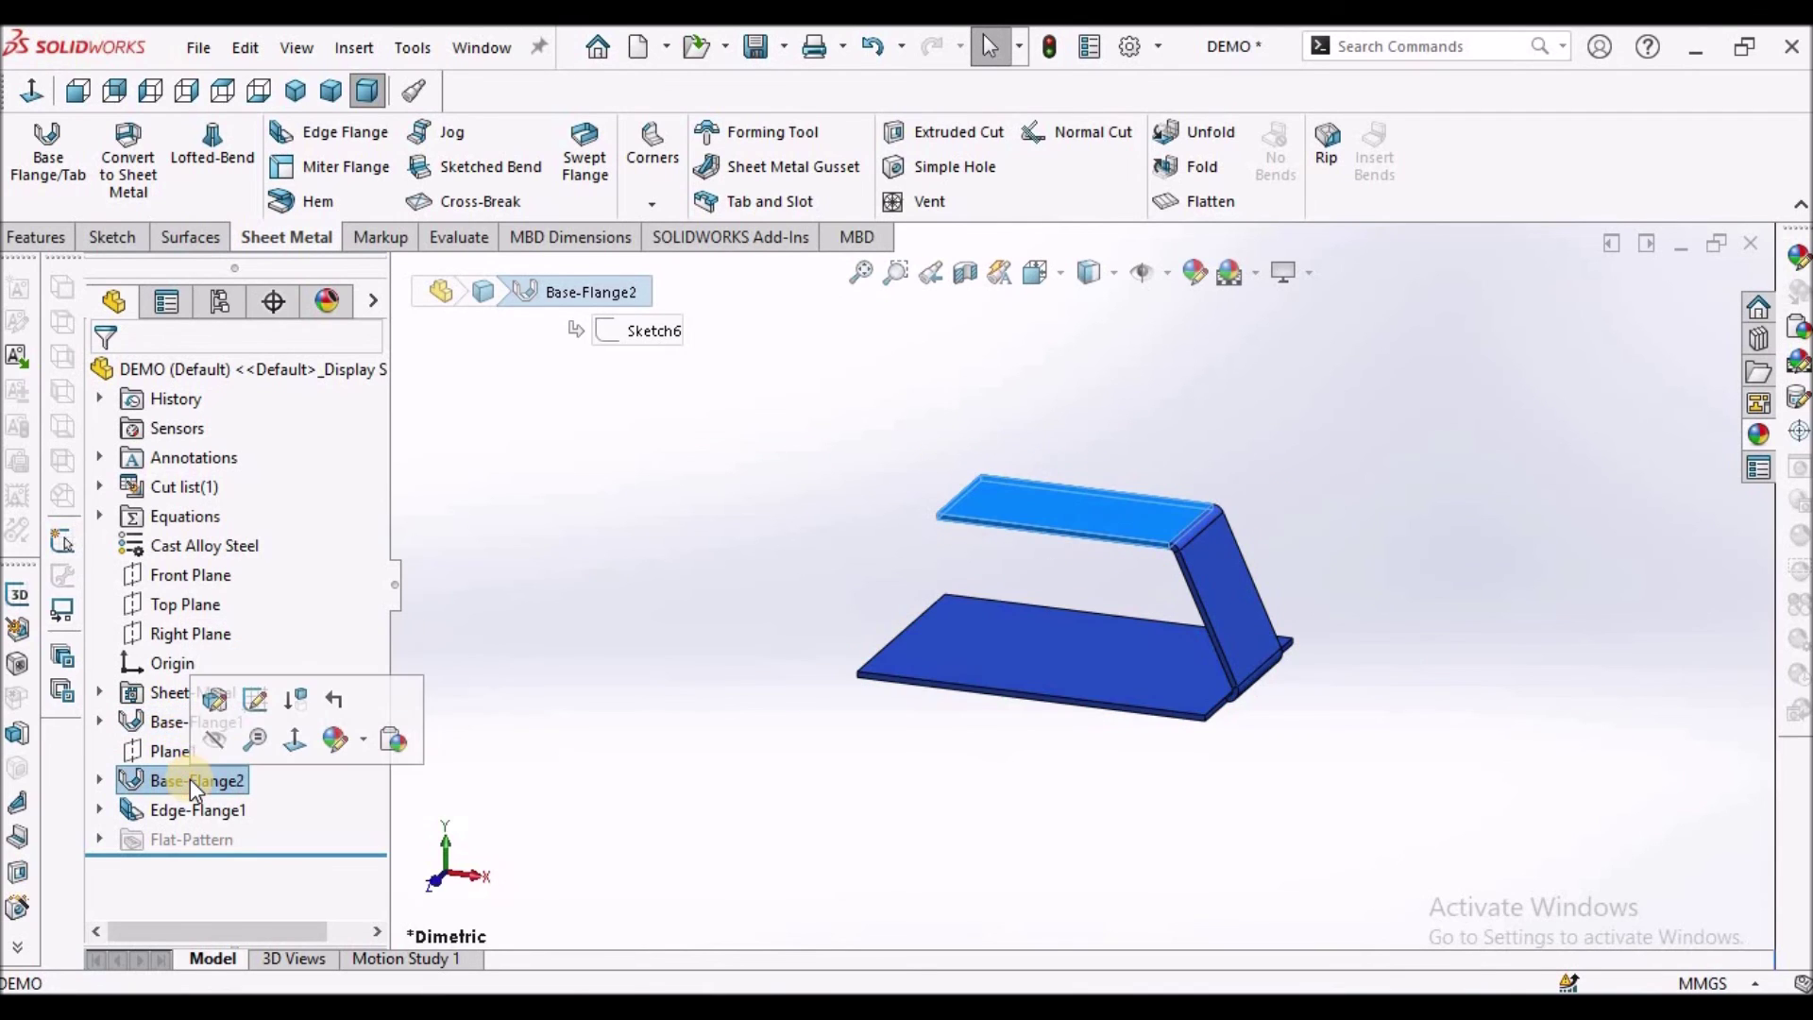
{"action": "left_click", "coordinate": [159, 723]}
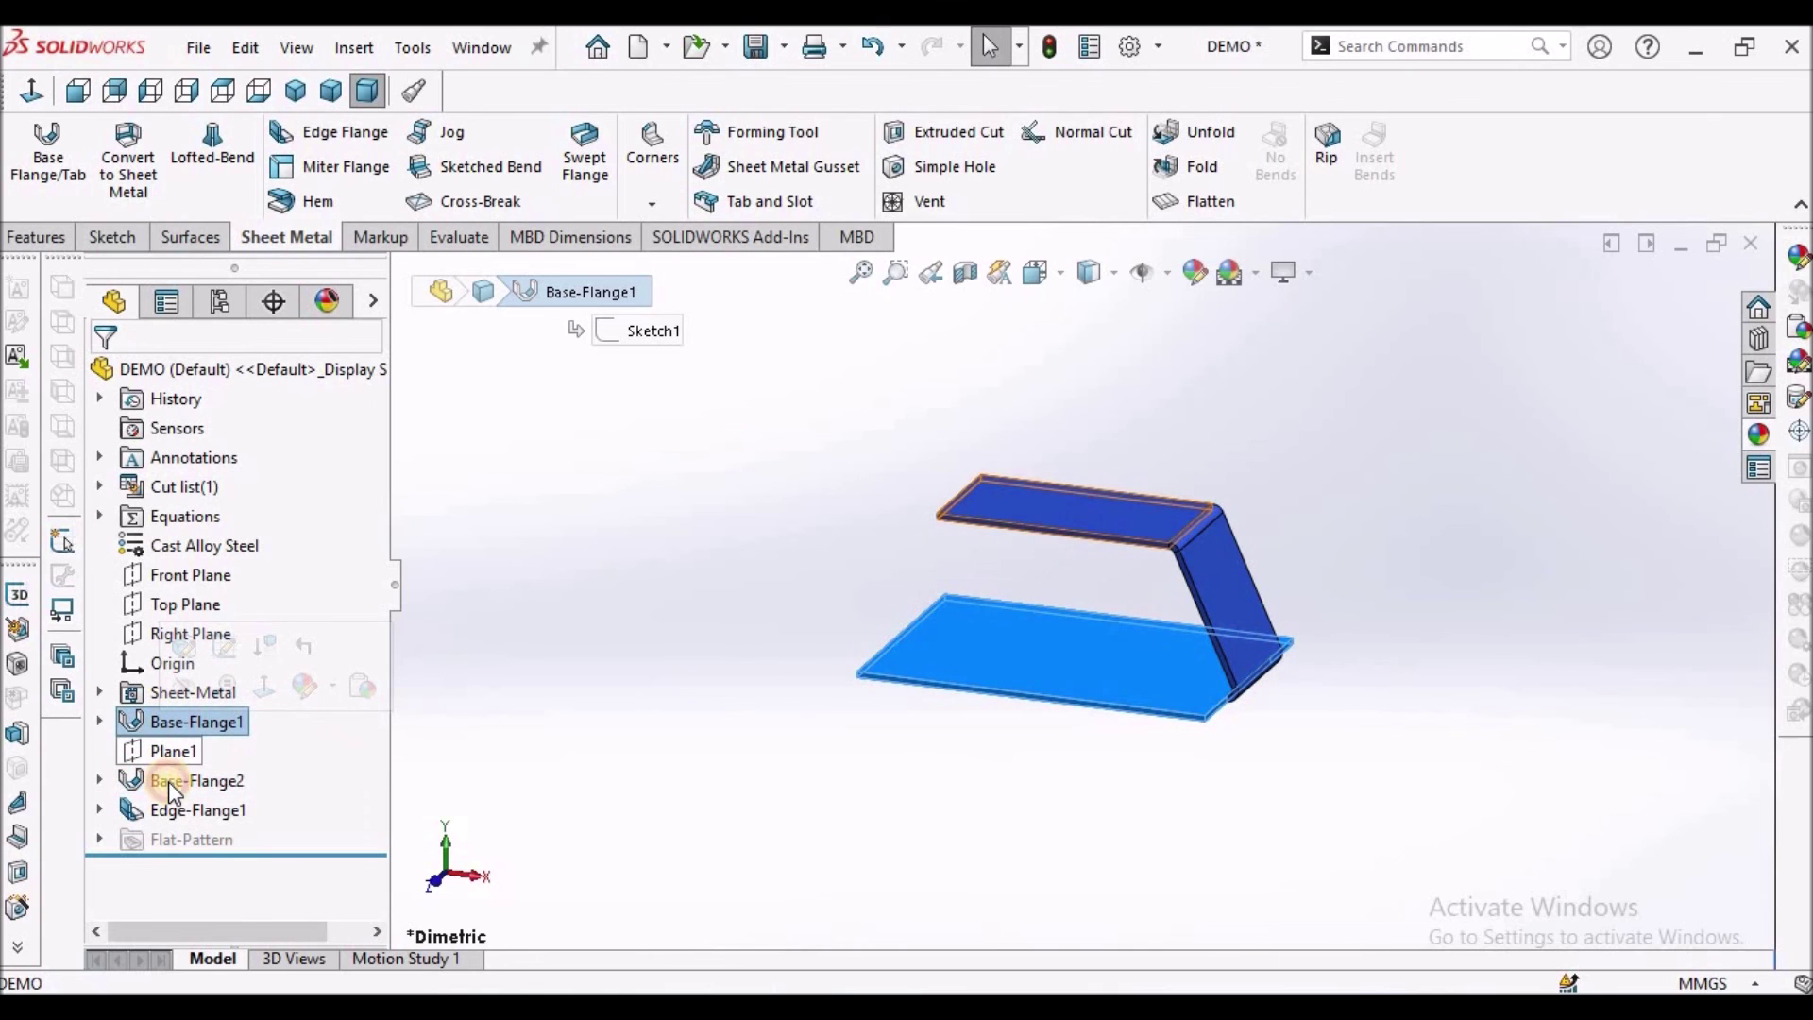
{"action": "left_click", "coordinate": [168, 780]}
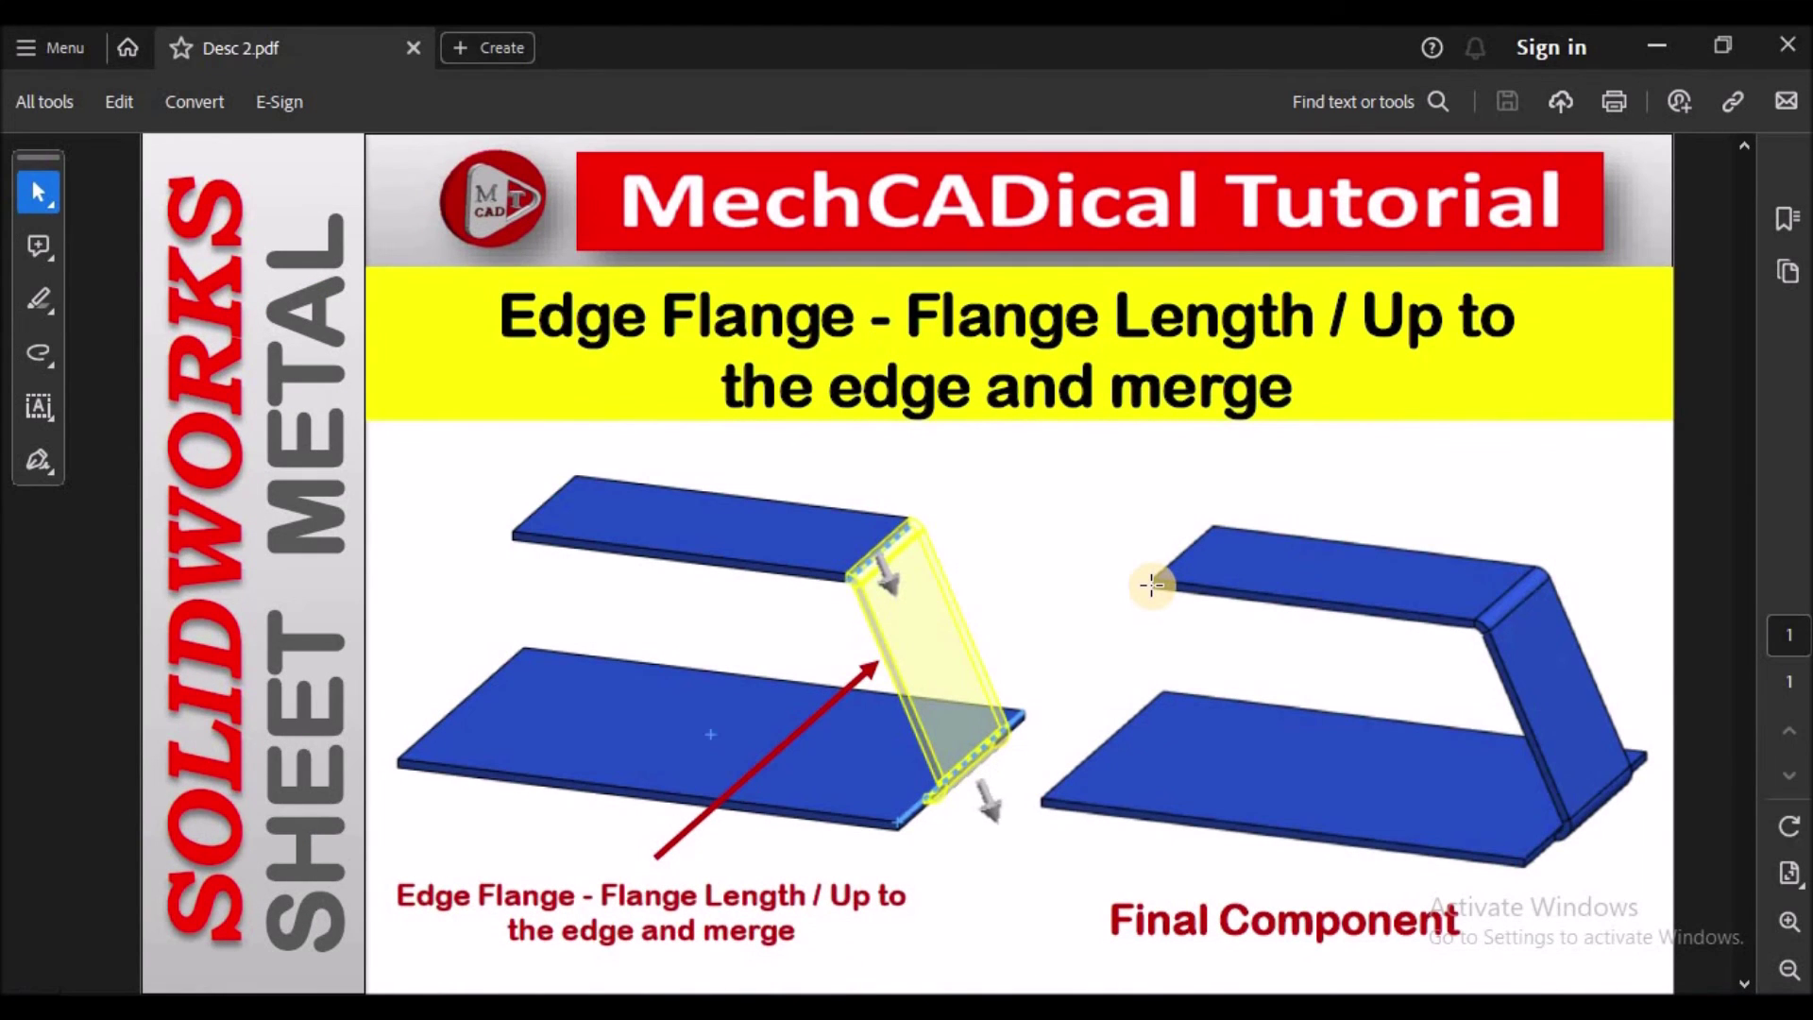